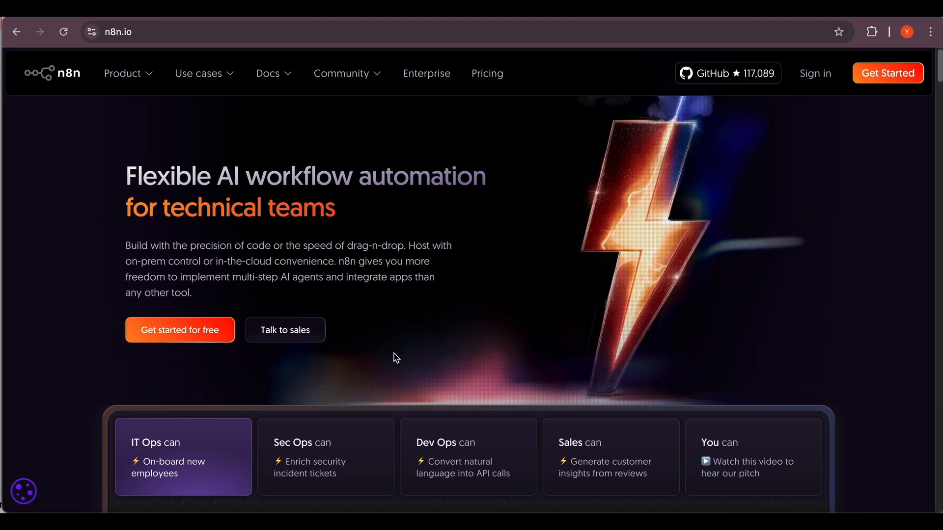
- Glance at the Resend homepage, then start n8n sign-up via Get Started on n8n.io
click(443, 18)
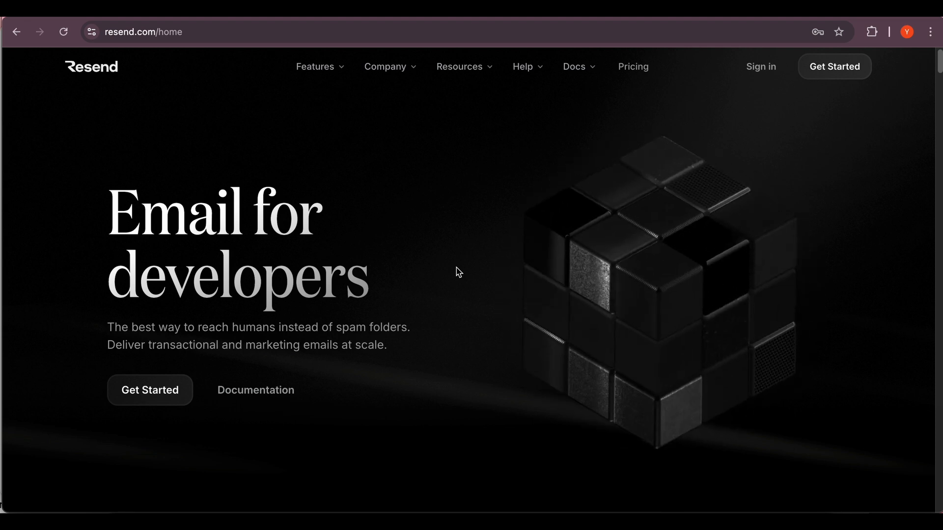
scroll(452, 335, down, 5)
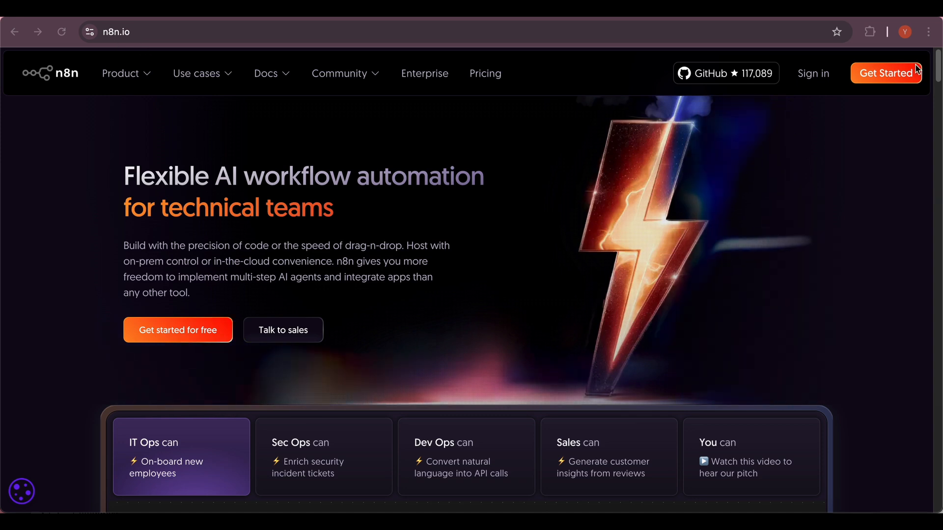
click(889, 76)
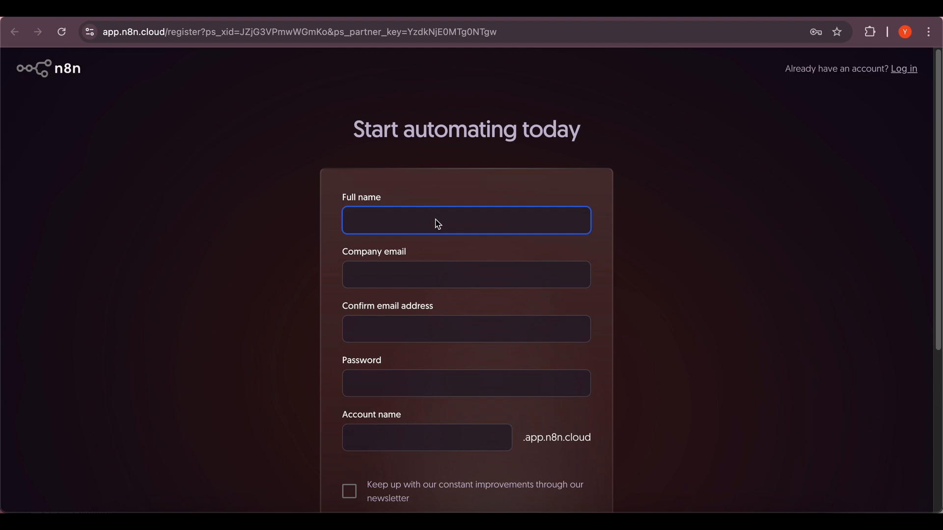
- Autofill the full name, company e-mail and confirmation e-mail from saved browser details
click(438, 224)
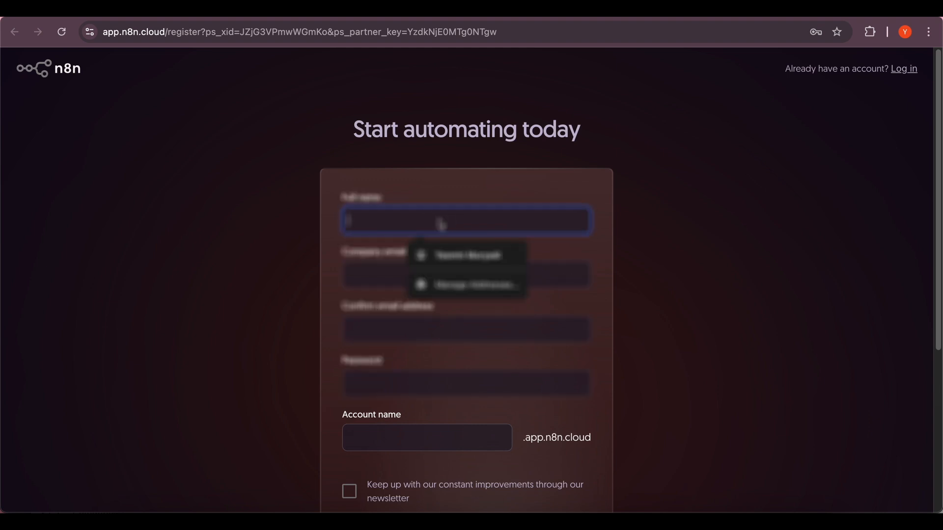
click(466, 254)
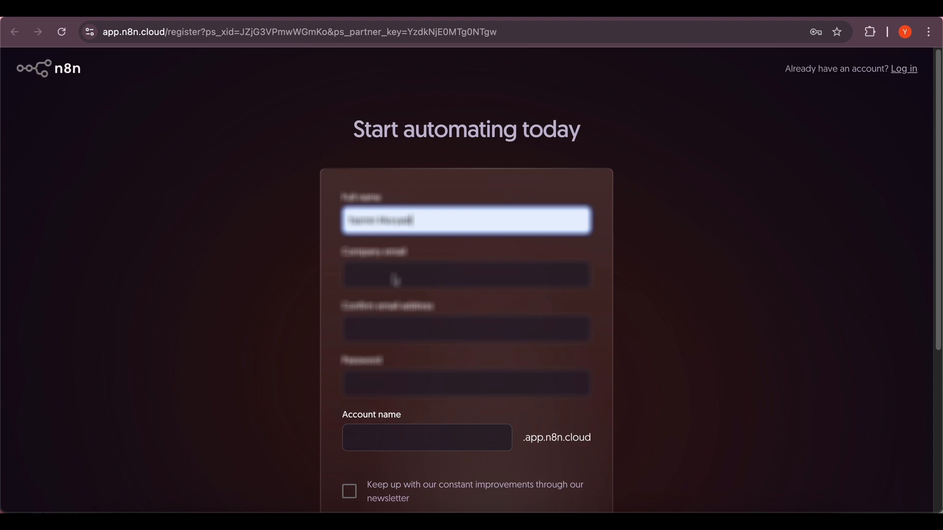
click(395, 279)
click(472, 380)
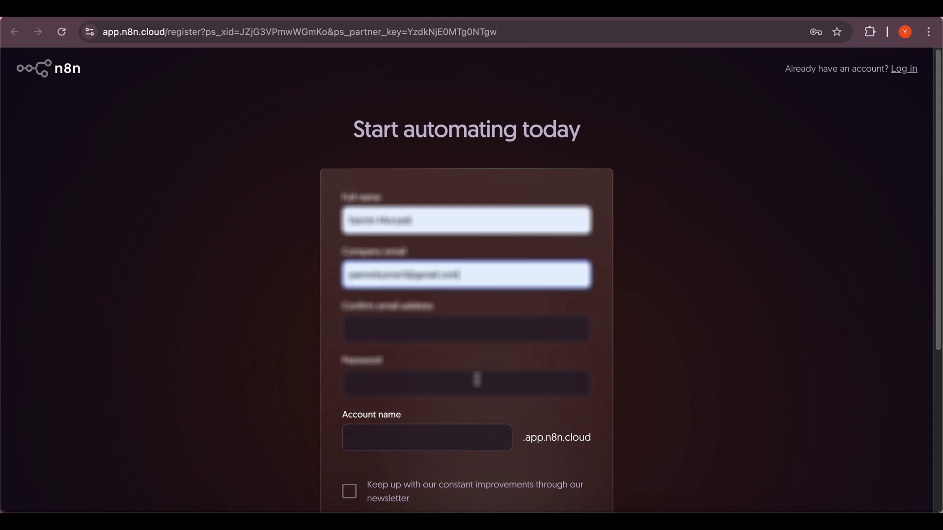
click(454, 341)
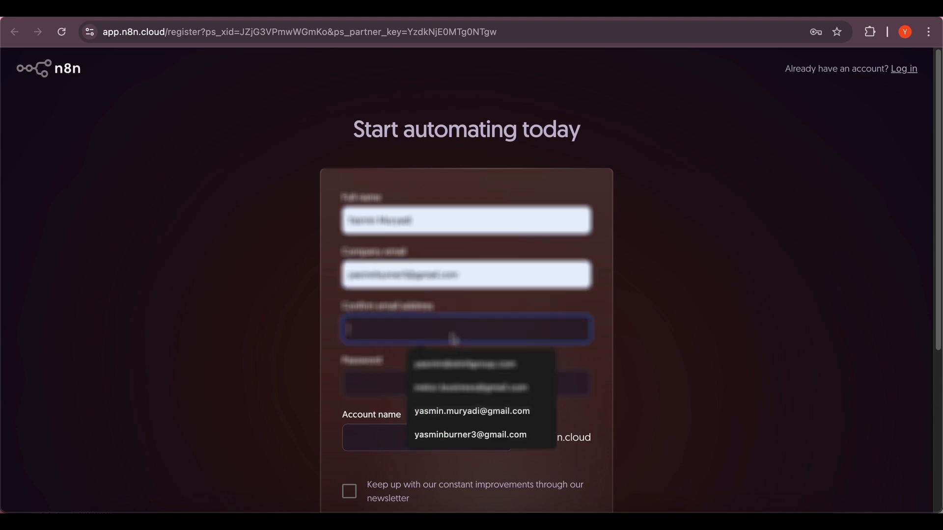
click(513, 434)
- Use a browser-generated strong password, enter account name 'learningcentre', and start the 14-day trial
click(430, 390)
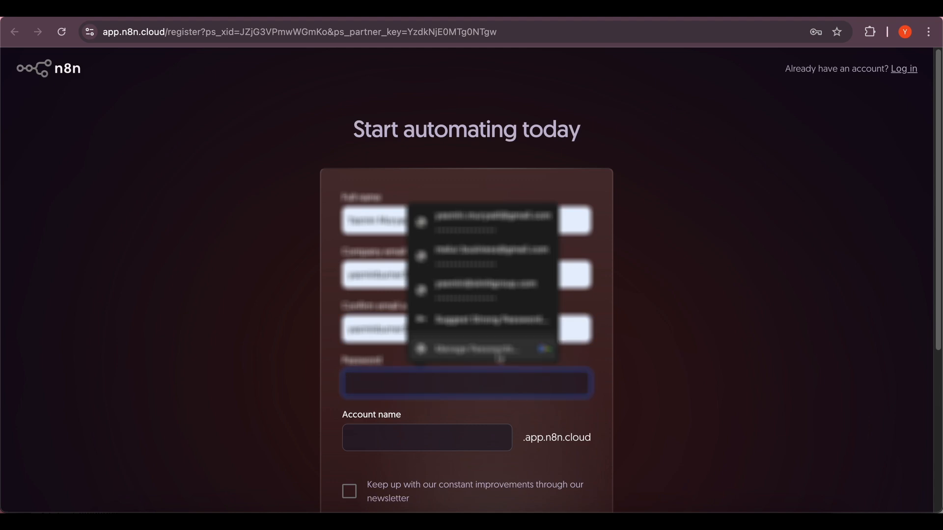
click(486, 319)
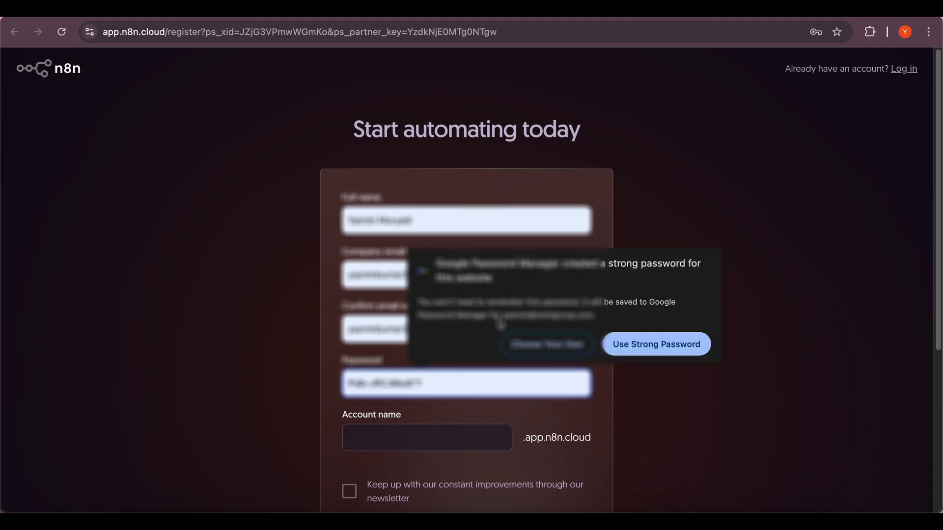
click(645, 346)
scroll(564, 383, down, 5)
scroll(520, 360, up, 1)
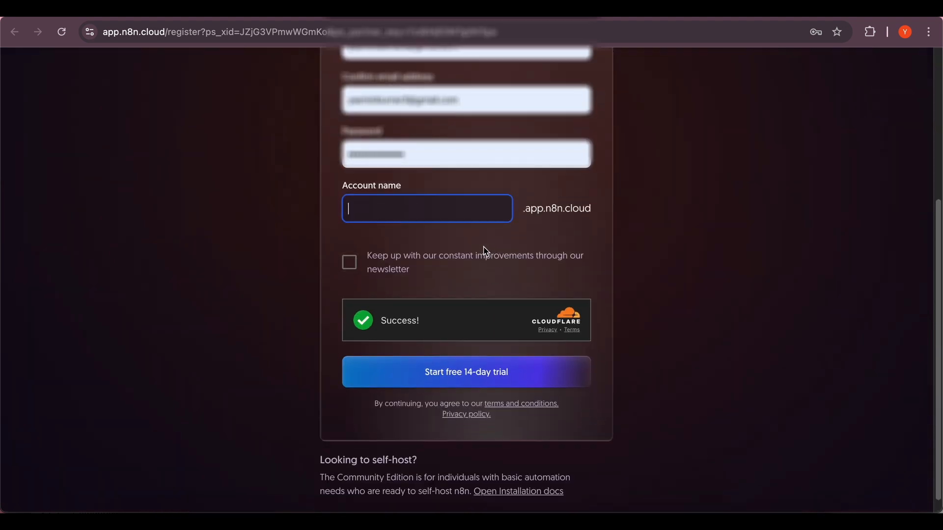
click(459, 217)
text(learningcentre)
click(474, 291)
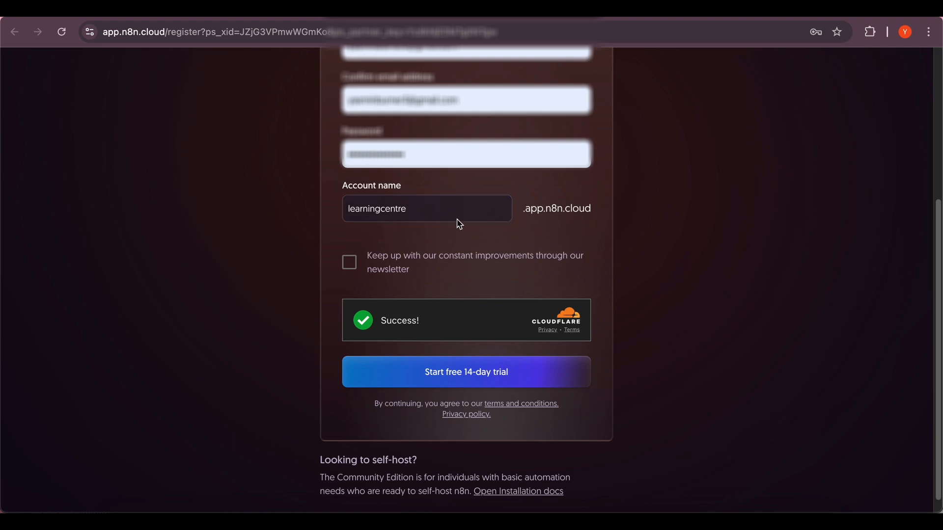
click(407, 378)
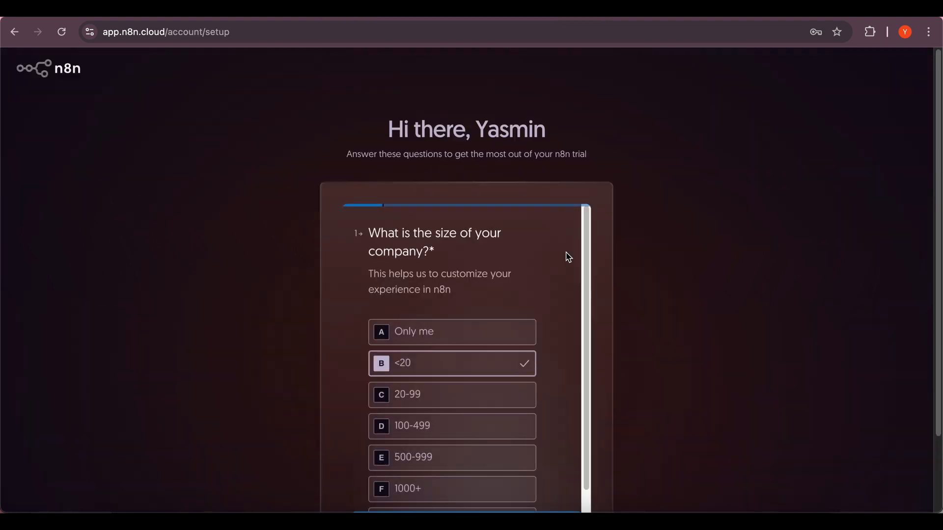
- Answer the company size, Education industry, and Configuring API authentication skill survey questions
scroll(570, 275, down, 3)
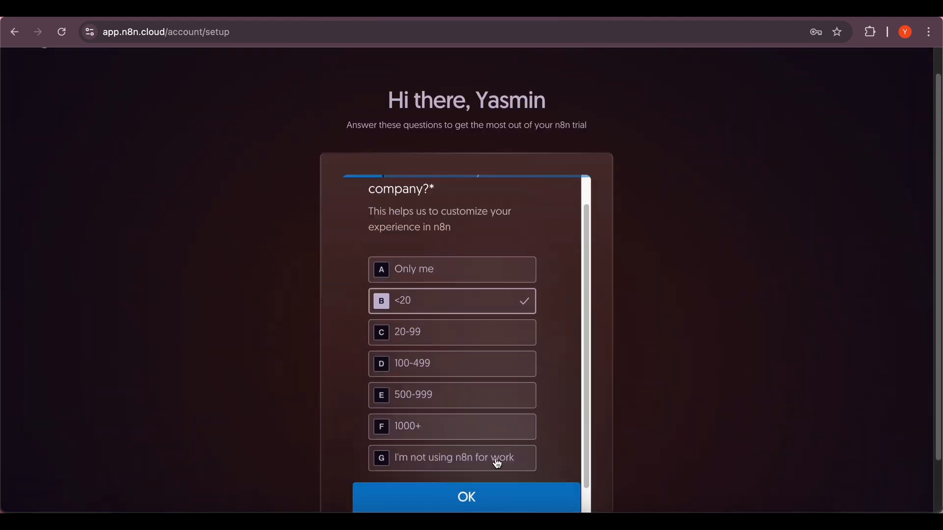
click(455, 505)
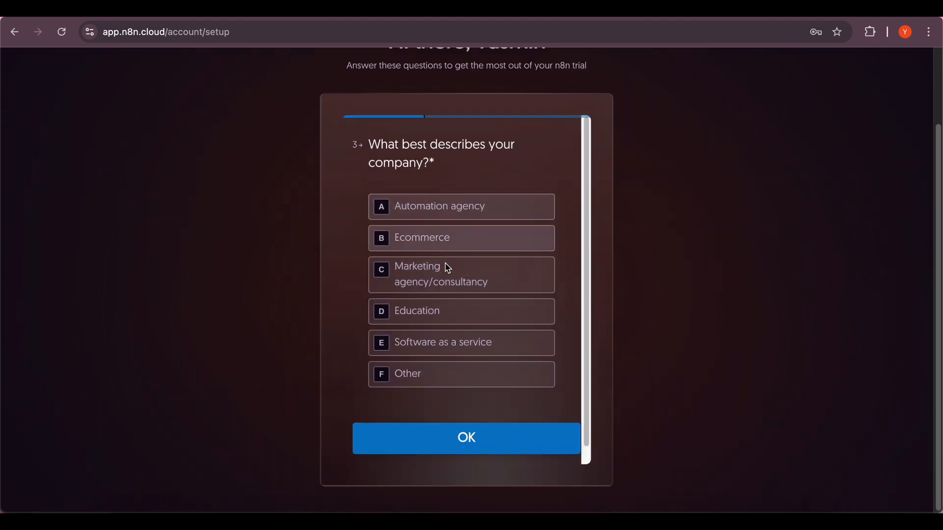
click(435, 312)
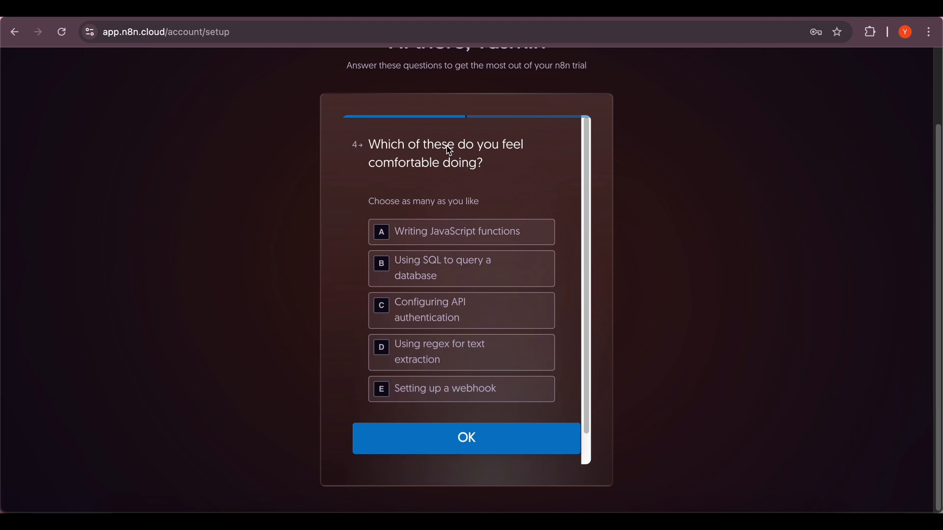
click(451, 313)
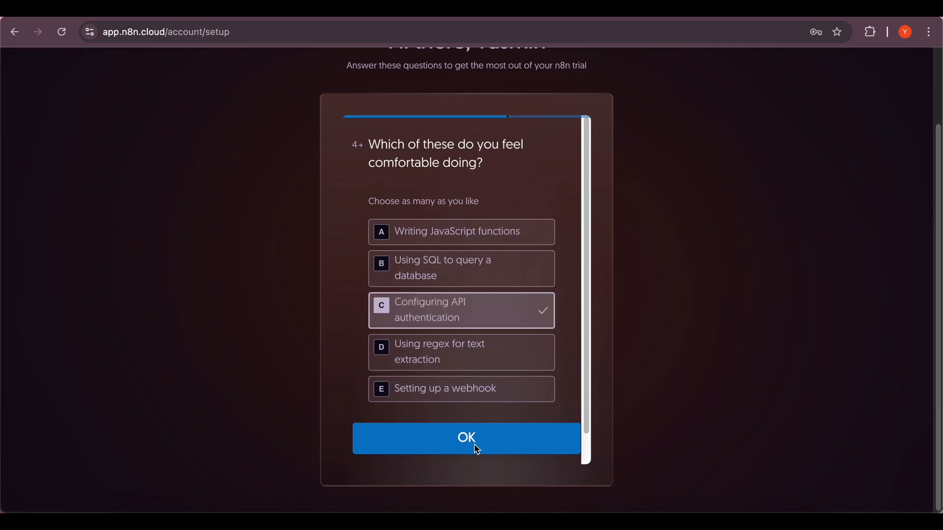
click(475, 447)
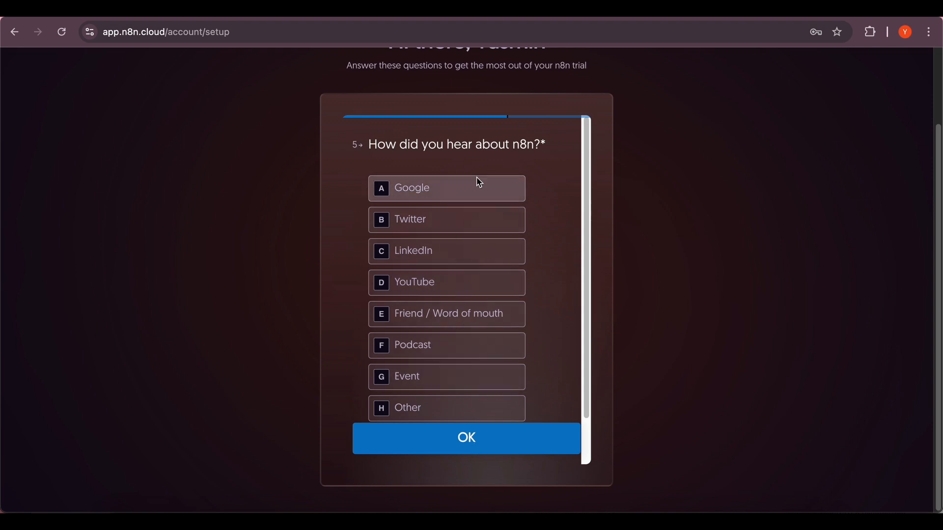
- Answer YouTube as discovery source and No to agencies, submit, skip invites, enter the workspace
click(475, 275)
click(488, 440)
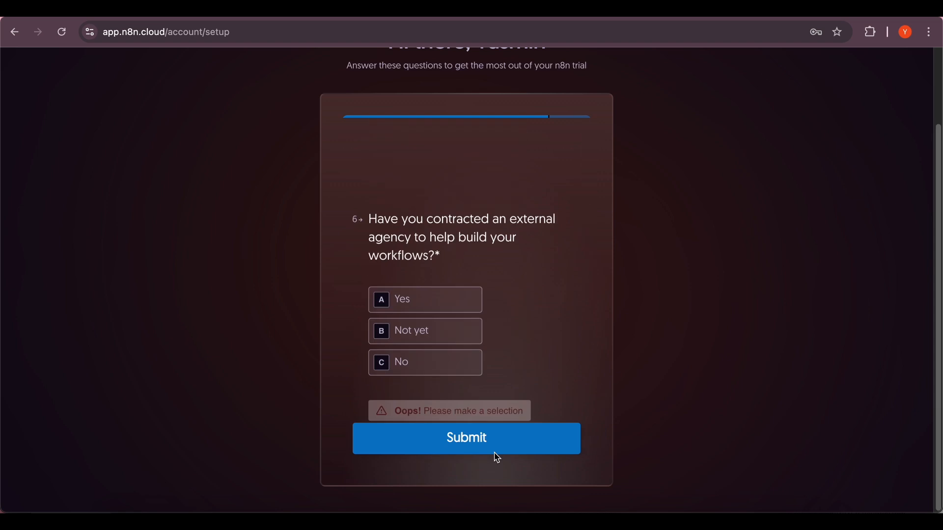
click(467, 320)
click(491, 442)
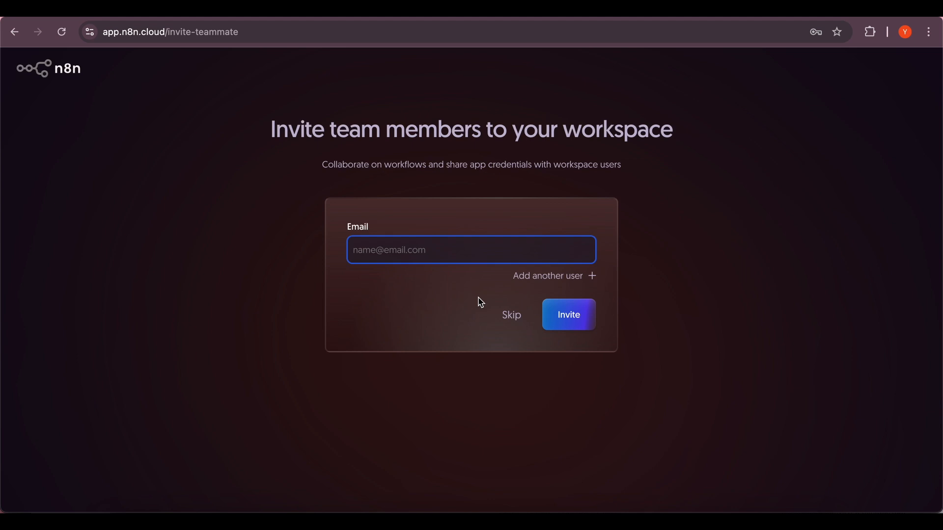
click(509, 315)
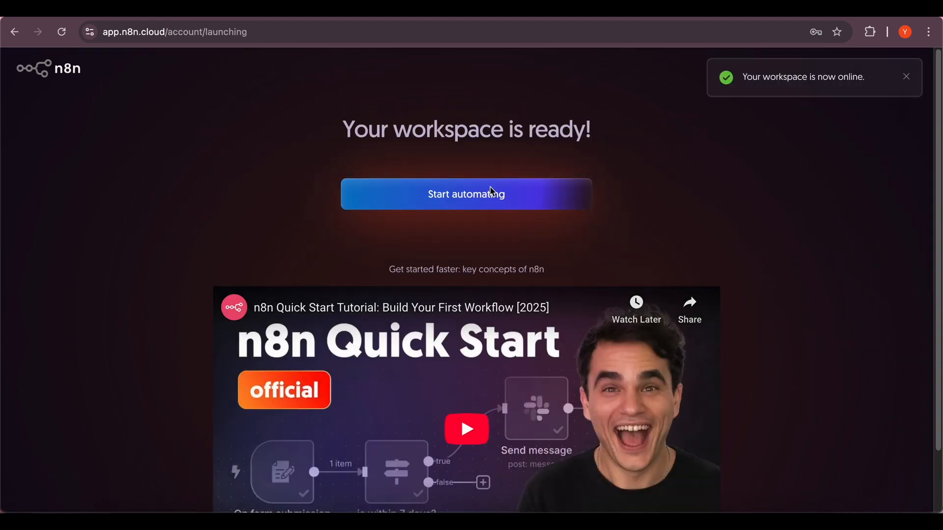
click(498, 206)
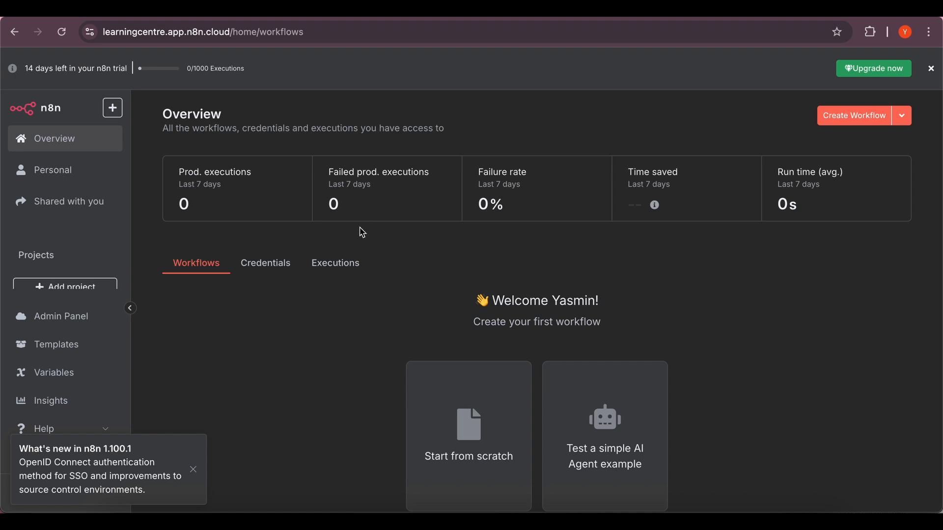
- Create a new blank Personal workflow from the sidebar + menu
click(112, 114)
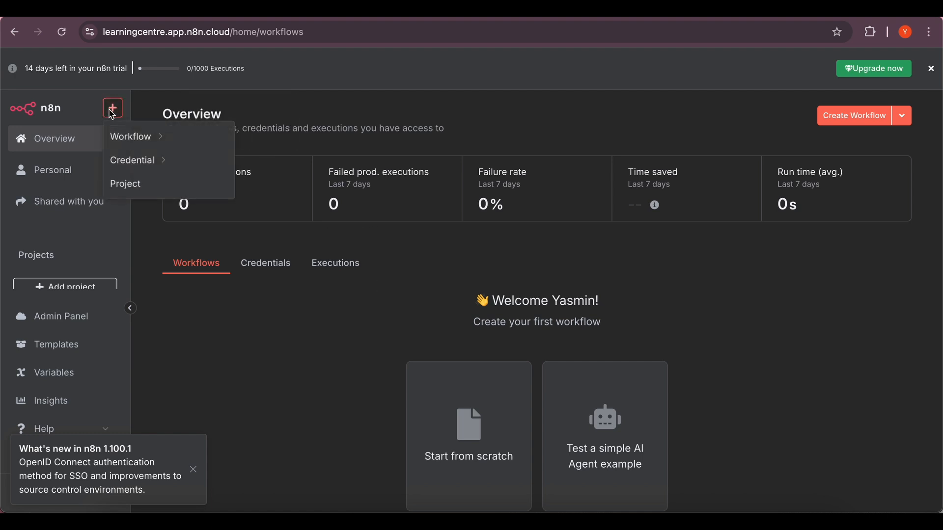
mouse_move(134, 140)
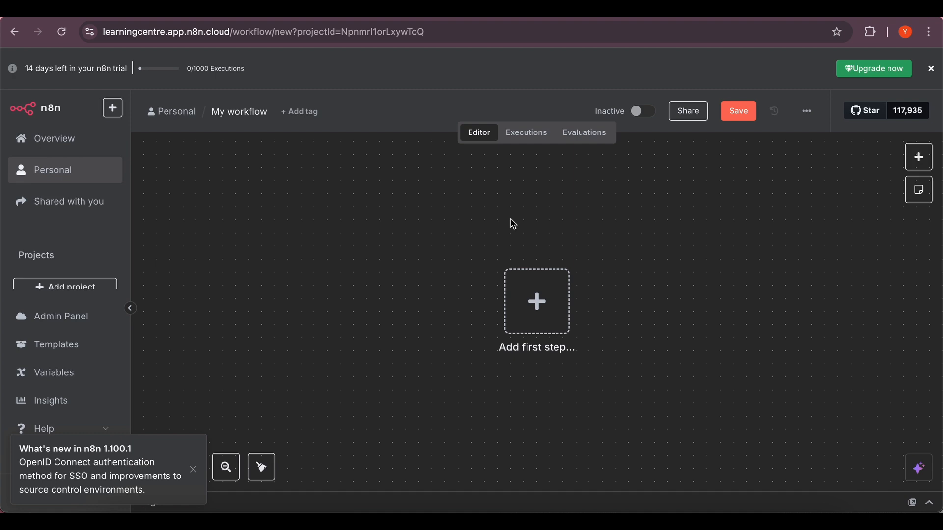
- Add a Webhook trigger as the workflow's first step
click(537, 301)
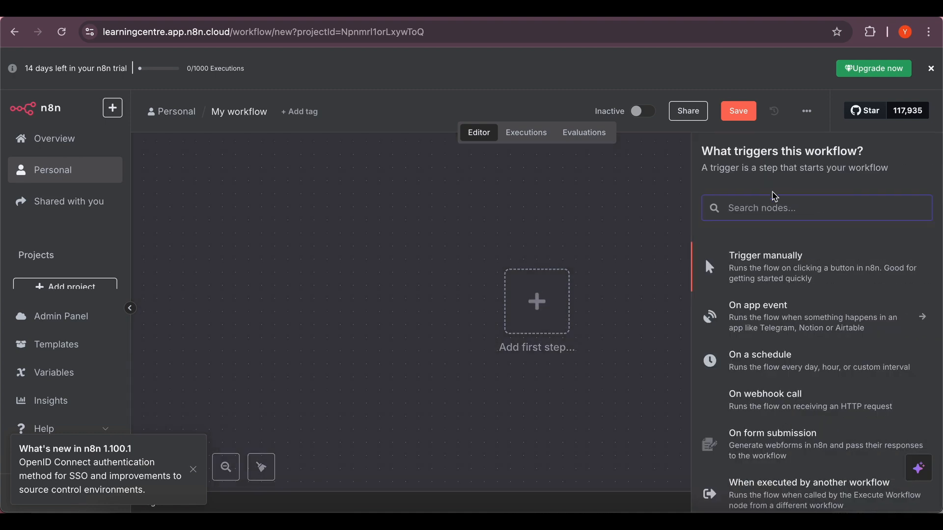
text(webhook)
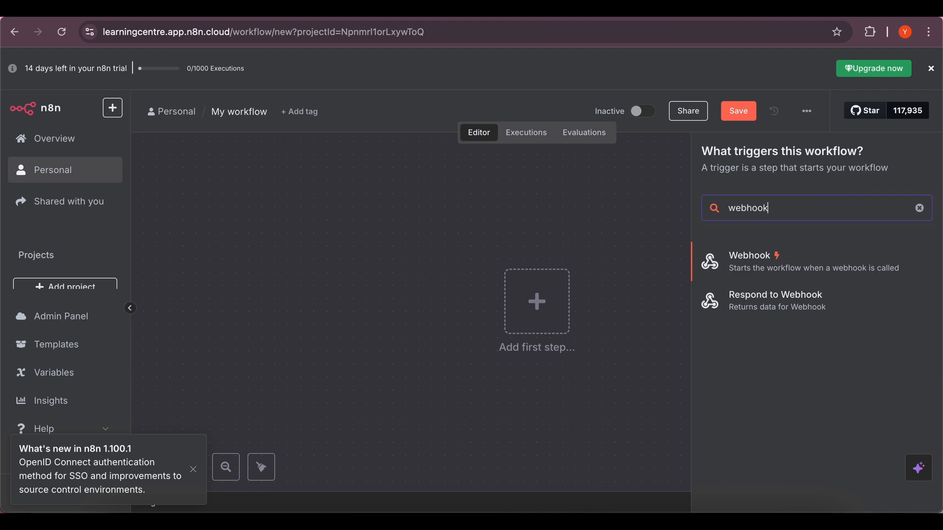
click(792, 266)
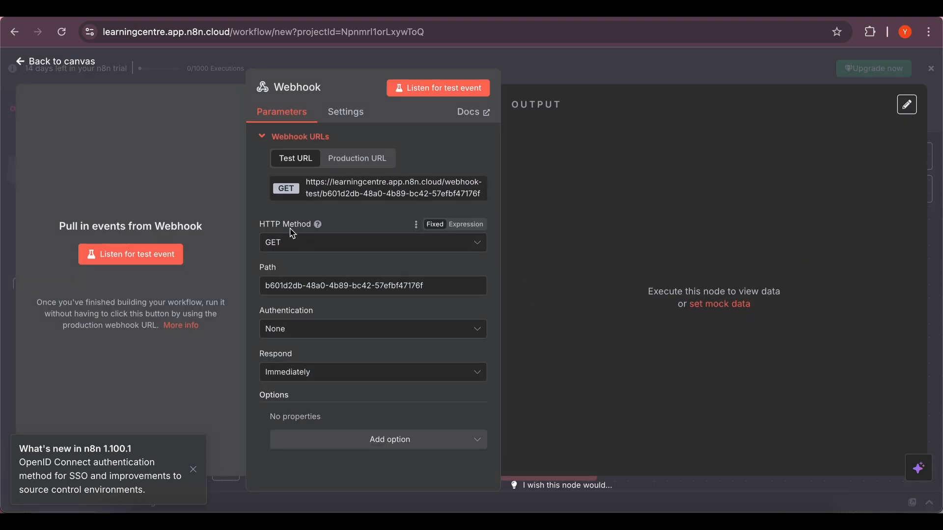
- Set the Webhook to POST with path 'welcome-email' and authentication None
click(304, 245)
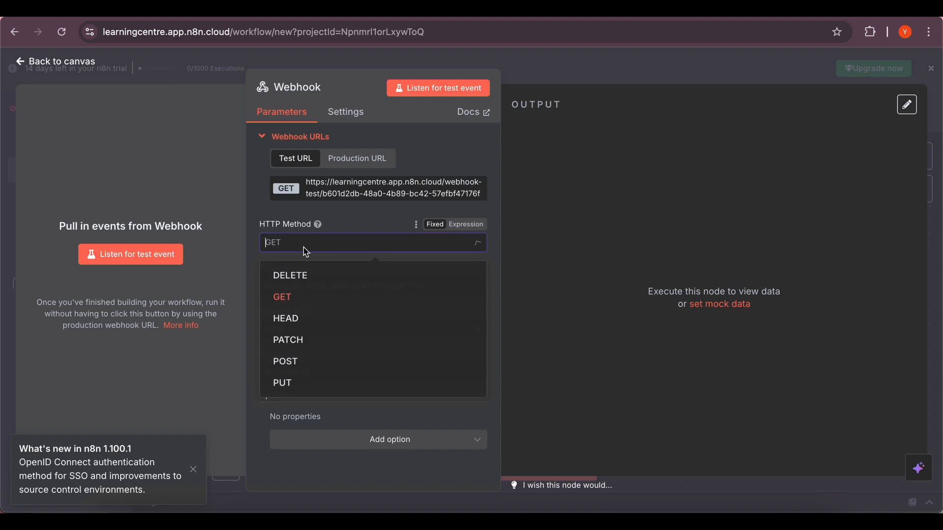
click(336, 366)
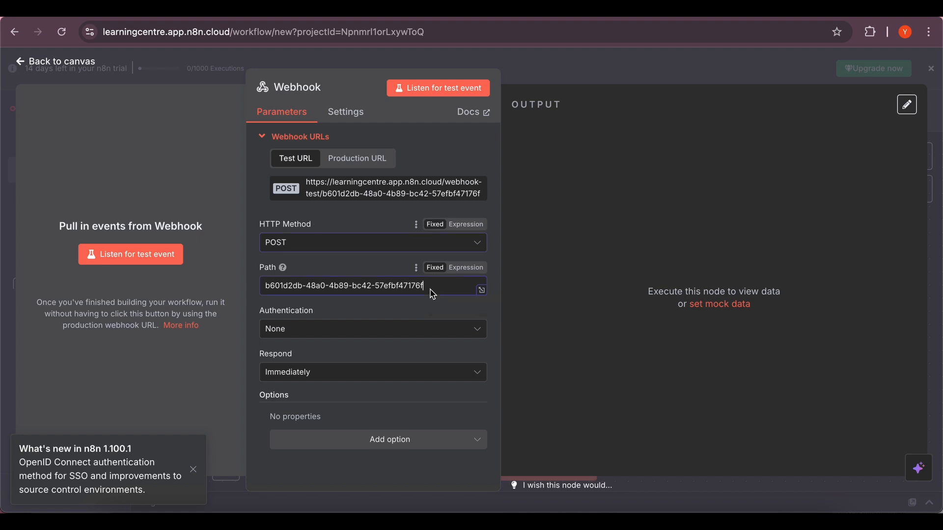
triple_click(432, 290)
text(welcome-e)
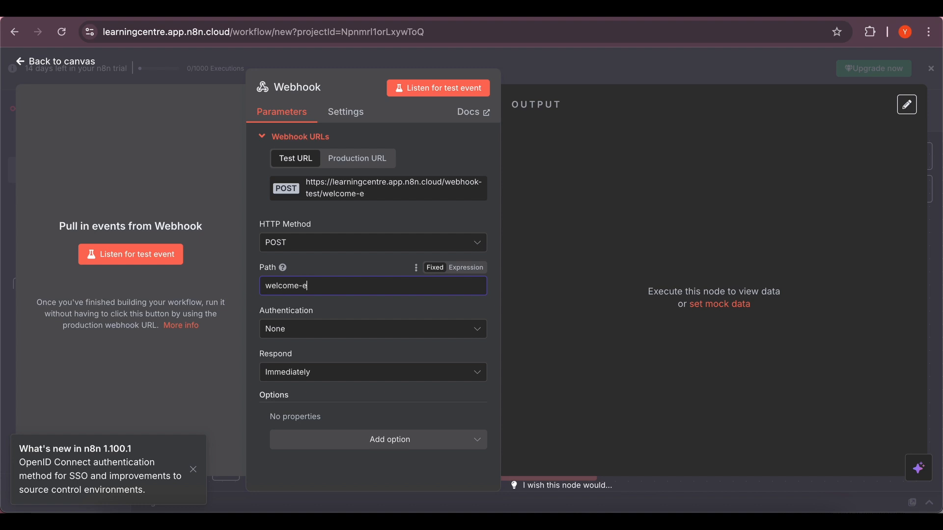
text(mail)
click(294, 332)
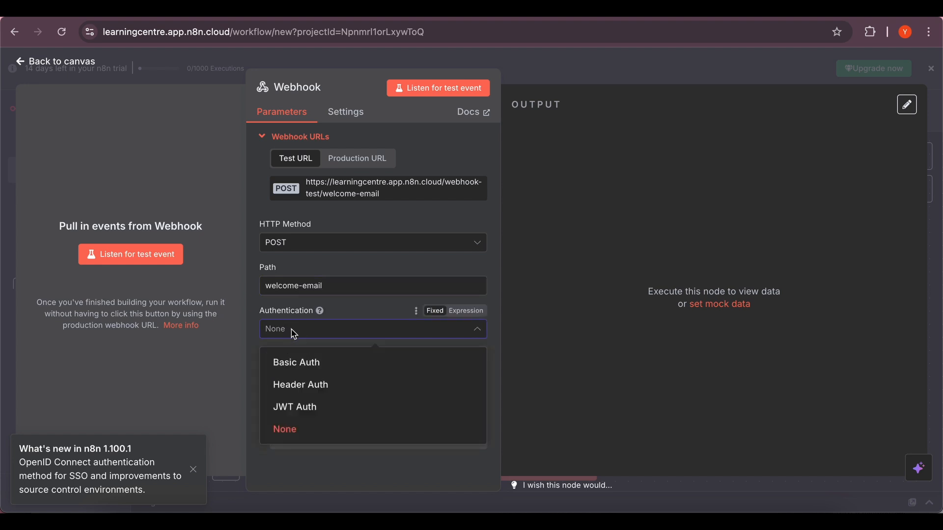
click(270, 315)
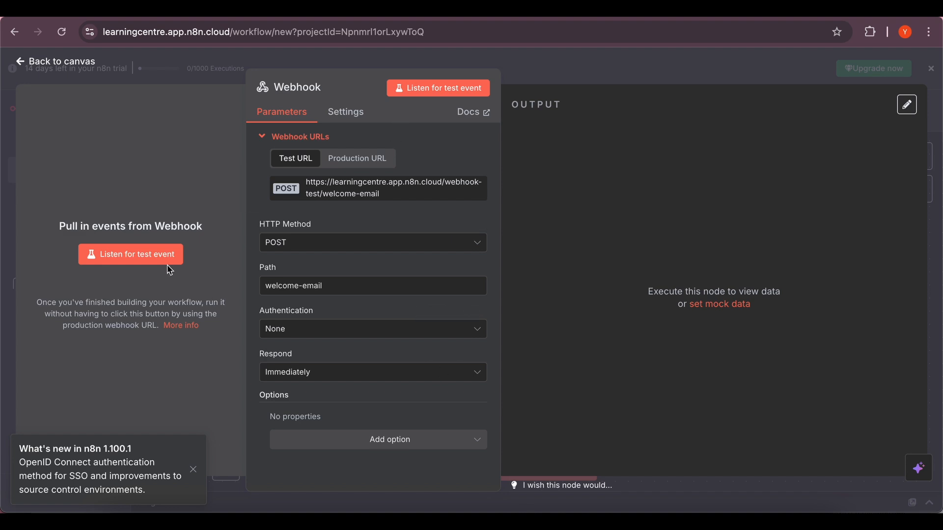
- Listen for a Webhook test event, copy its test URL, and switch to the SimTrain tab
click(131, 255)
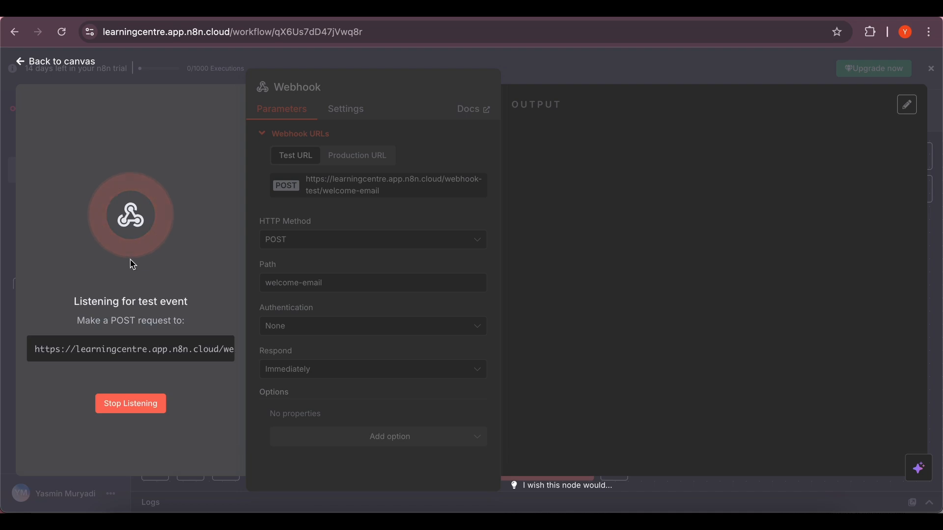
click(196, 353)
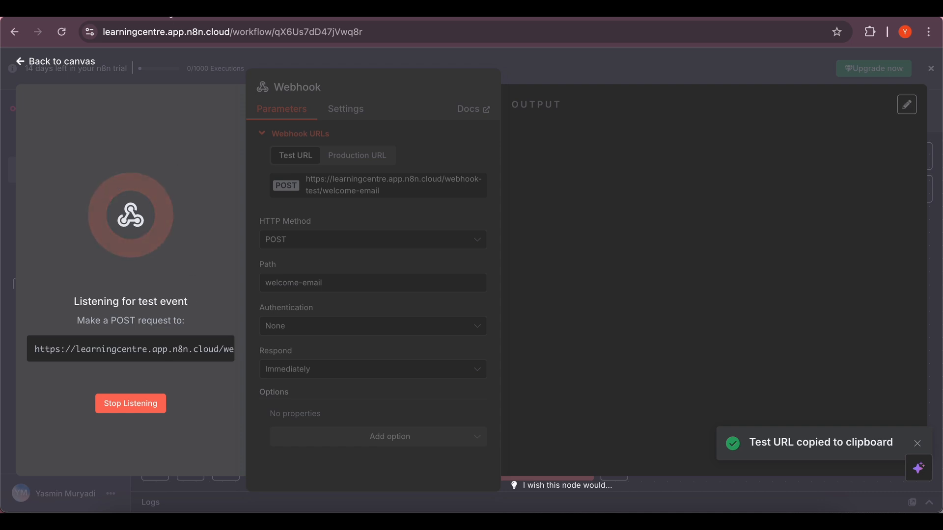
click(168, 9)
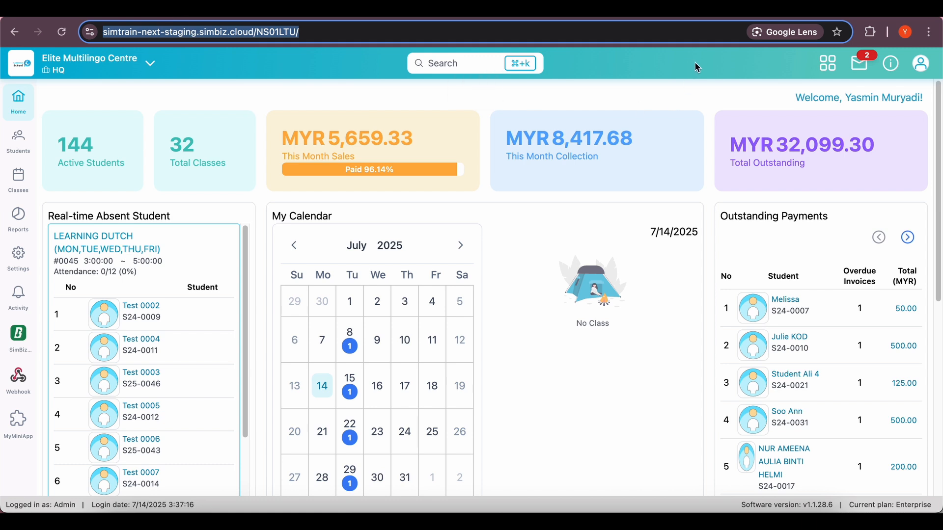
- Check the Webhook mini app in App Integrations, then open its webhook list and click + New
click(829, 65)
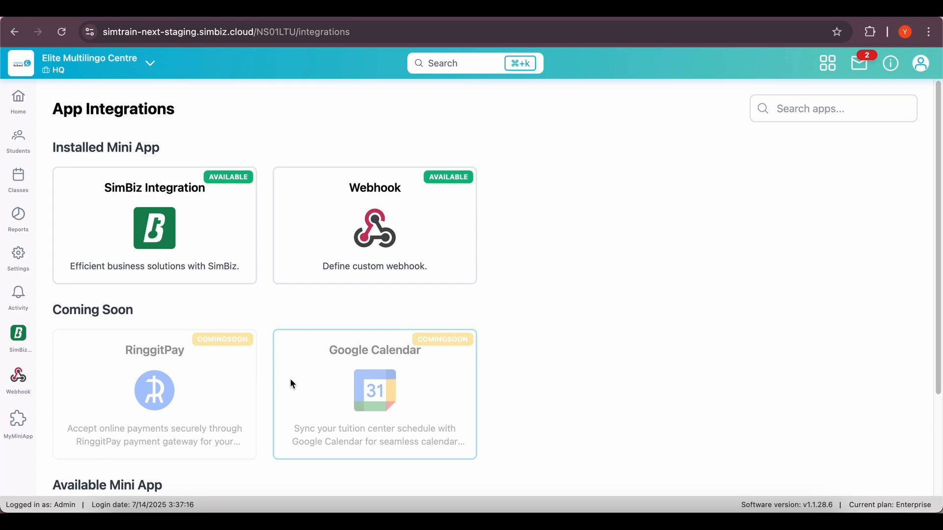
scroll(293, 384, down, 3)
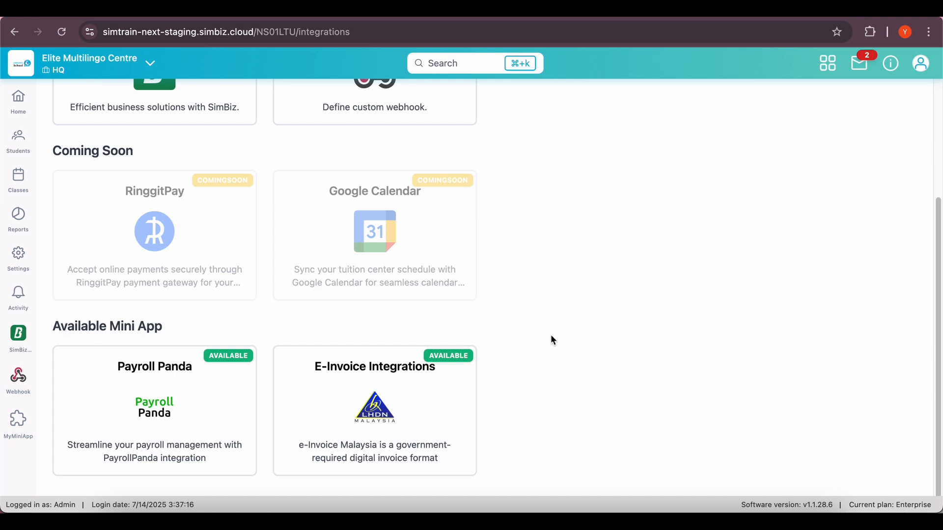
scroll(508, 314, up, 2)
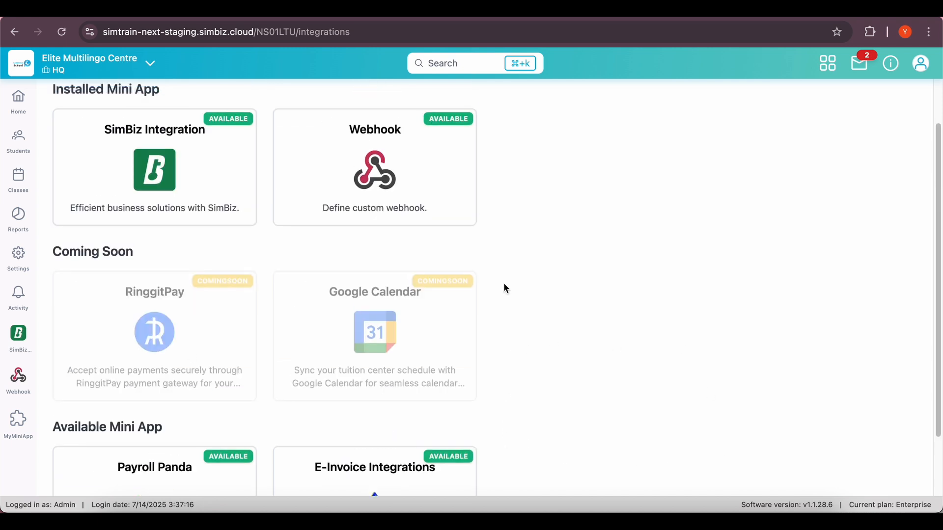
click(342, 168)
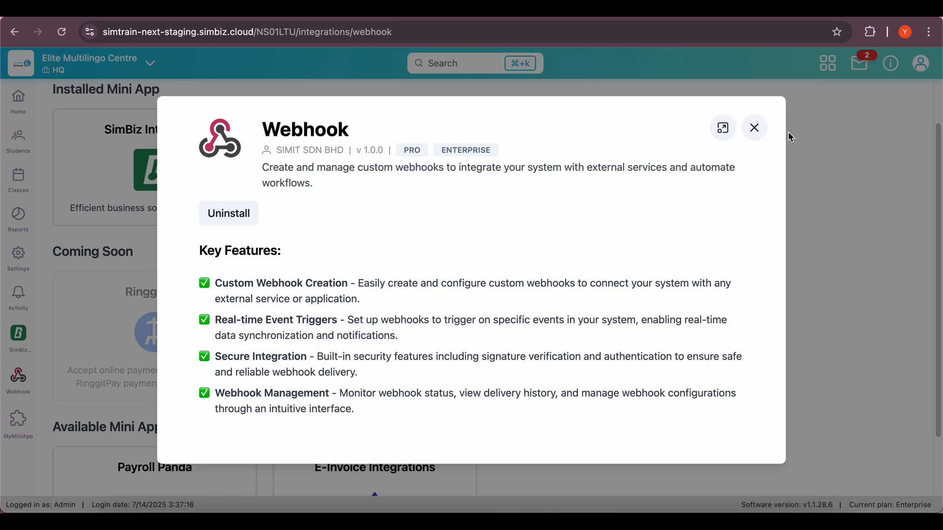
click(755, 127)
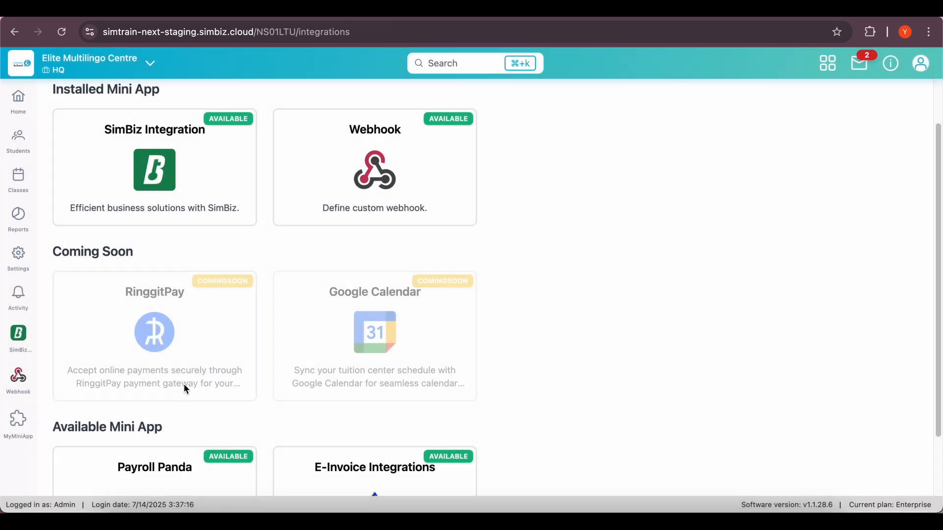
click(19, 377)
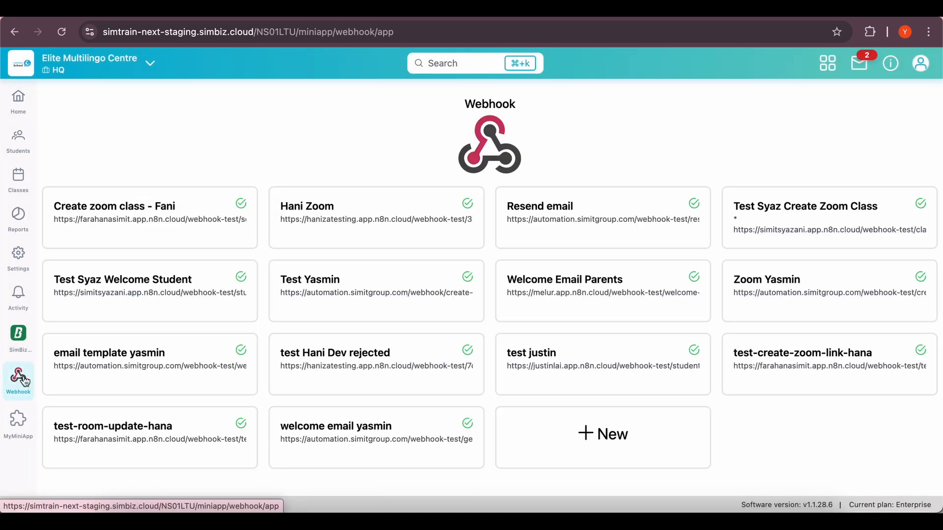
click(603, 451)
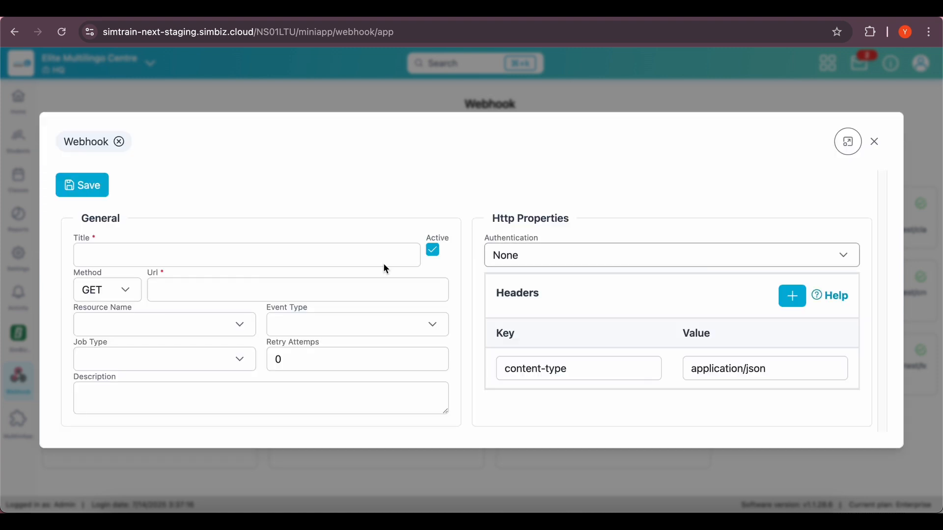
- Title the webhook 'welcome email', set Method to POST, and paste the n8n test URL
click(245, 254)
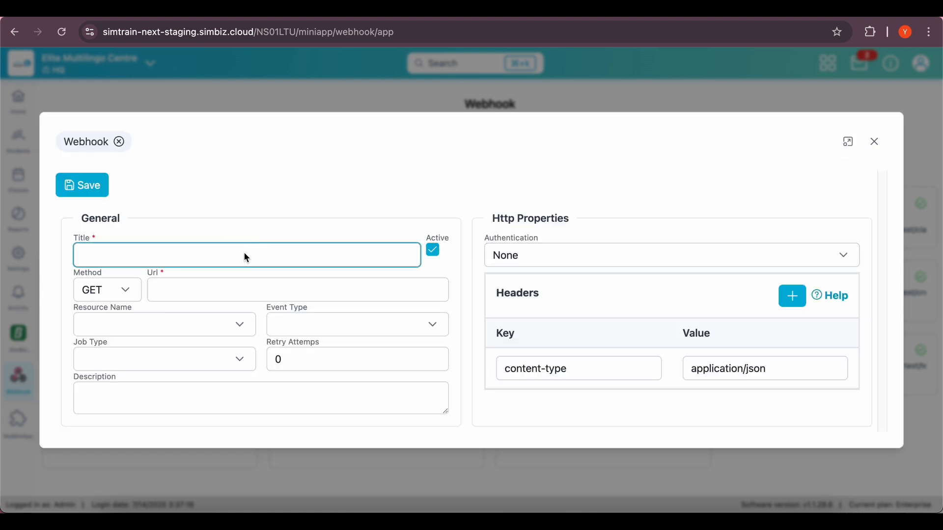
text(welcome email)
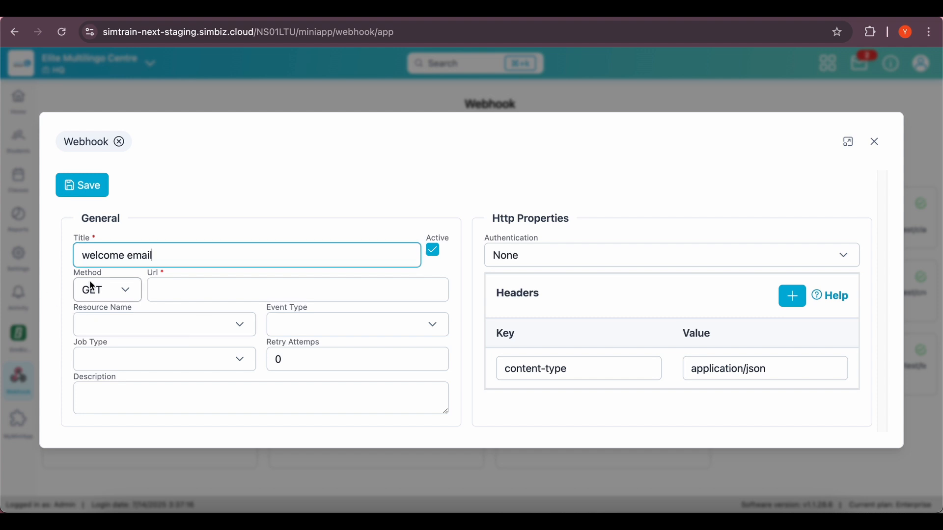
click(87, 289)
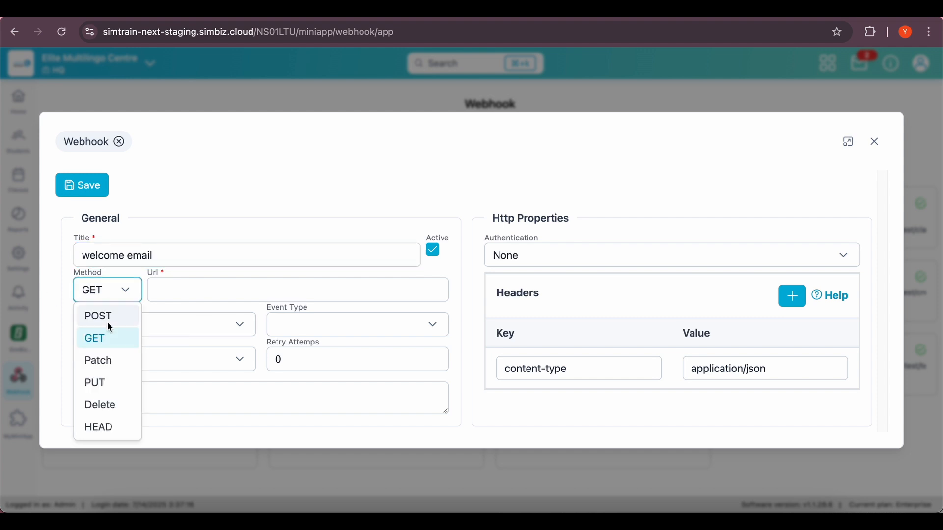
click(91, 318)
click(193, 252)
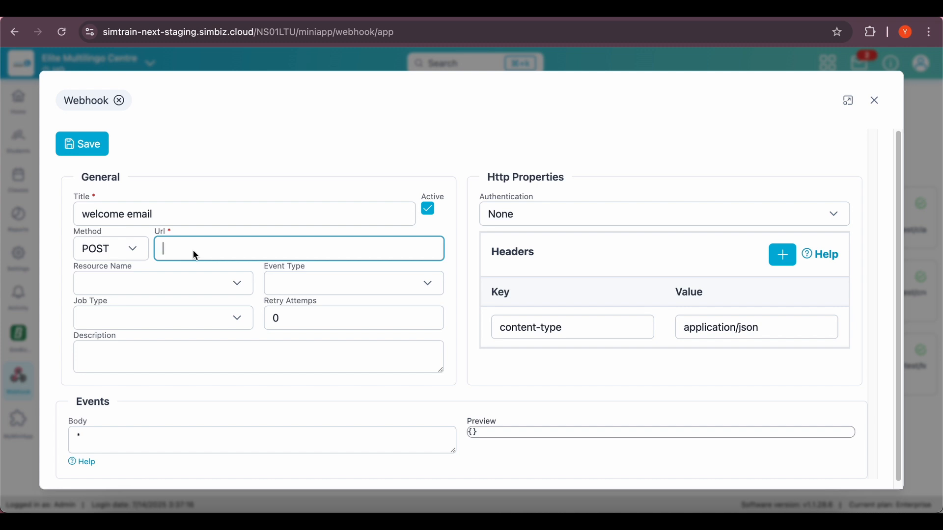
key(ctrl+v)
- Set Resource Name Student, Event Type Save, Job Type realtime, and save the webhook
click(196, 282)
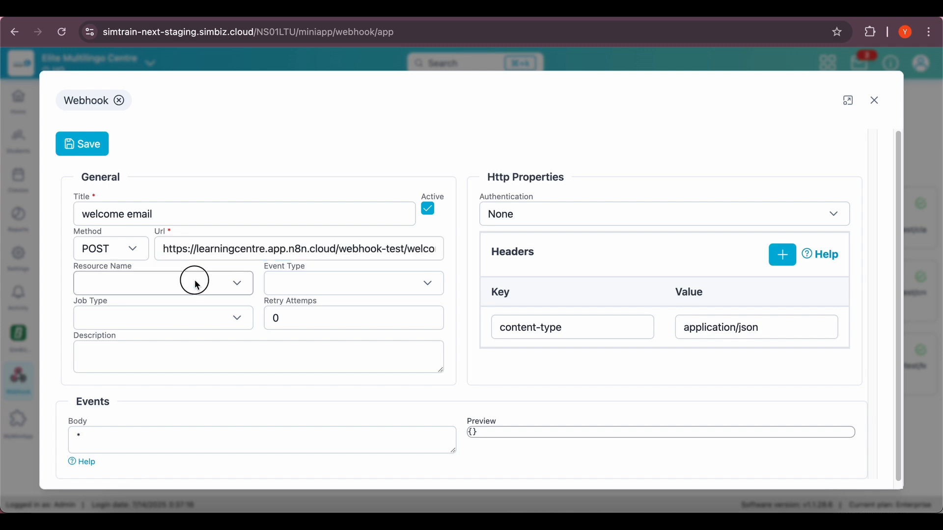
scroll(171, 381, down, 6)
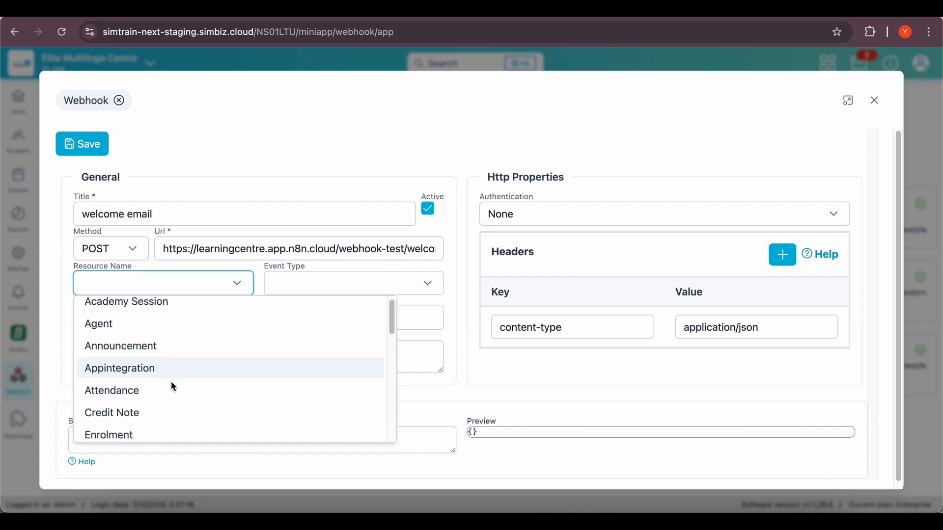
scroll(171, 384, down, 3)
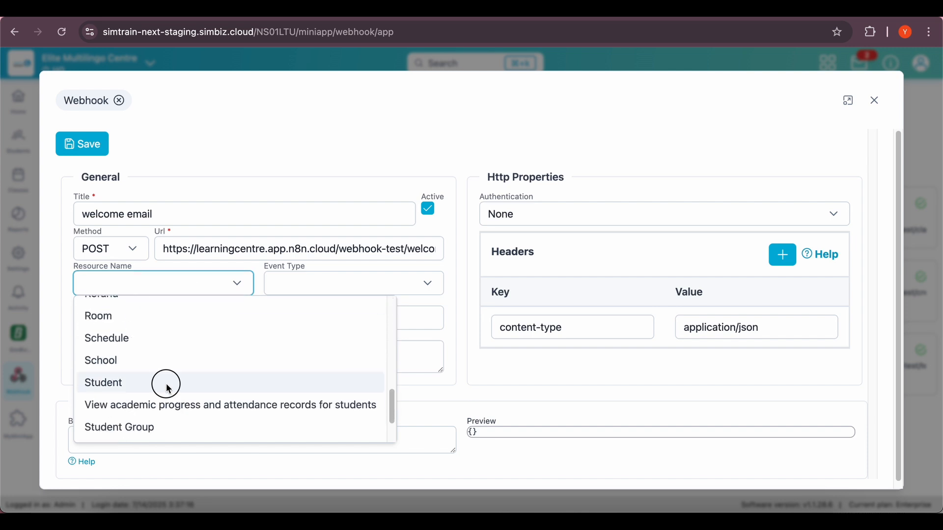
click(166, 385)
click(312, 285)
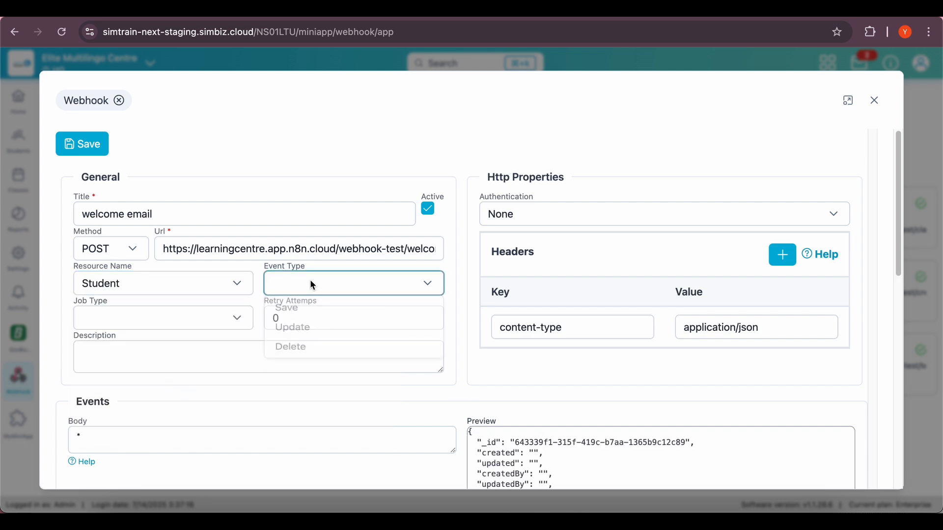
click(307, 317)
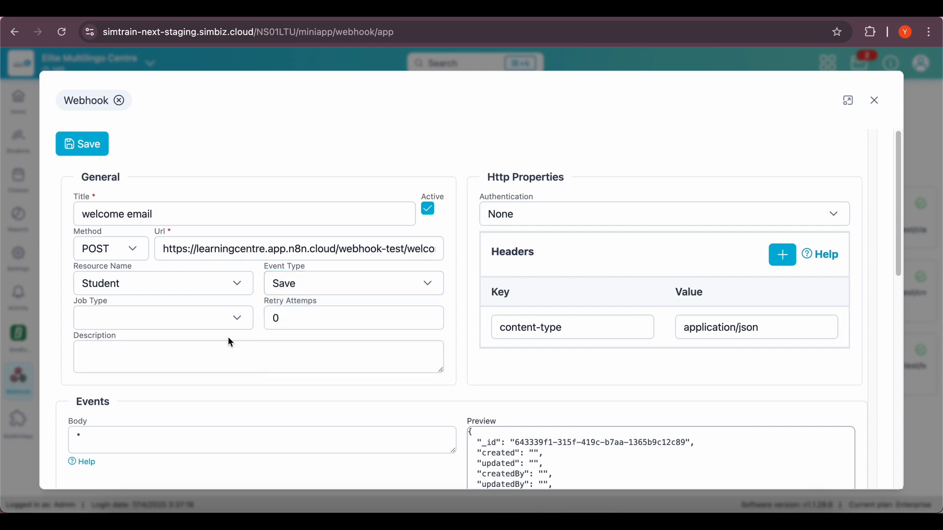
click(204, 319)
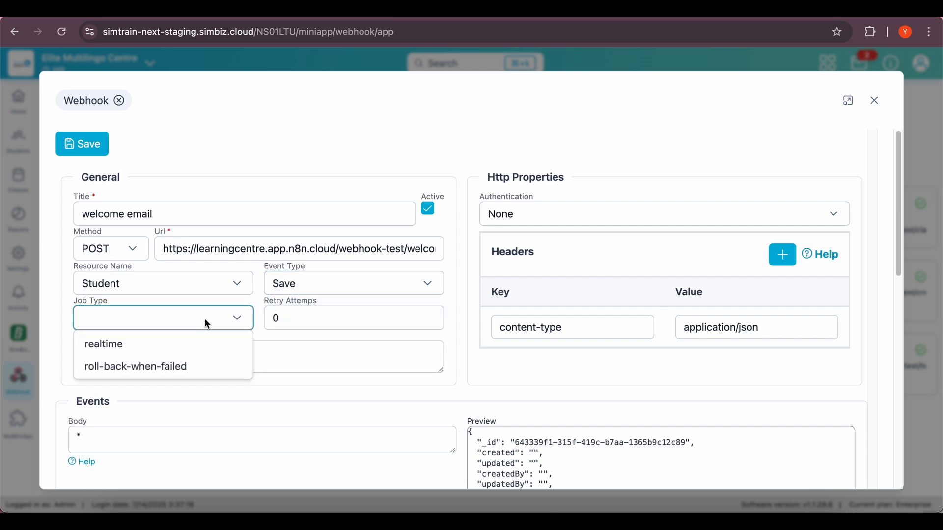
click(178, 346)
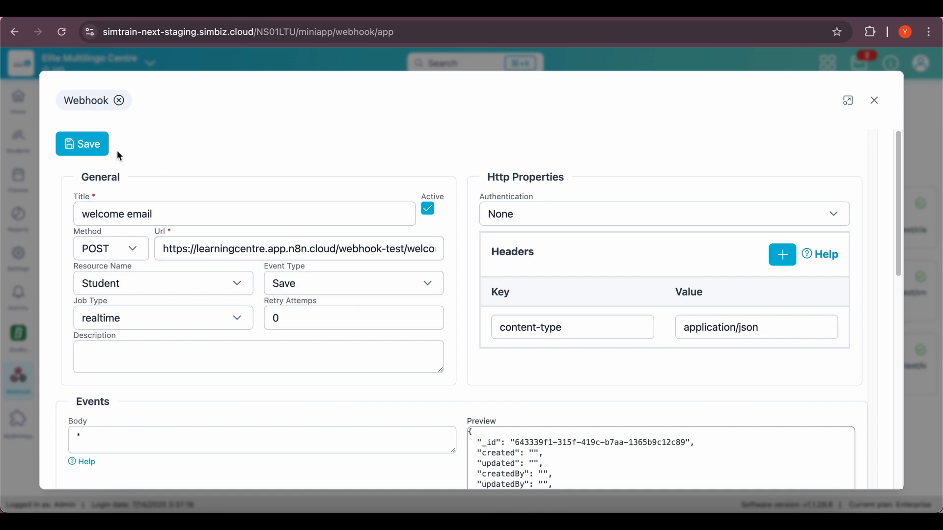
click(102, 147)
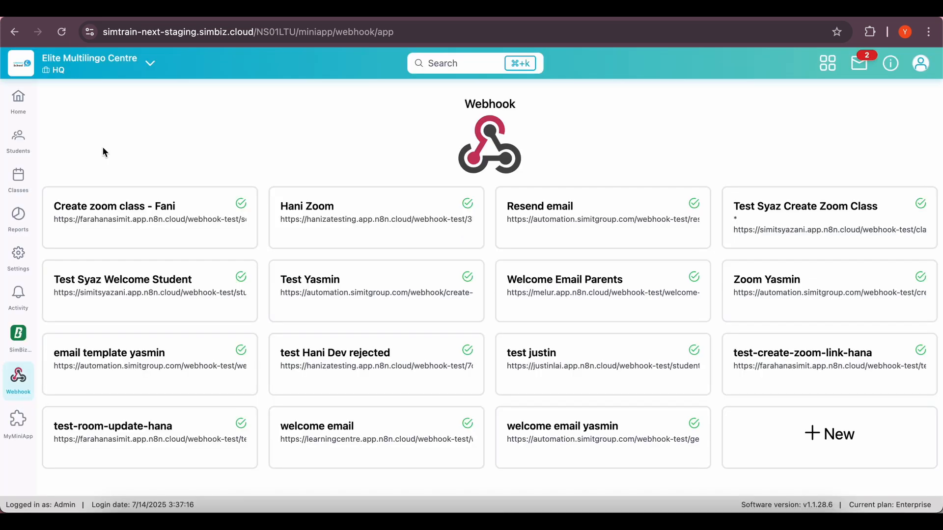
- Start a new student record with level Form 3 and gender Female
click(19, 143)
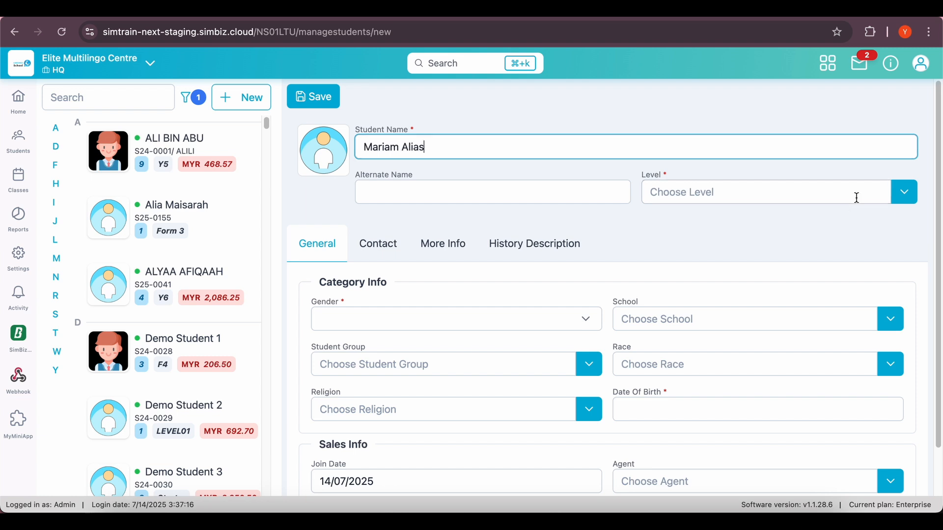
click(905, 192)
click(764, 280)
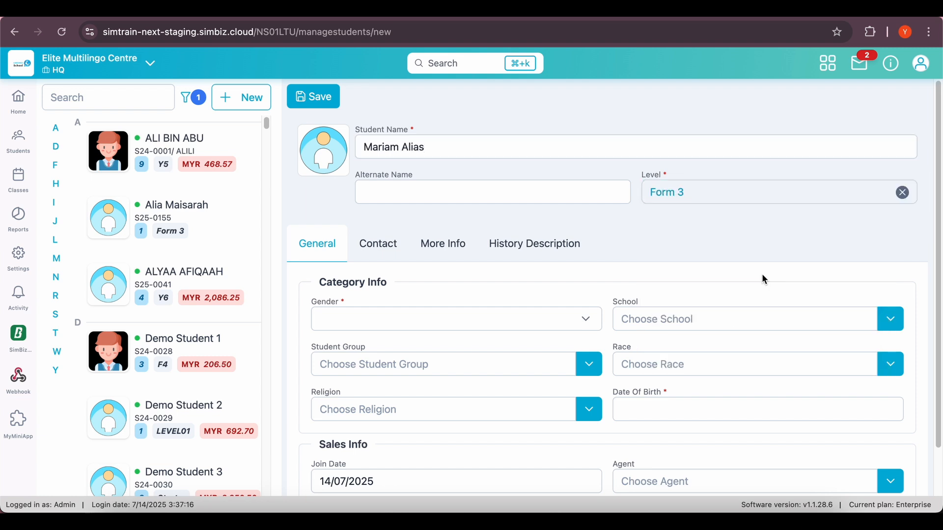
scroll(329, 252, down, 1)
click(534, 275)
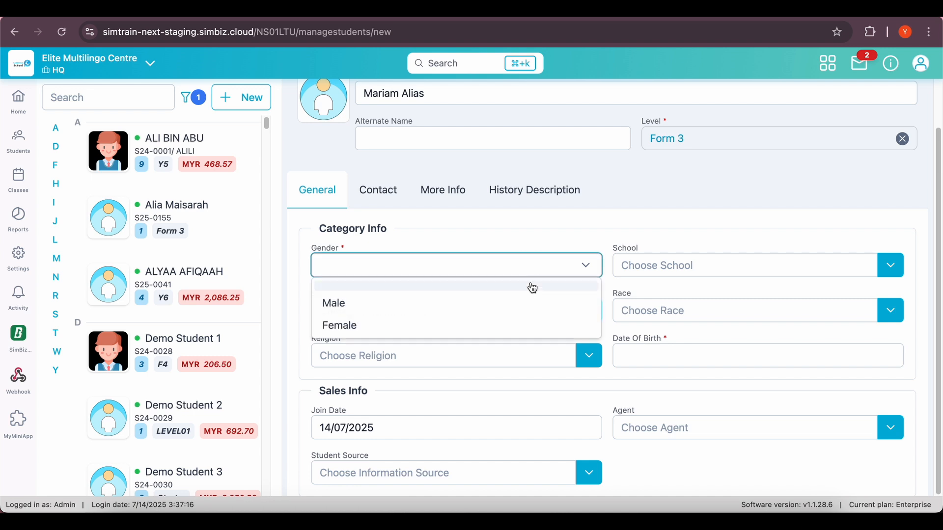
click(481, 328)
click(764, 356)
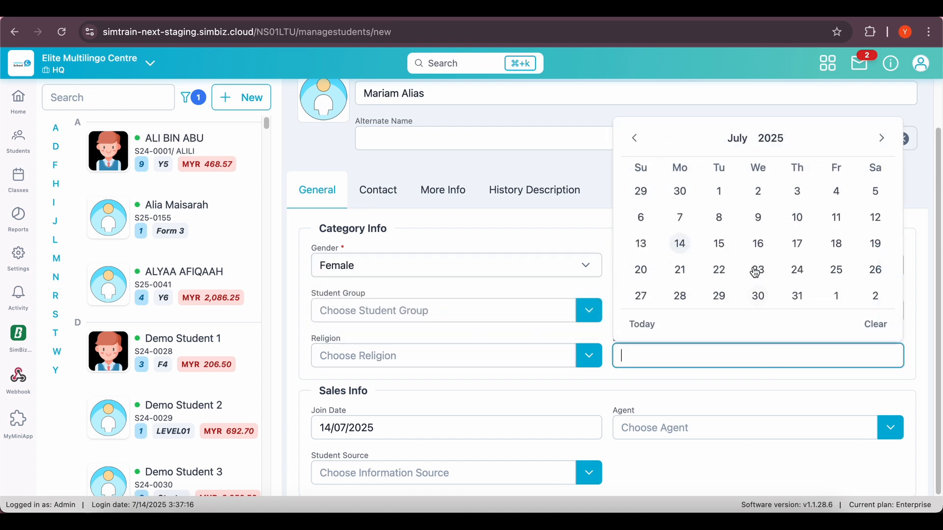
click(634, 139)
click(769, 139)
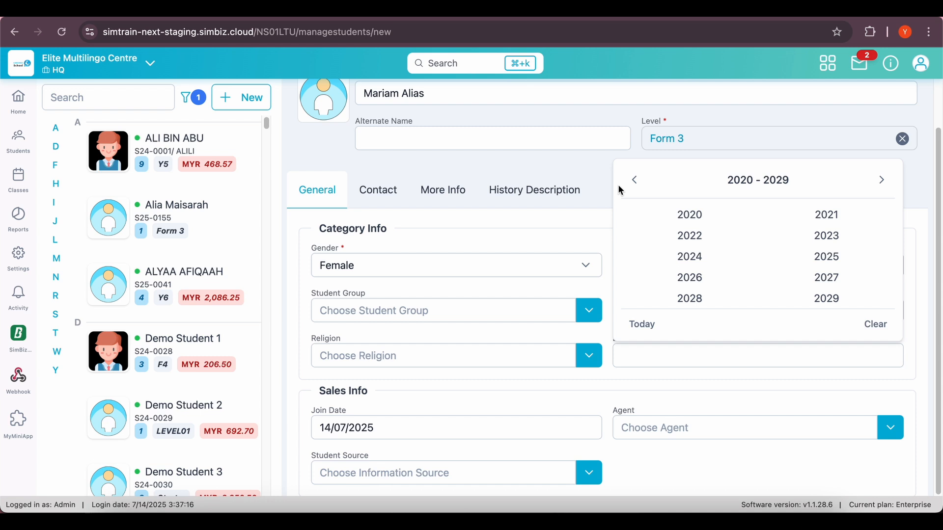
click(634, 180)
click(687, 225)
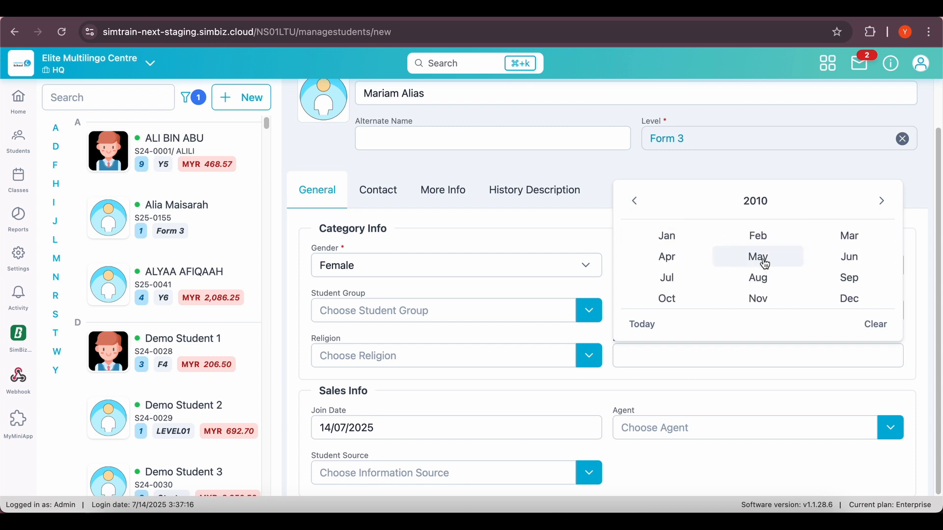
click(758, 254)
click(756, 243)
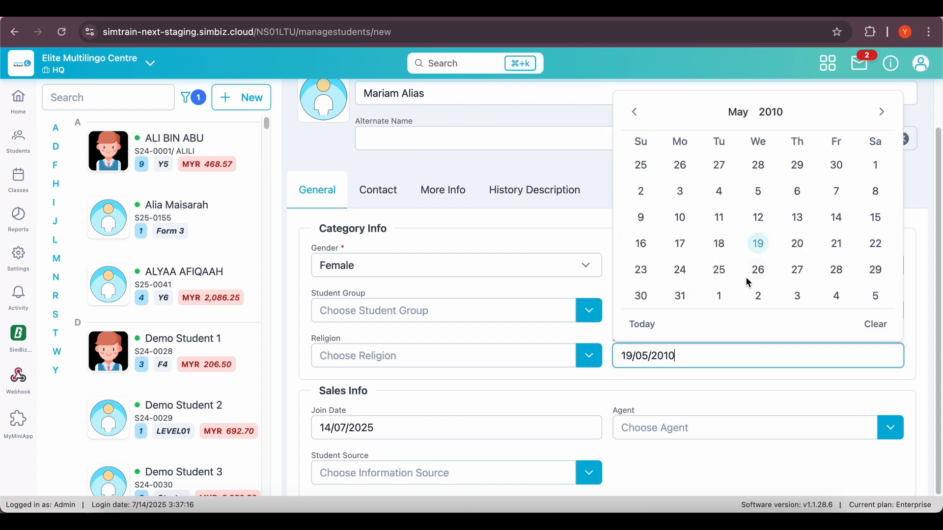
- Add a parent of type Mother in the contact details, confirm, and save the student
click(391, 196)
click(579, 314)
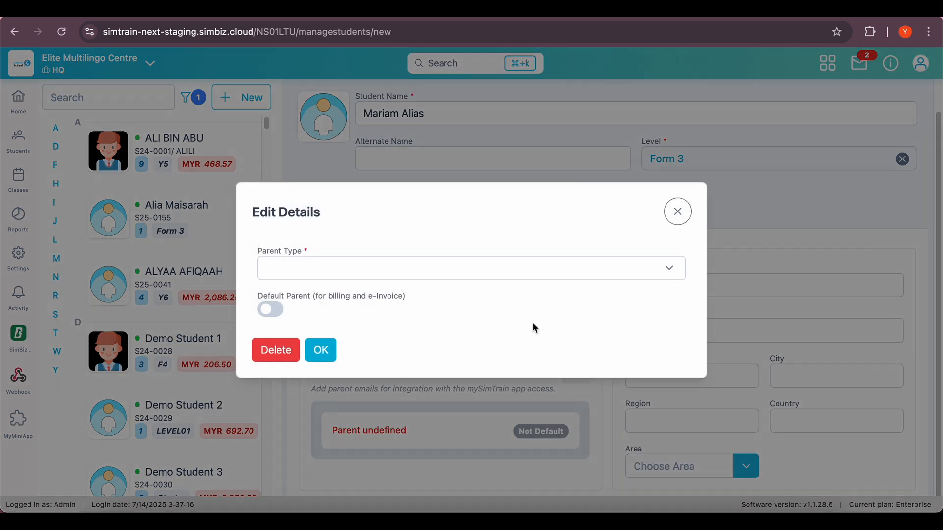
click(678, 278)
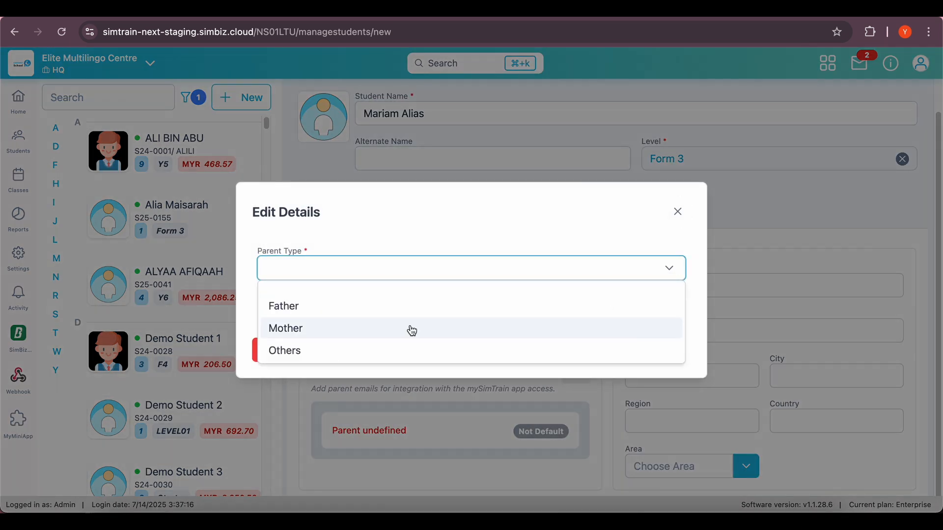
click(314, 338)
click(673, 292)
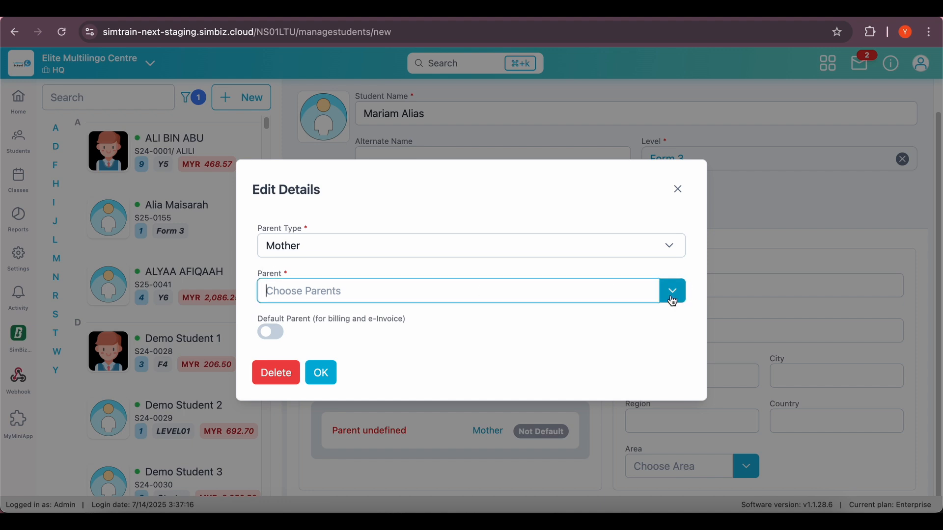
click(345, 349)
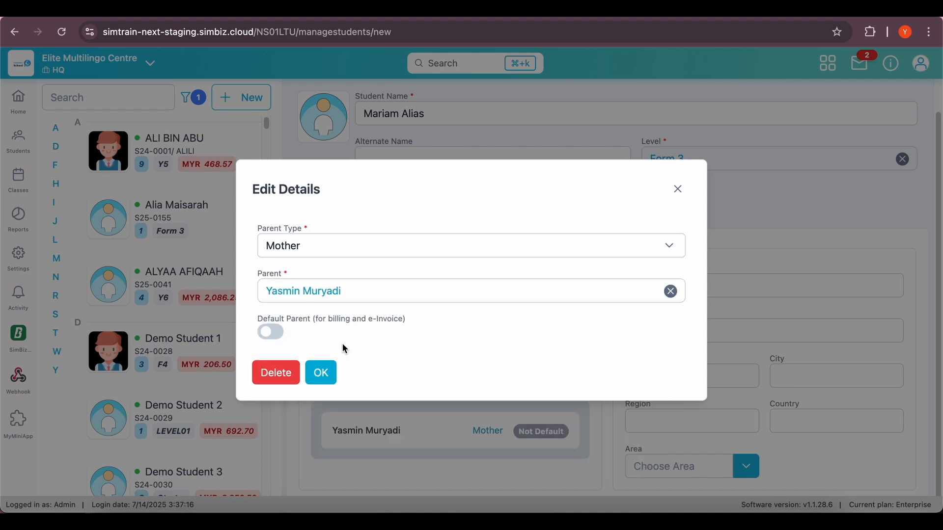
click(322, 377)
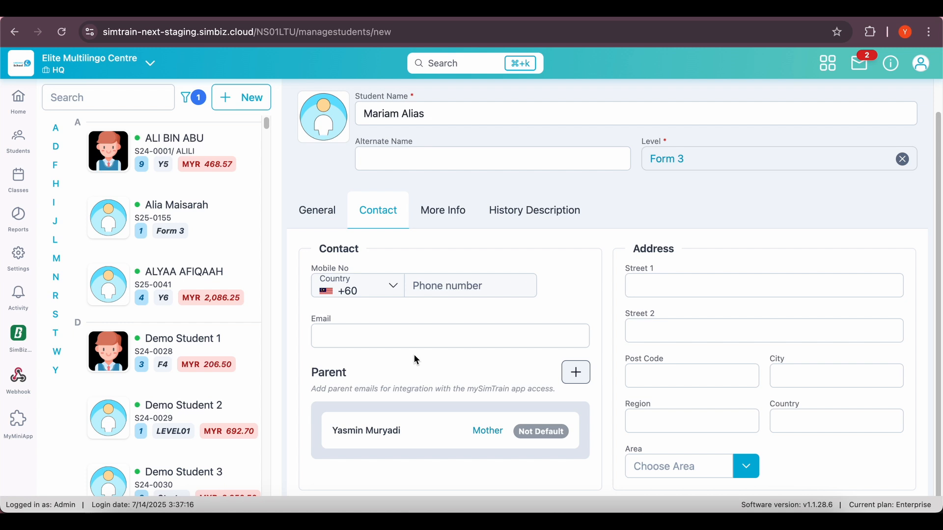
scroll(315, 154, up, 1)
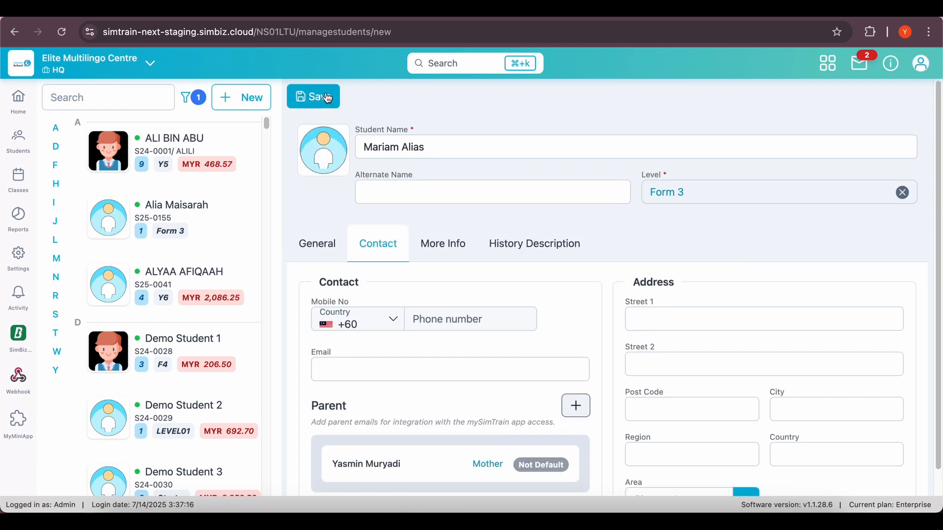
click(327, 97)
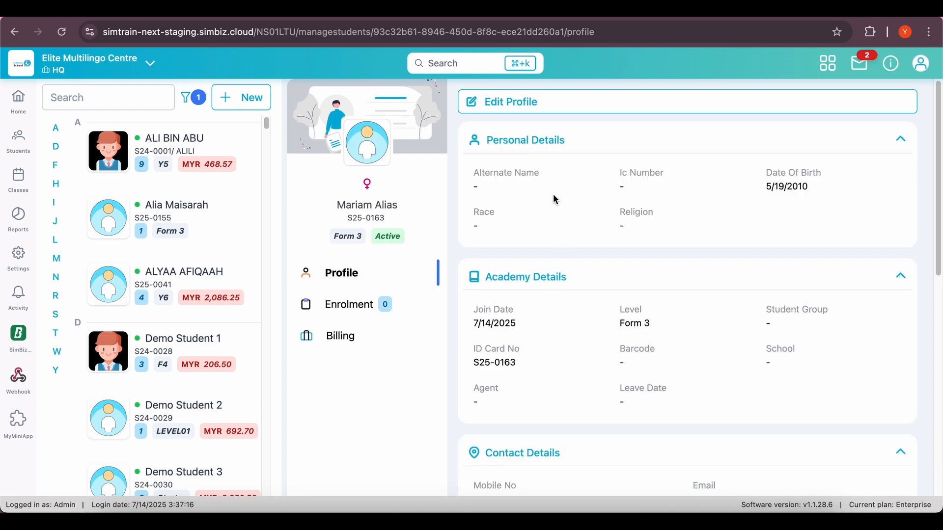
- Back in the n8n workflow, add an Edit Fields (Set) node after the Webhook
click(438, 10)
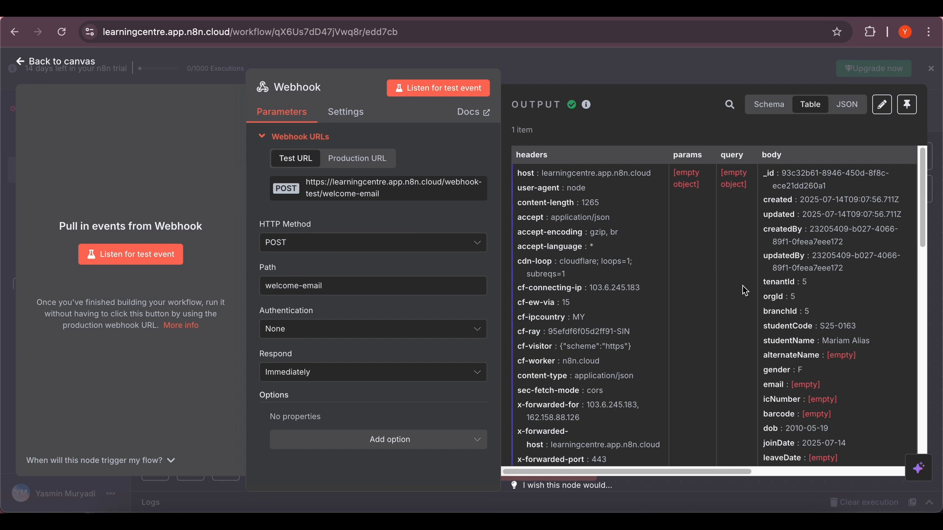
click(55, 61)
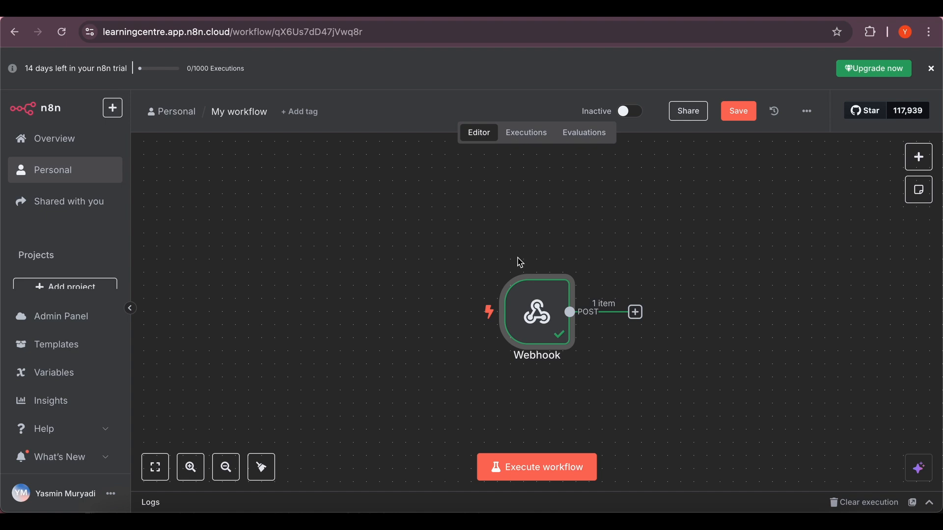
click(635, 312)
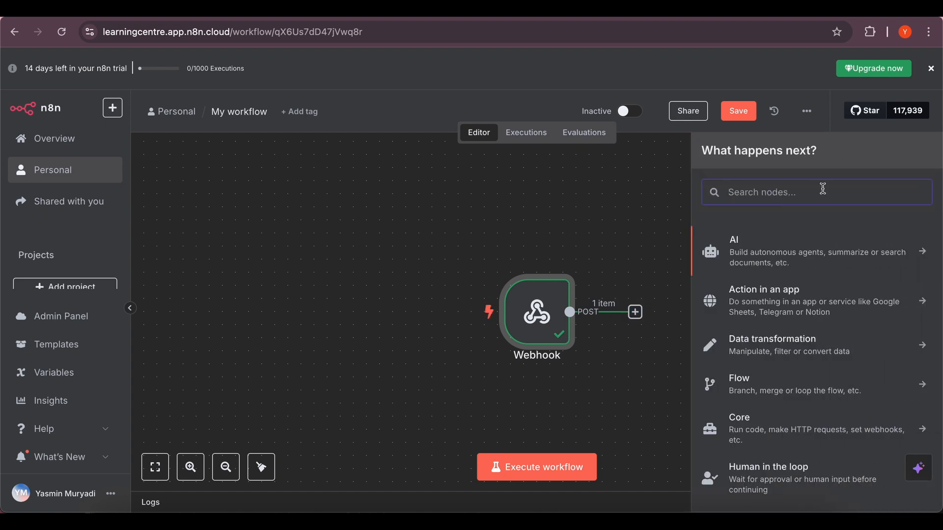
text(edit field)
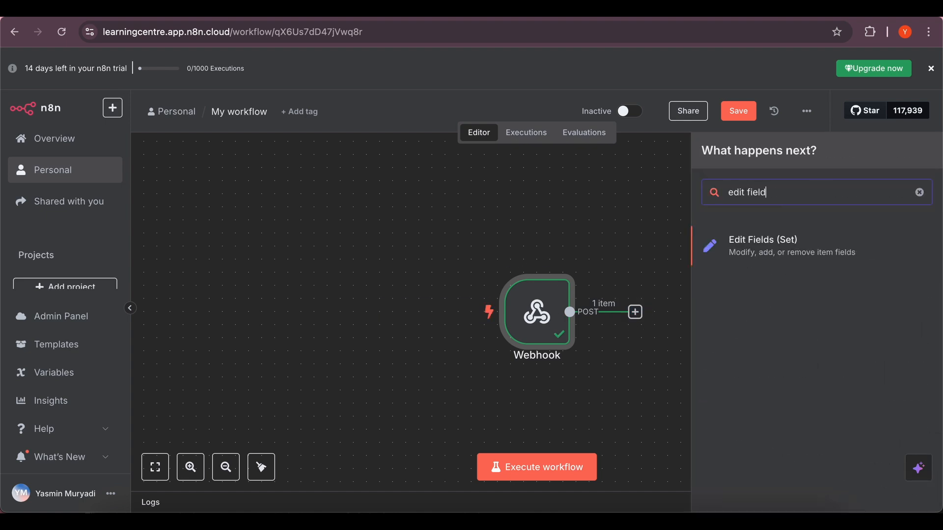
click(826, 264)
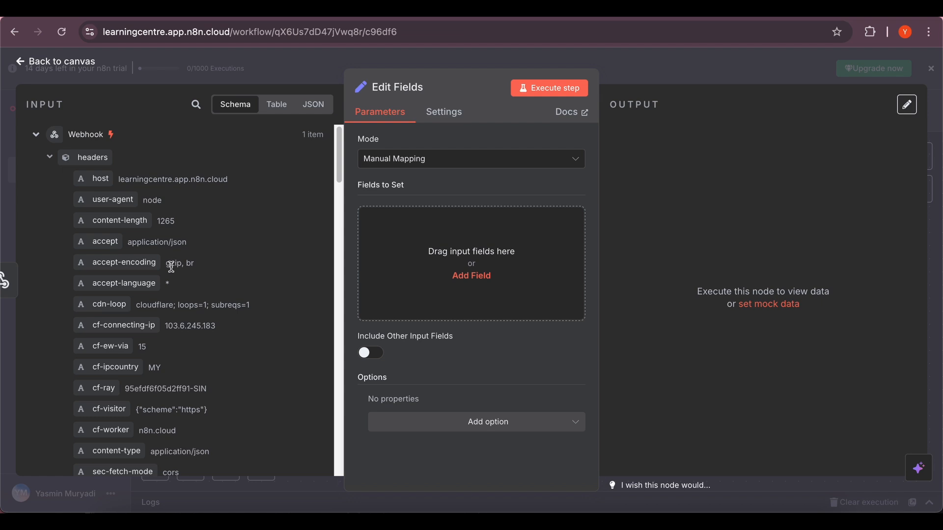
- Map the parent's label, the parent's code, and studentName into Fields to Set
scroll(172, 268, down, 15)
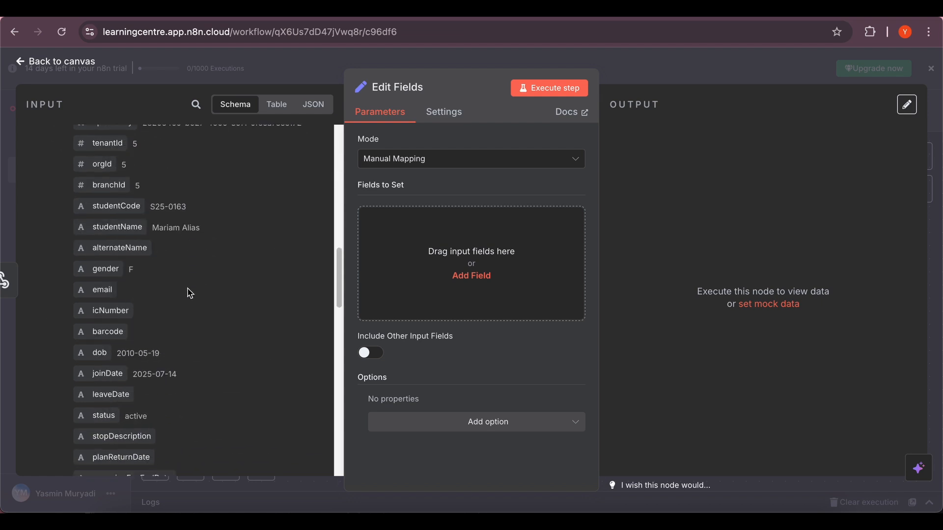
scroll(190, 294, down, 5)
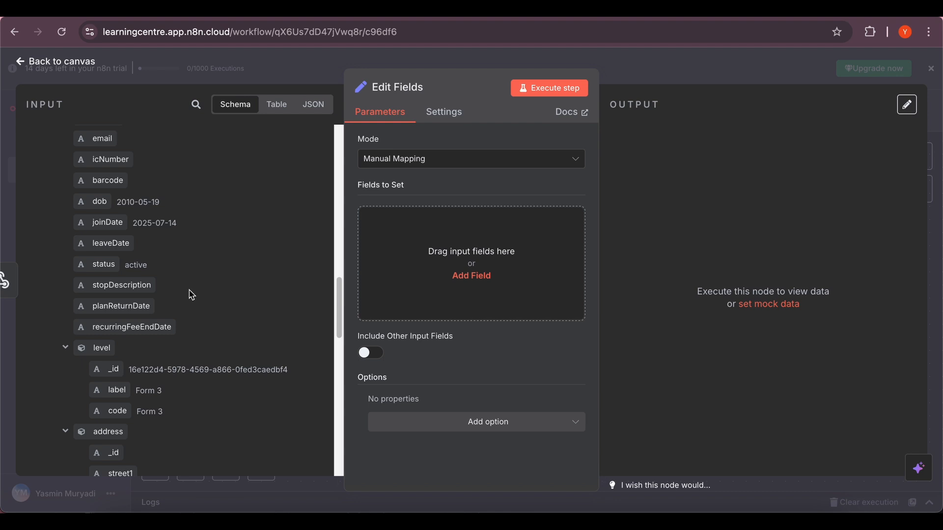
scroll(191, 295, down, 7)
scroll(191, 293, down, 7)
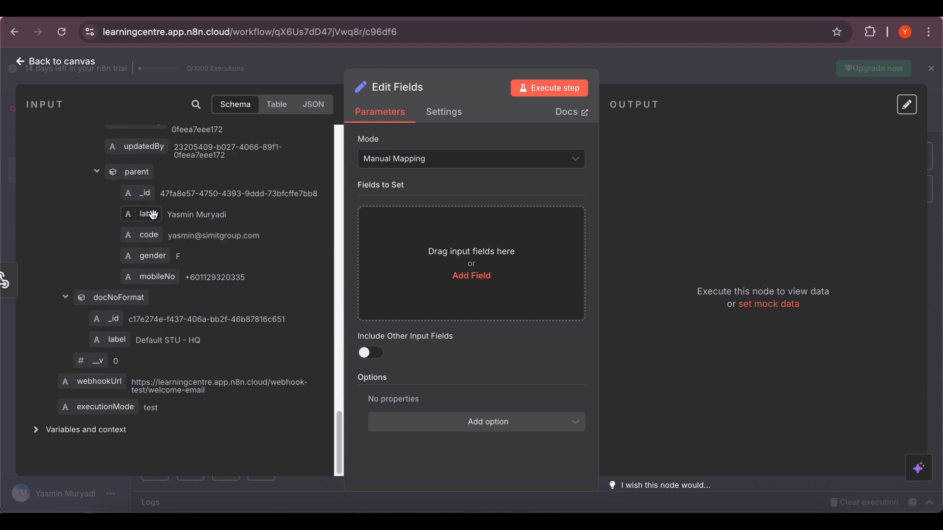
drag(149, 214, 466, 246)
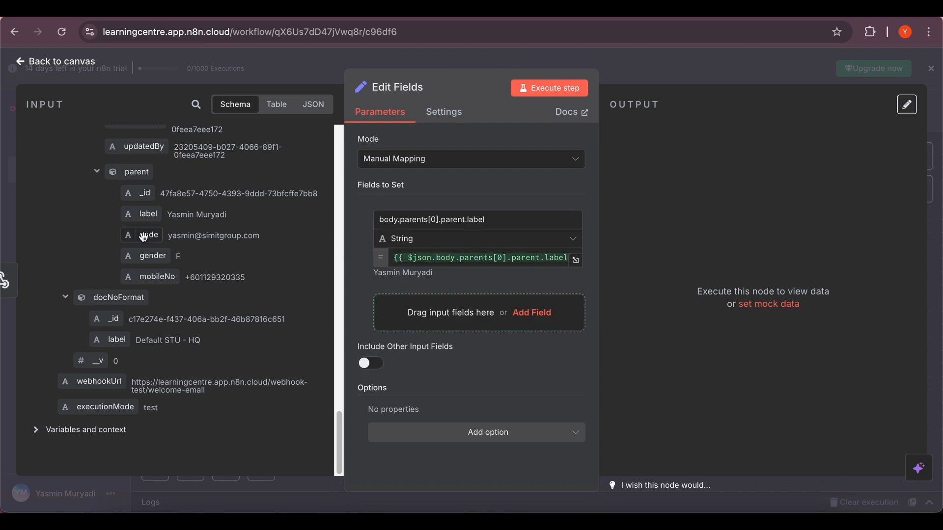
drag(143, 237, 466, 326)
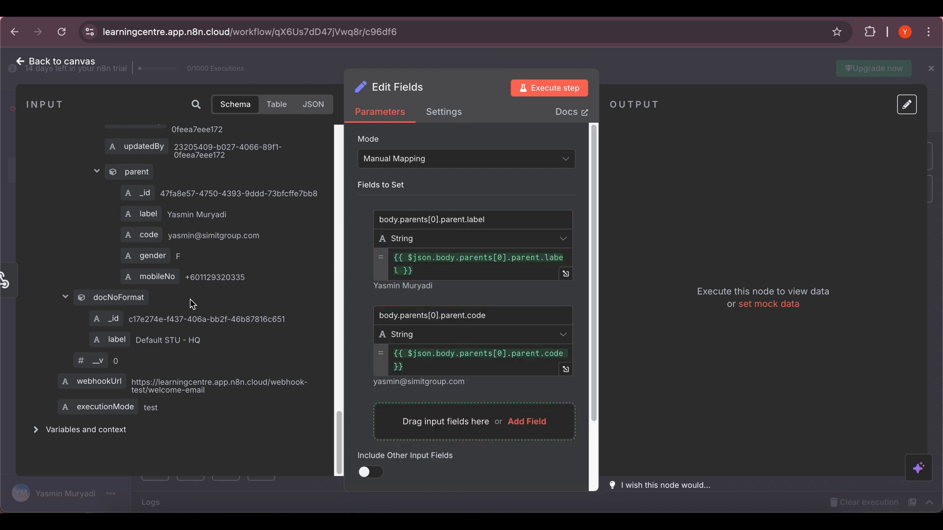
scroll(289, 339, up, 10)
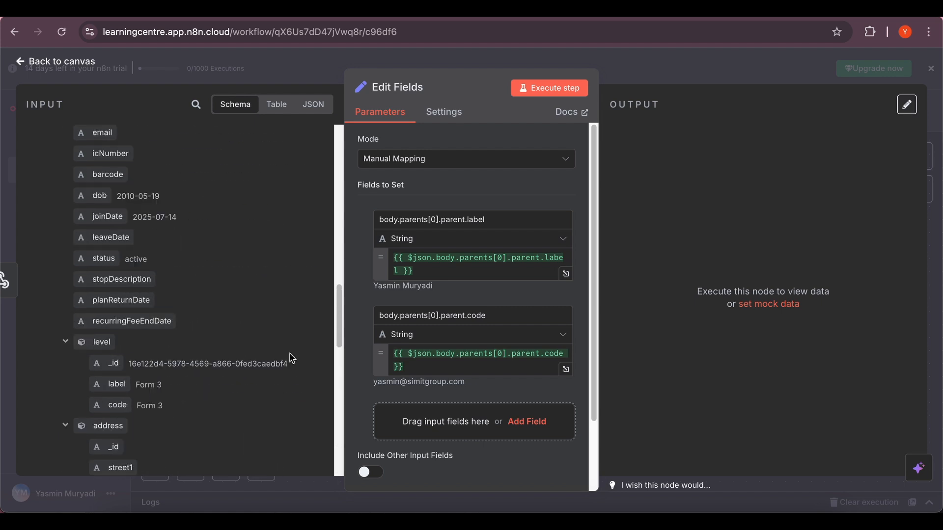
scroll(292, 358, up, 3)
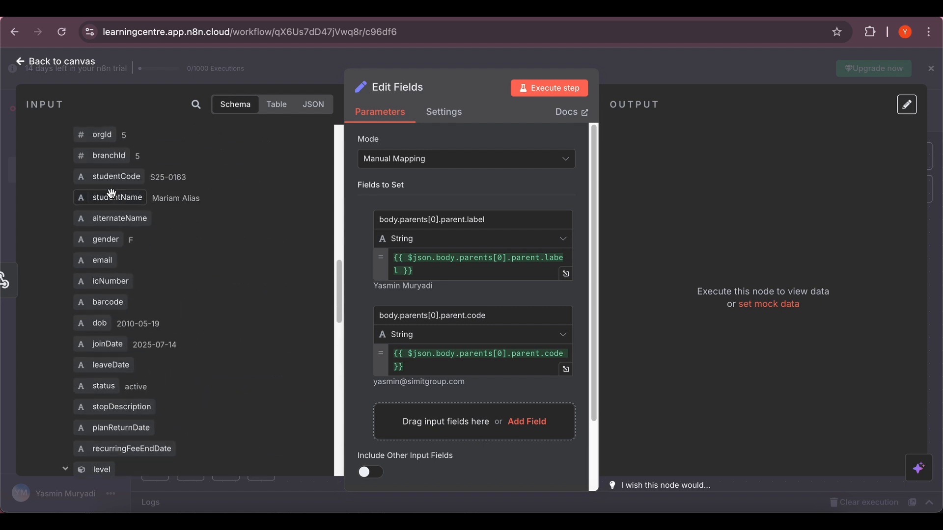
drag(112, 193, 491, 442)
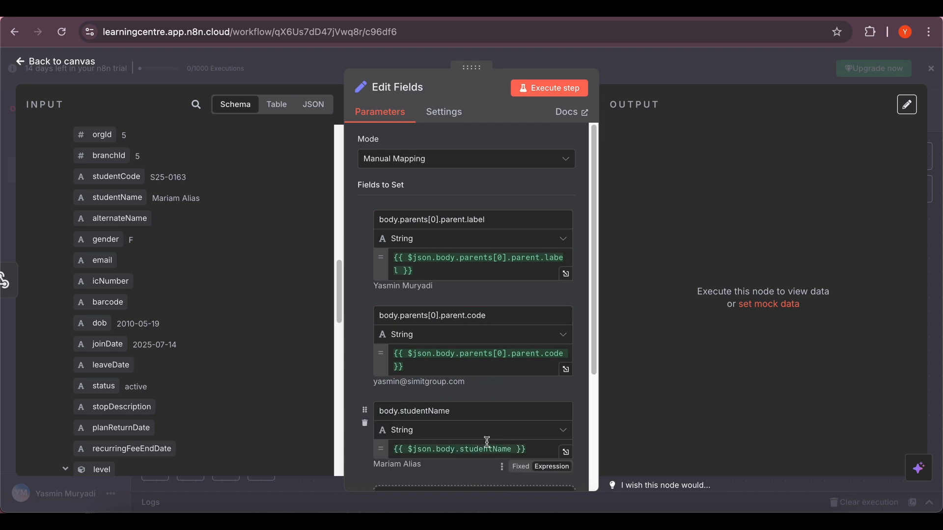
scroll(489, 392, down, 3)
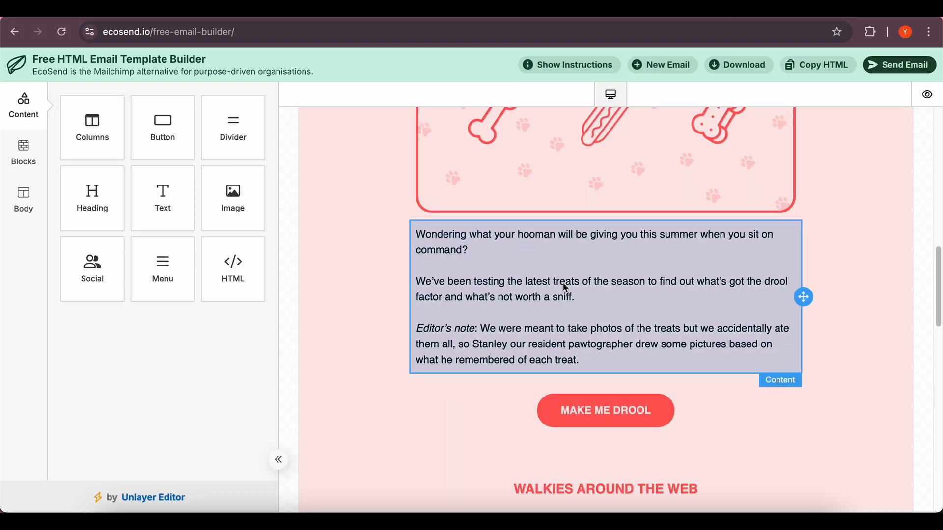
scroll(389, 260, up, 5)
scroll(389, 260, up, 8)
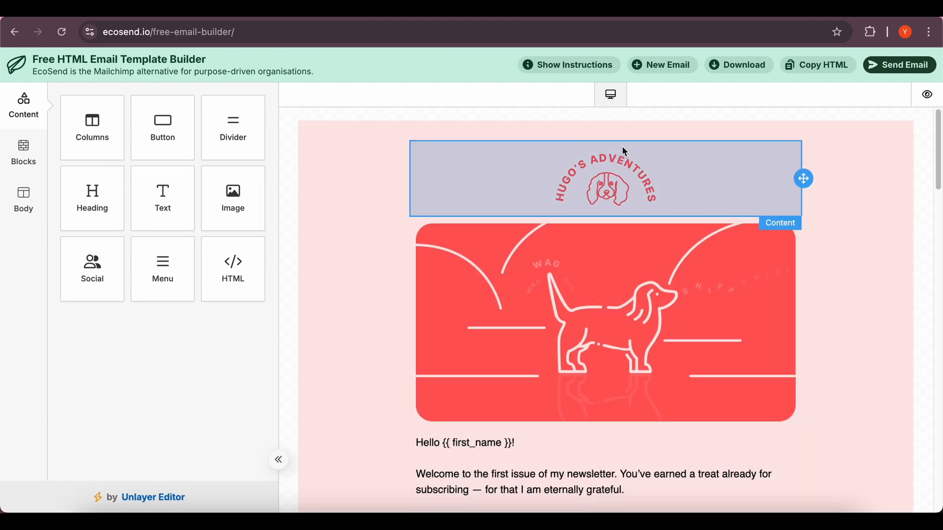
- Start a Blank Slate email, overwriting the current content, and drag in an Image block
click(664, 65)
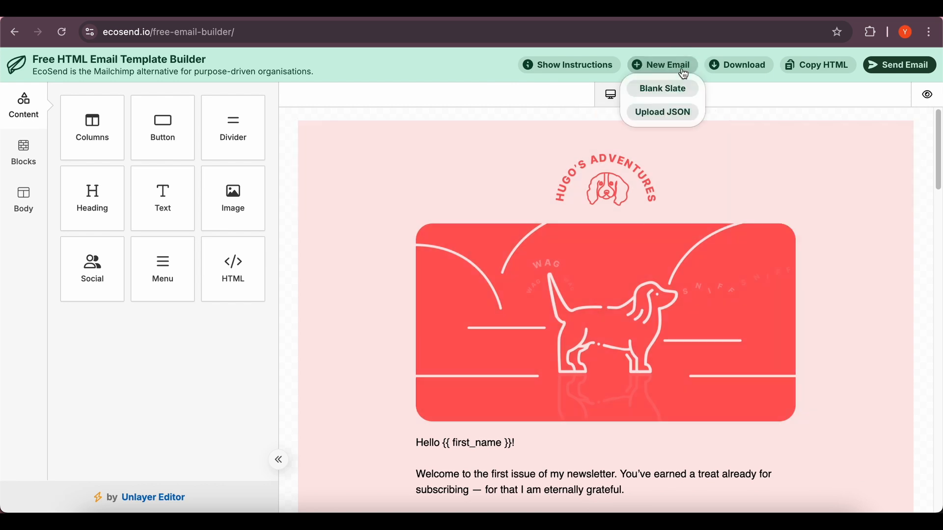
click(672, 91)
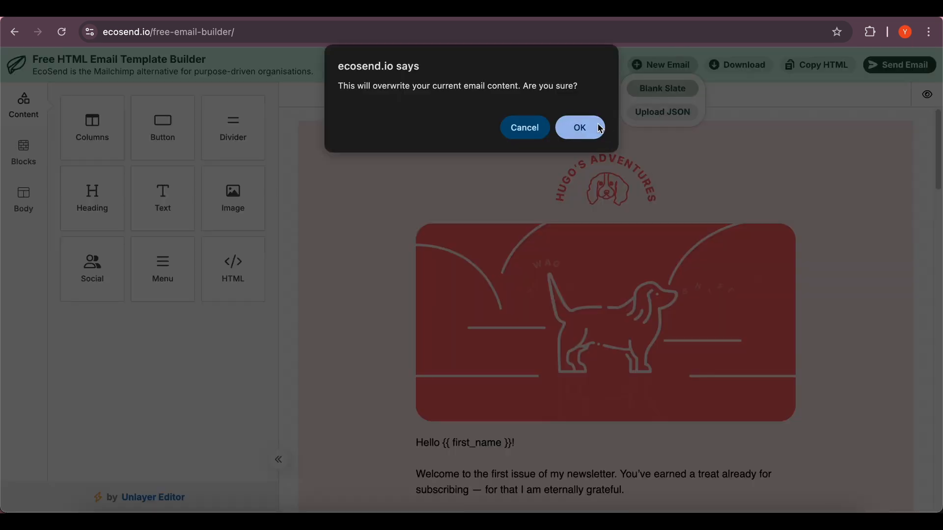
click(579, 127)
drag(238, 200, 618, 139)
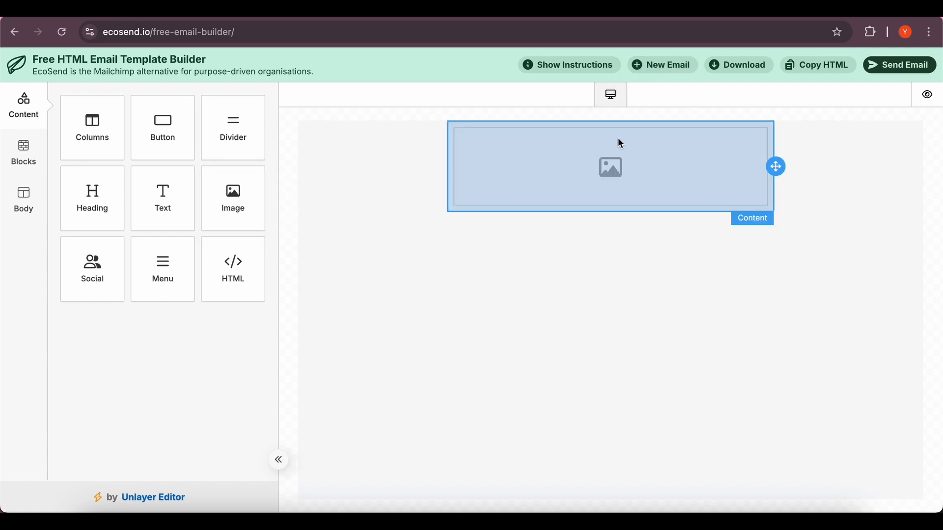
- Upload simtrain-logo.png from the resources folder into the image block
click(690, 197)
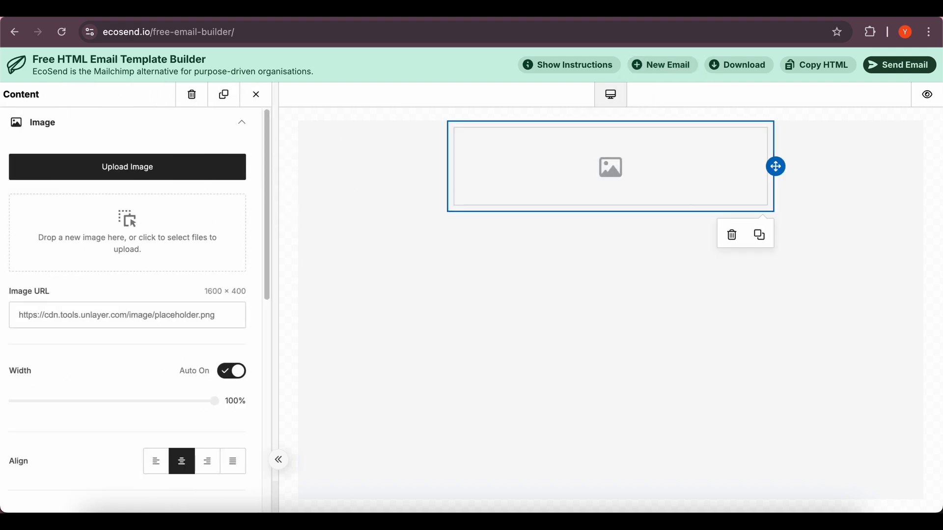
click(219, 177)
click(462, 188)
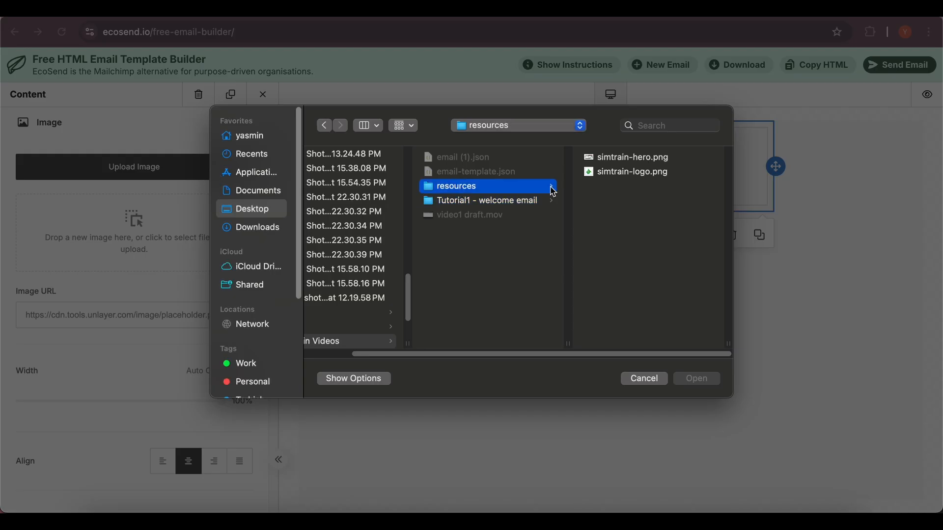
click(628, 173)
click(712, 379)
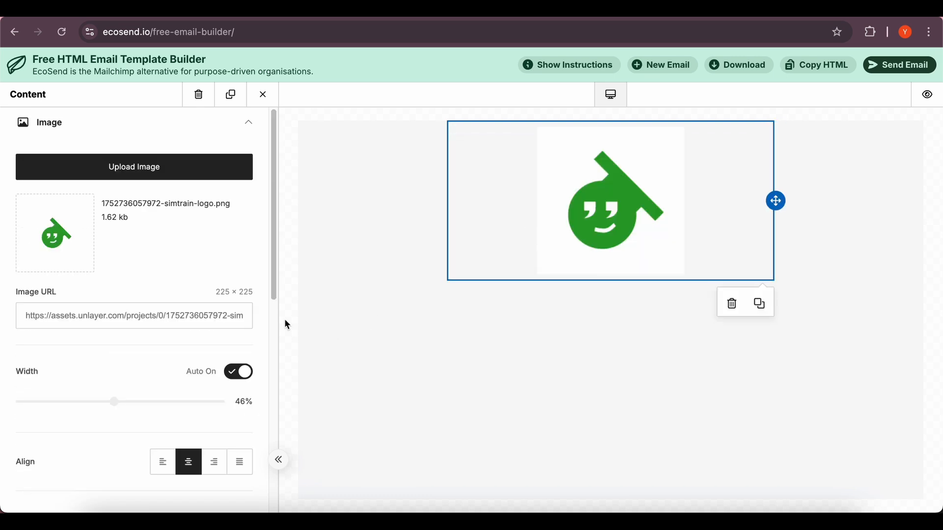
- Resize the logo to 32% width and close the image settings
drag(108, 401, 83, 403)
click(453, 333)
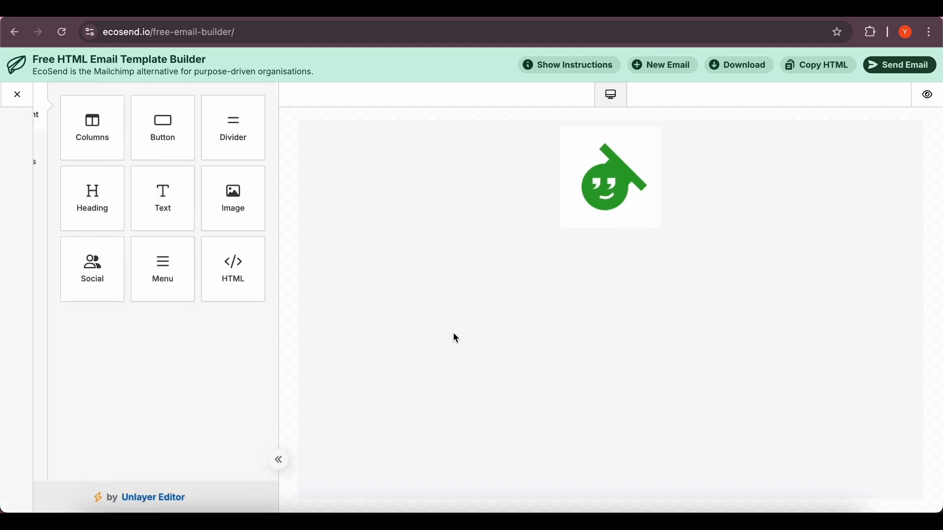
click(509, 222)
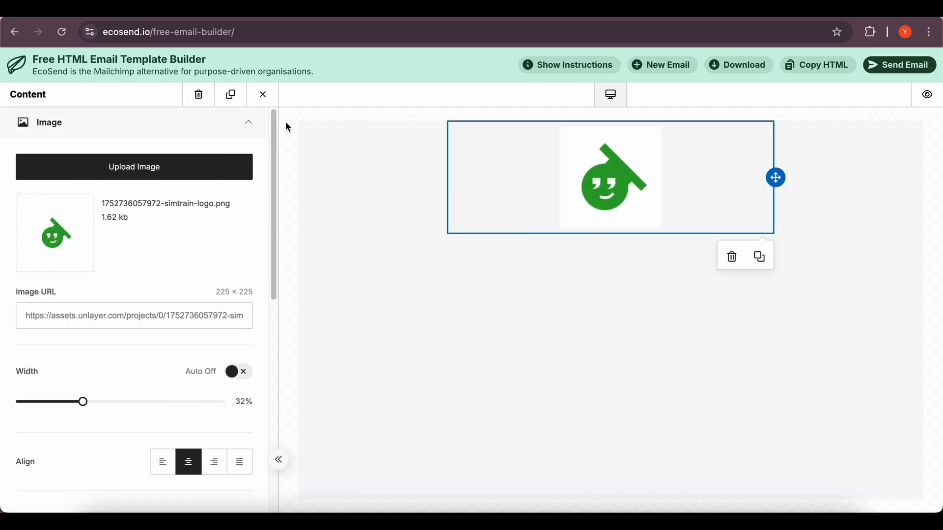
click(255, 128)
click(262, 95)
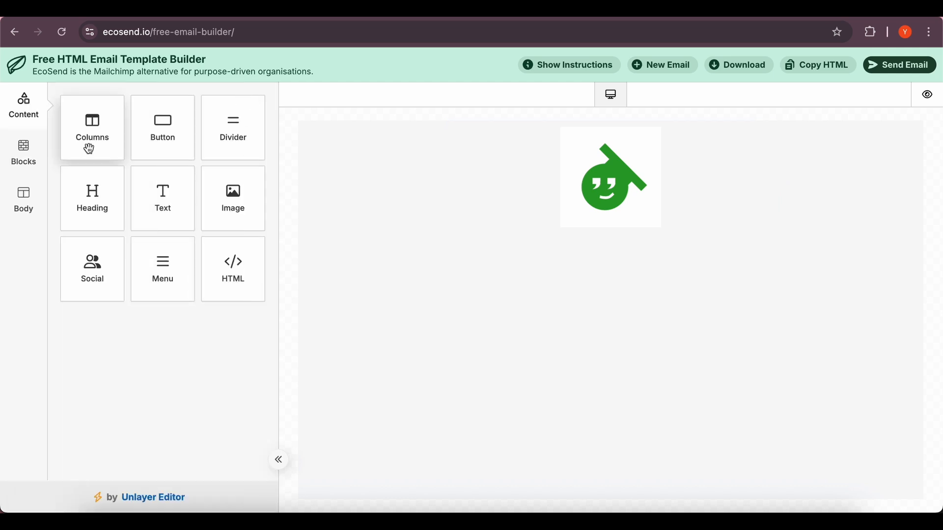
- Add a text block below the logo and replace its placeholder sentence with 'Hello'
drag(173, 207, 569, 288)
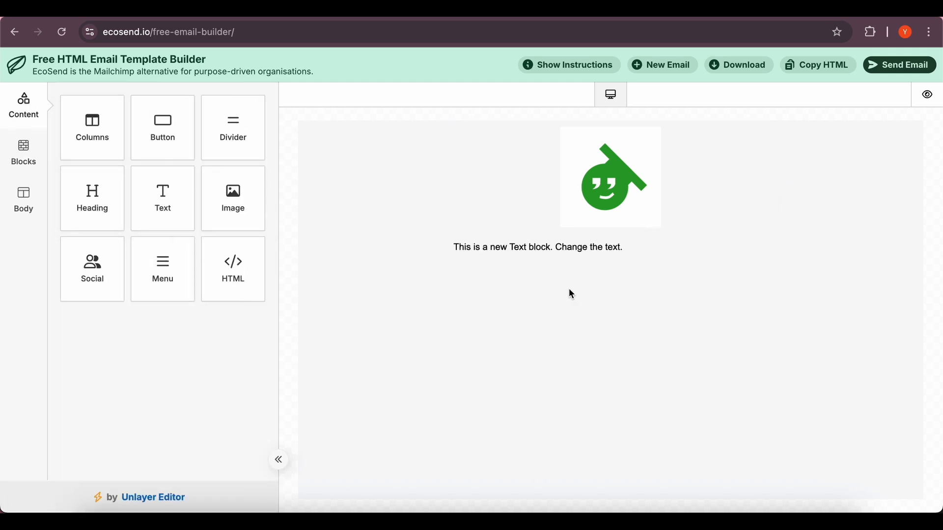
click(593, 259)
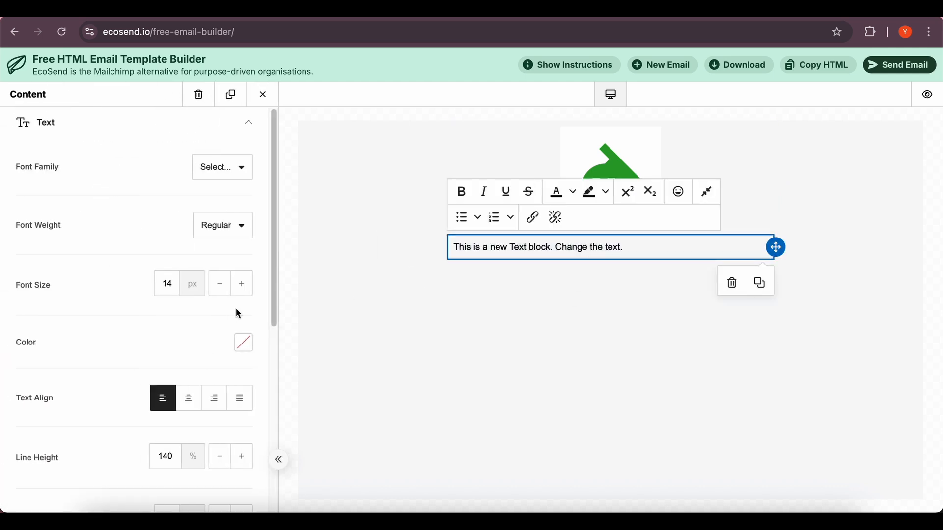
scroll(224, 353, down, 7)
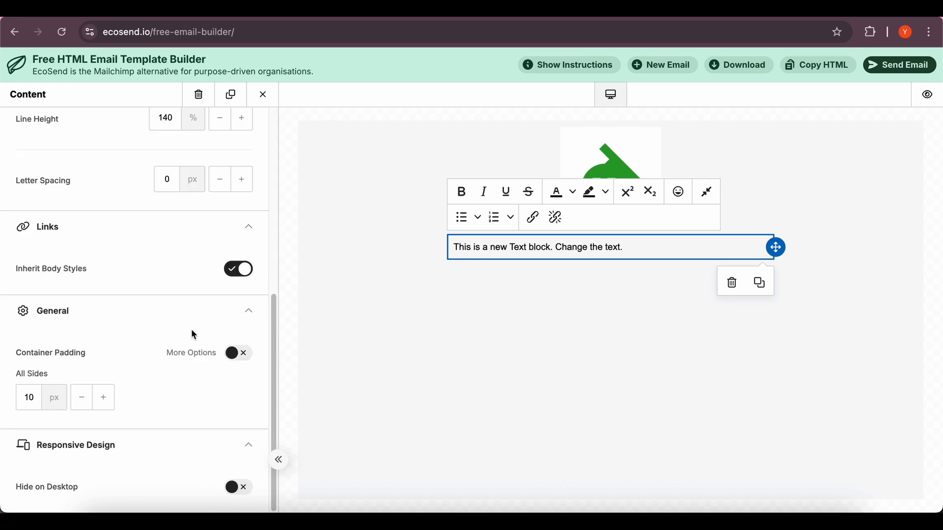
click(627, 238)
key(BackSpace)
key(BackSpace)
key(BackSpace)
key(BackSpace)
key(BackSpace)
key(BackSpace)
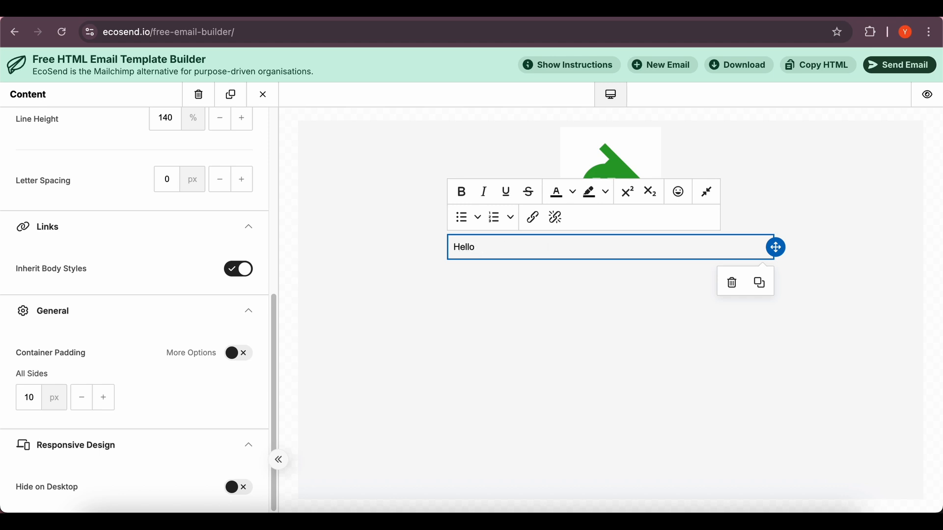
click(176, 10)
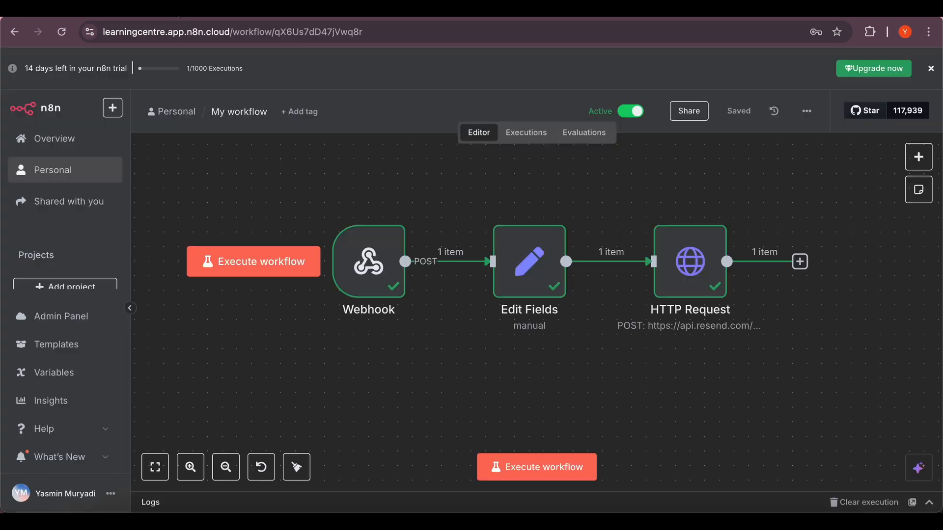
- Check the Webhook output, then select the parent name expression in Edit Fields
double_click(353, 282)
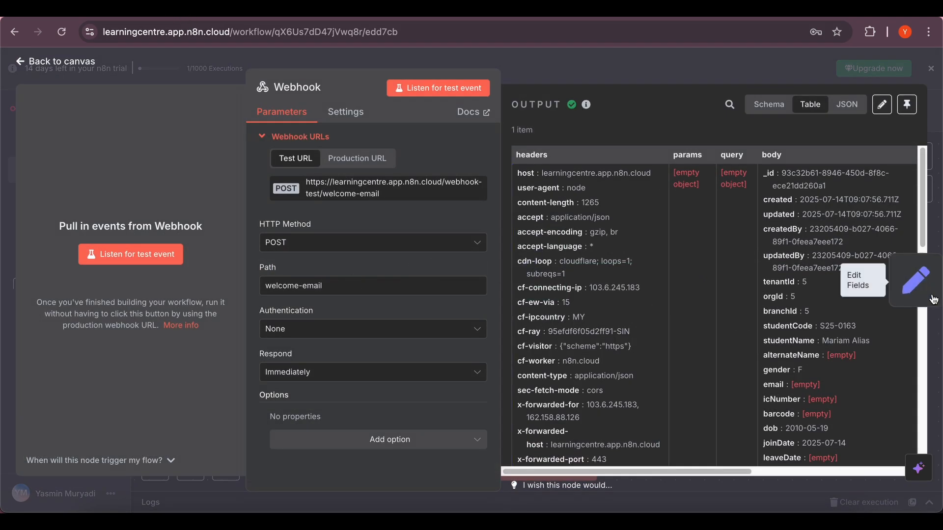
click(931, 296)
scroll(445, 219, down, 2)
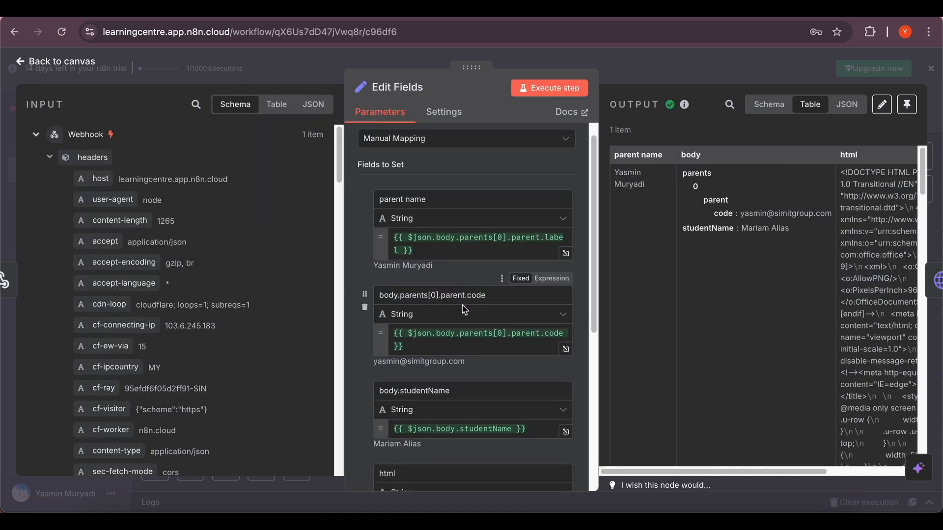
drag(428, 202, 391, 188)
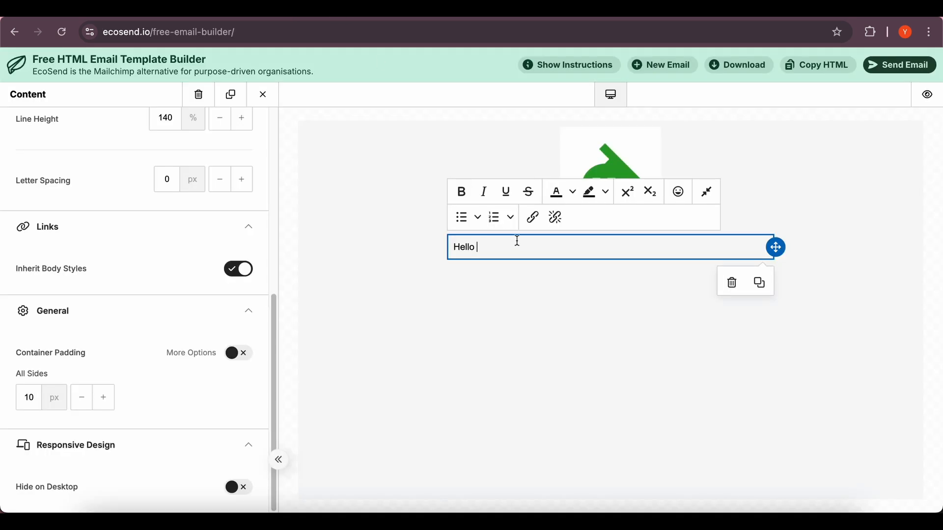
- Paste the parent name expression after Hello with '!' and start a new line
text({{ $json.body.parents[0].parent.label }})
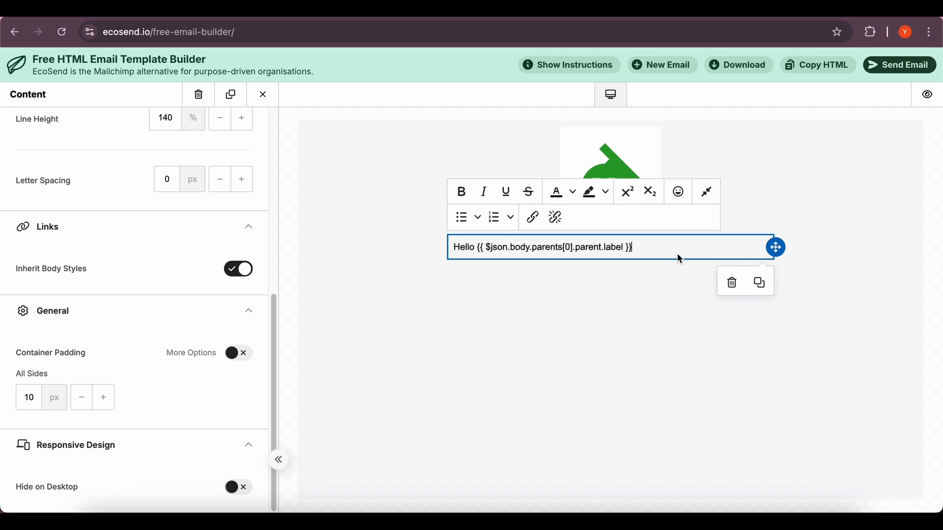
key(Return)
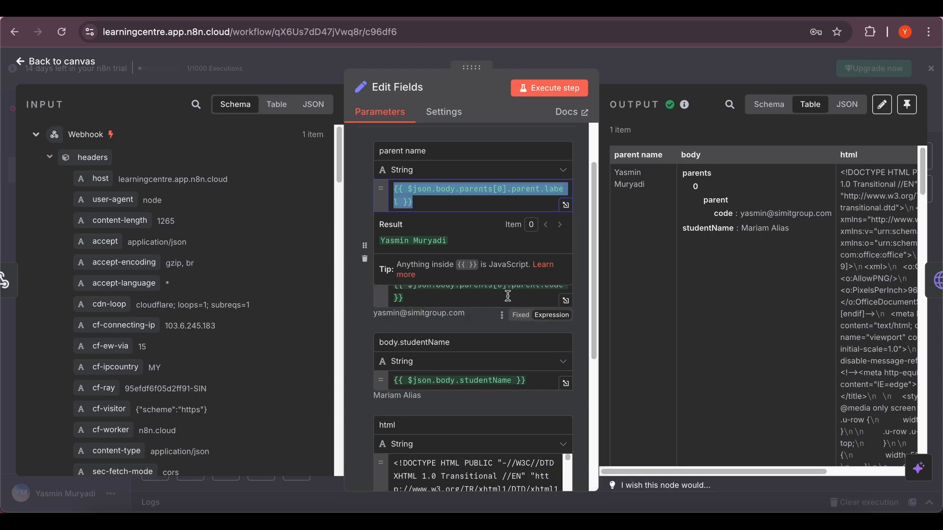
- Copy the body.studentName expression from the Edit Fields parameters
scroll(412, 306, down, 2)
scroll(356, 258, up, 3)
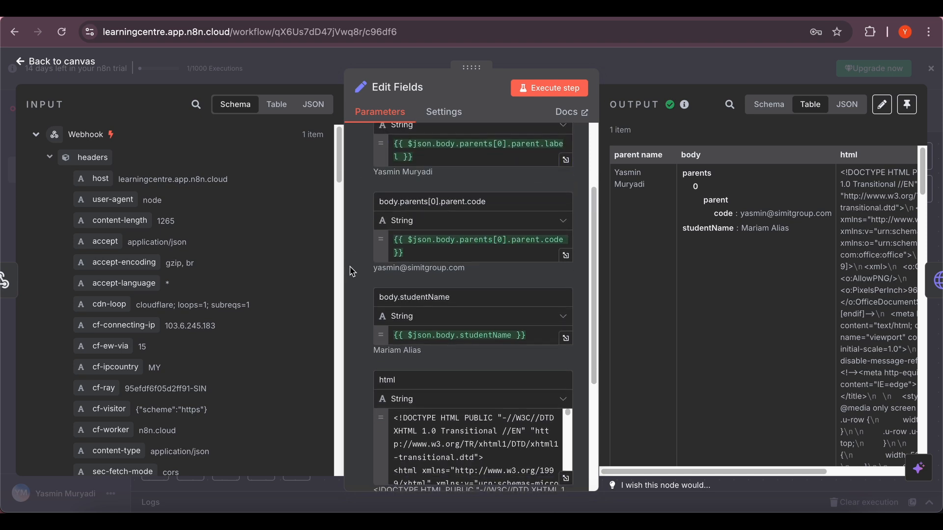
scroll(351, 262, down, 4)
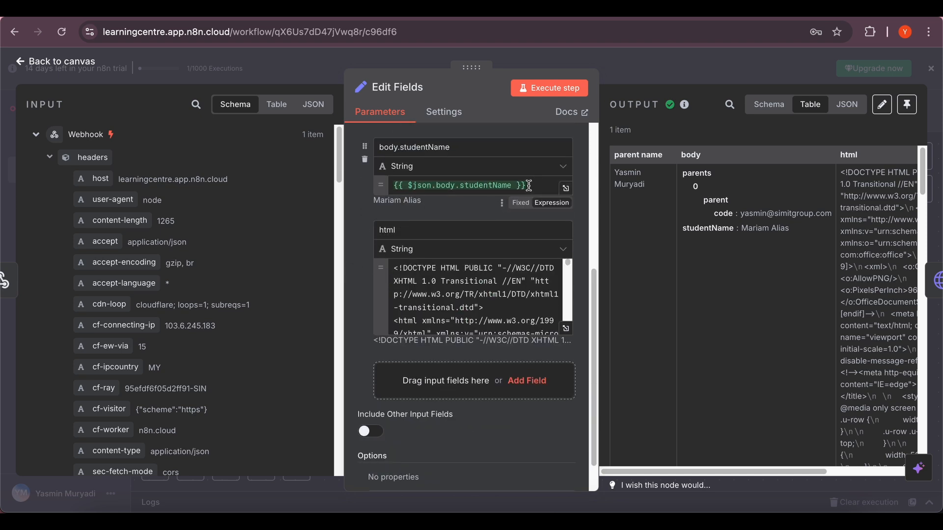
drag(526, 185, 392, 189)
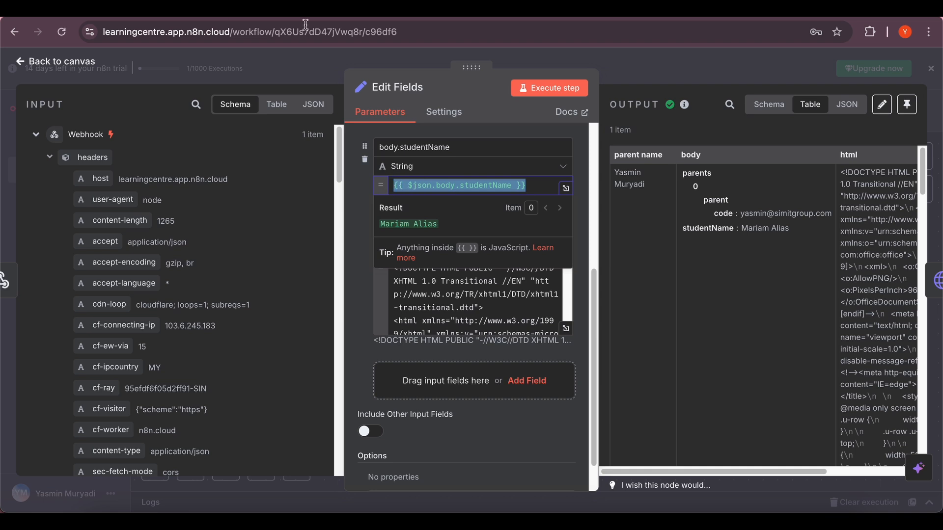
key(ctrl+c)
click(338, 17)
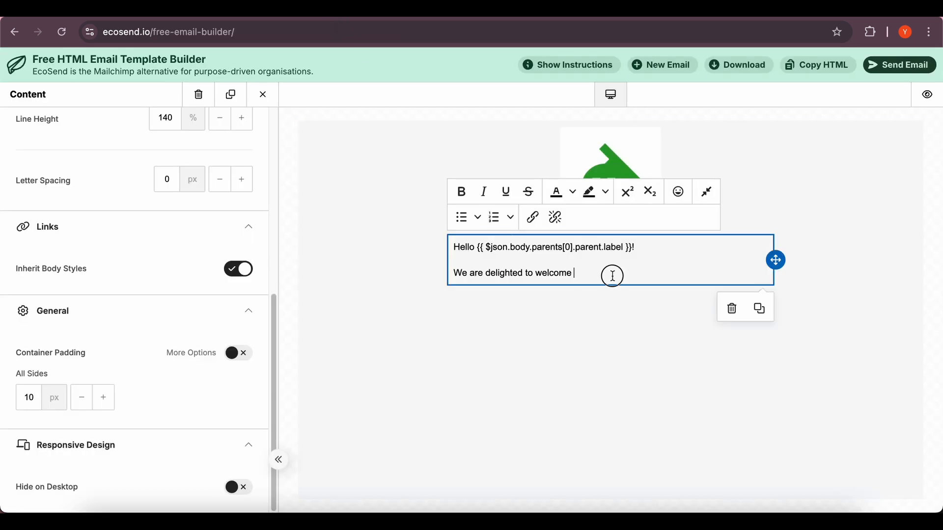
- Paste the studentName expression after 'welcome' and finish with 'to our Learning Centre!'
click(612, 275)
key(ctrl+v)
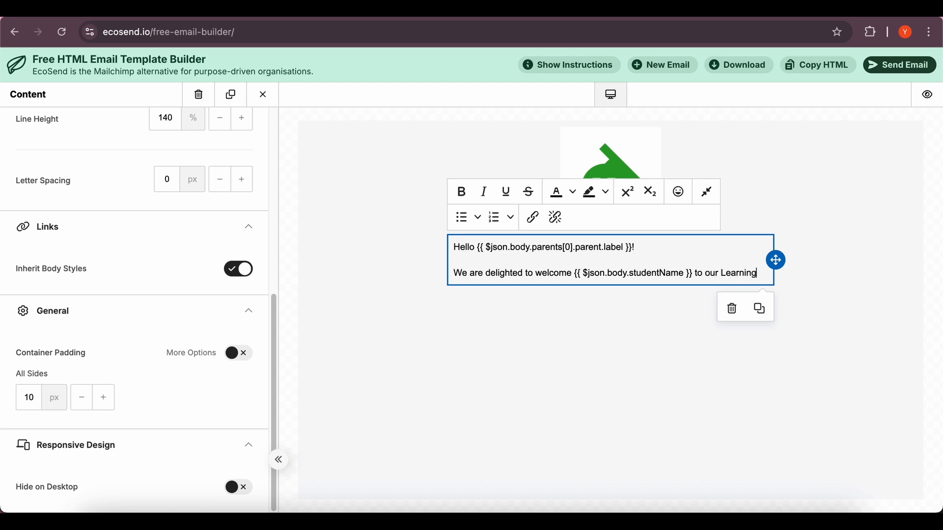
text(to our Learning Ce)
key(BackSpace)
text(entr)
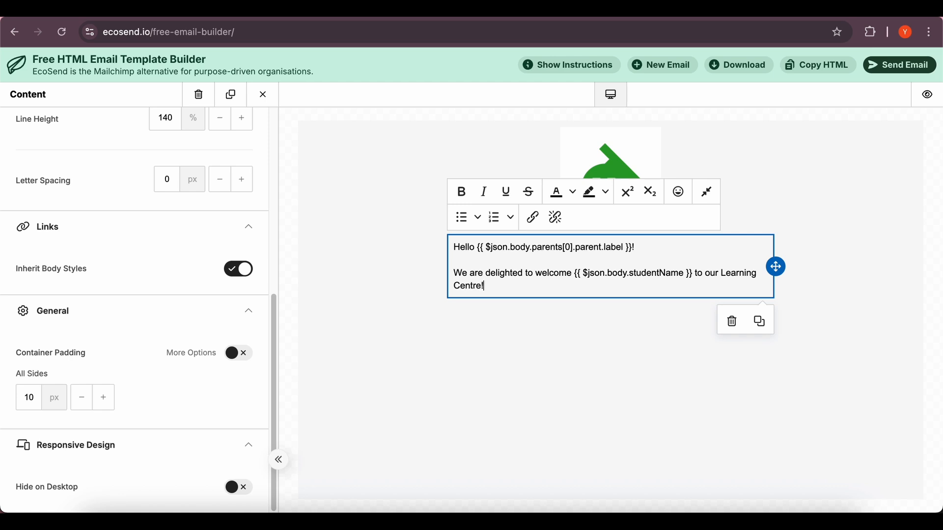
text(e!)
key(Return)
key(Return)
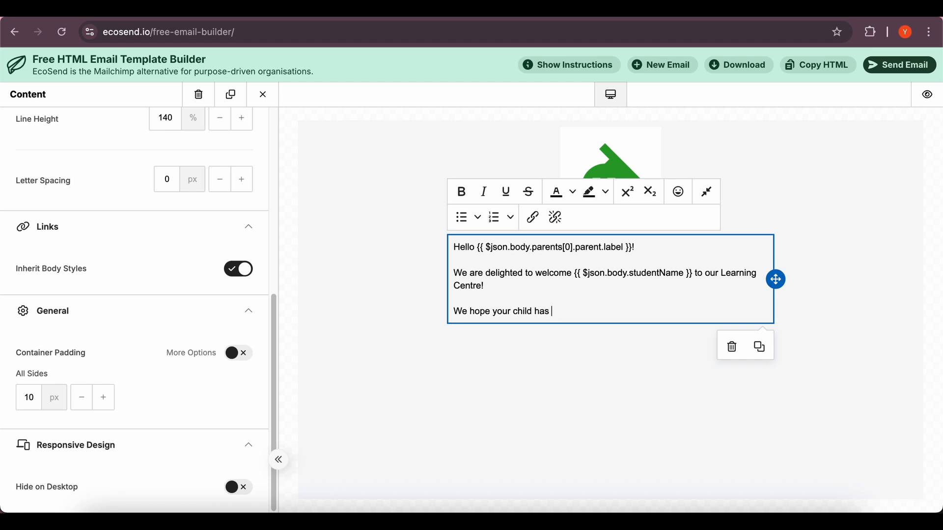
- Add the 'wonderful learning experience with us' and 'Feel free to contact us' paragraphs
text(nderful learning experience)
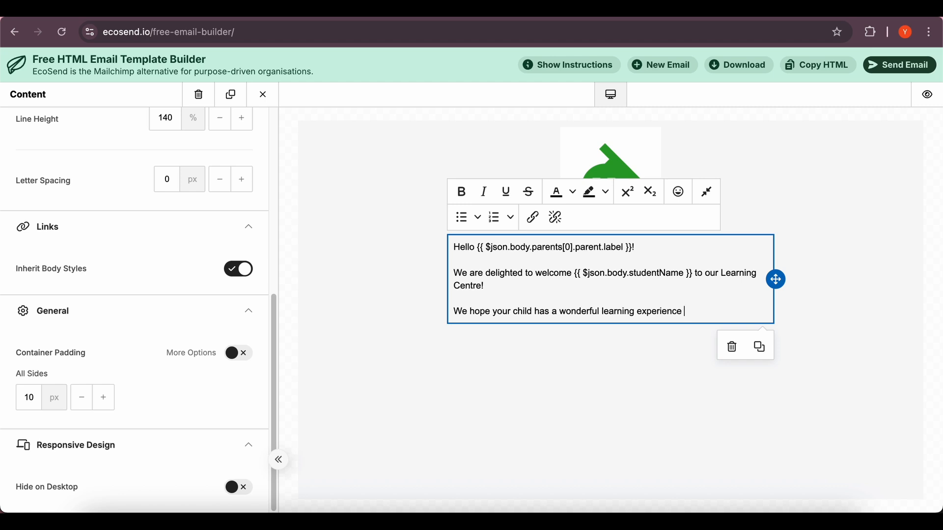
text( with us)
key(Return)
key(Return)
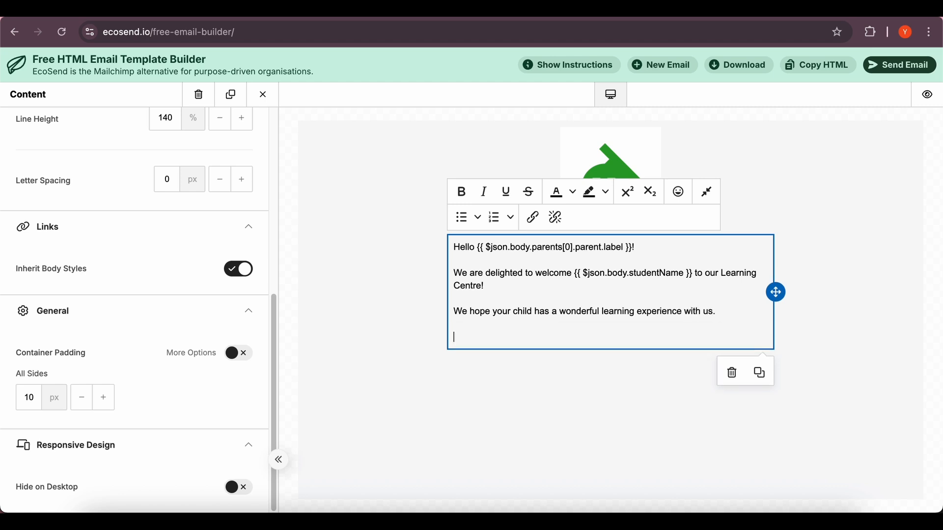
text(Feel free to contact us)
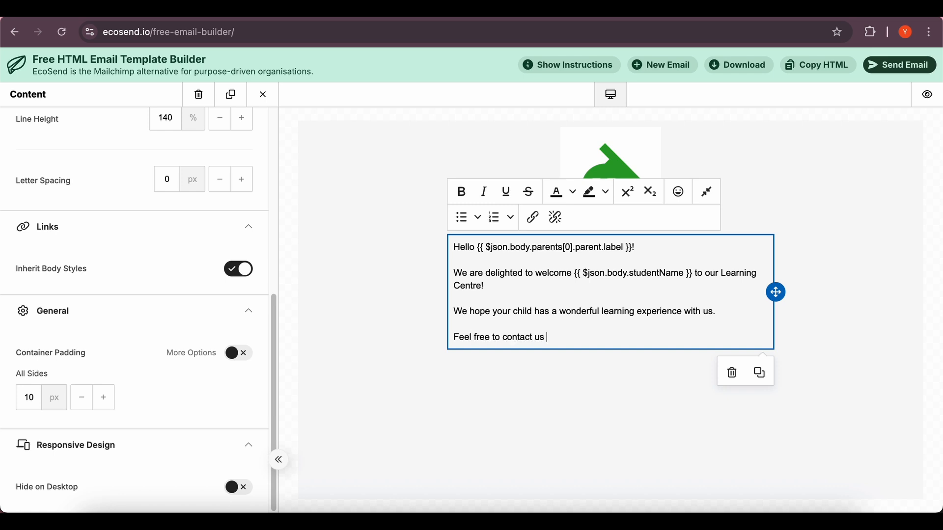
text( should you require any assistance or in)
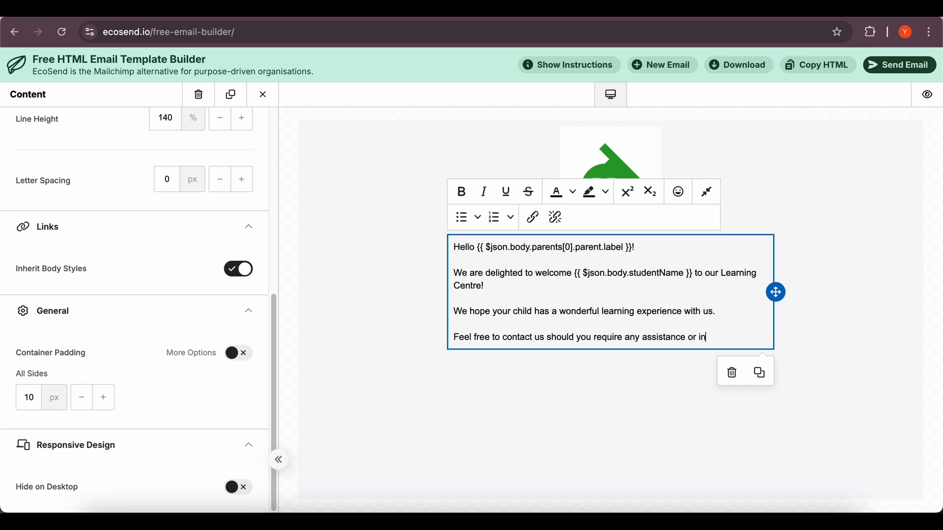
text(quiries.)
- Add the 'Best Regards,' sign-off with the sender's name and Learning Centre line
key(Return)
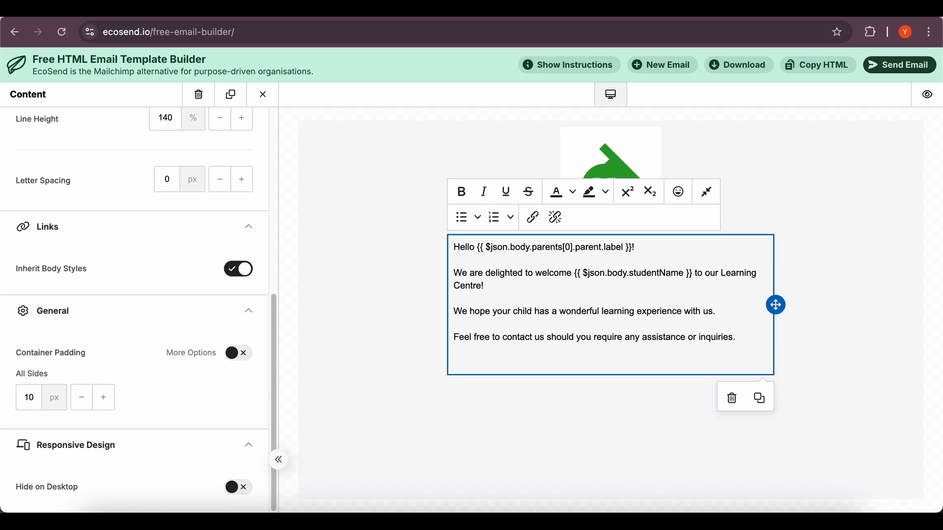
text(Best Regards,)
key(Return)
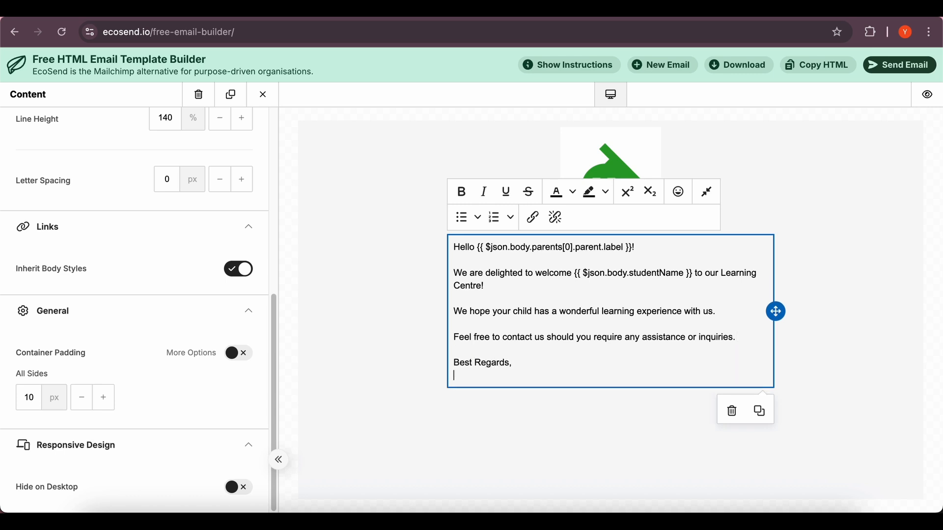
text(Yasmin)
key(Return)
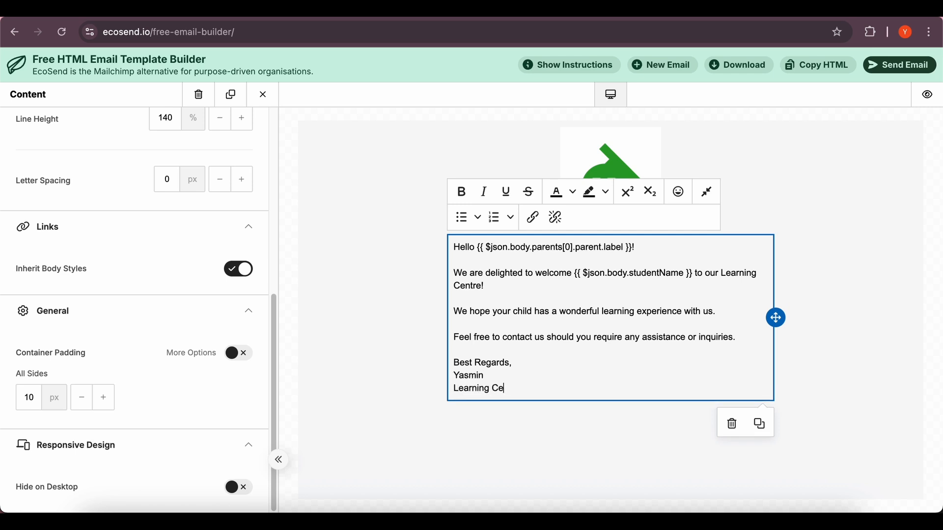
click(605, 404)
click(708, 265)
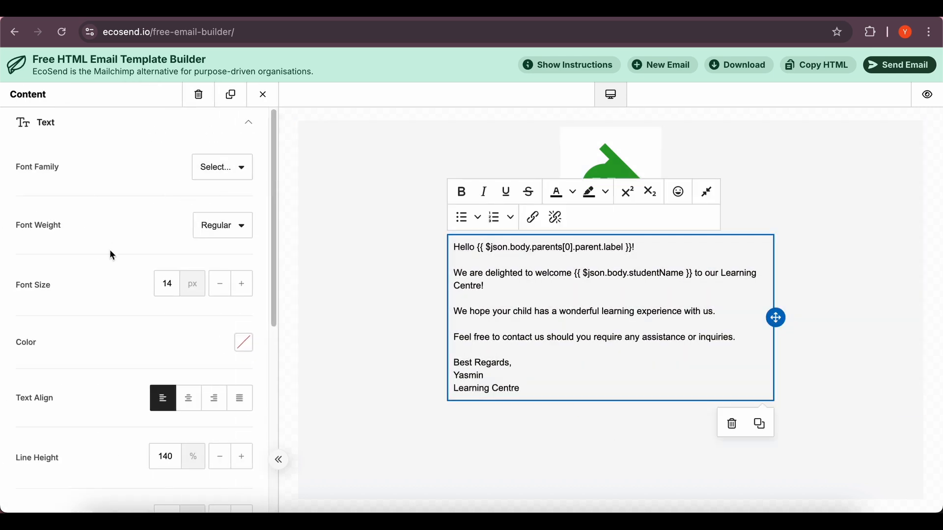
- Download the email design as JSON (email (4).json)
click(378, 363)
click(469, 487)
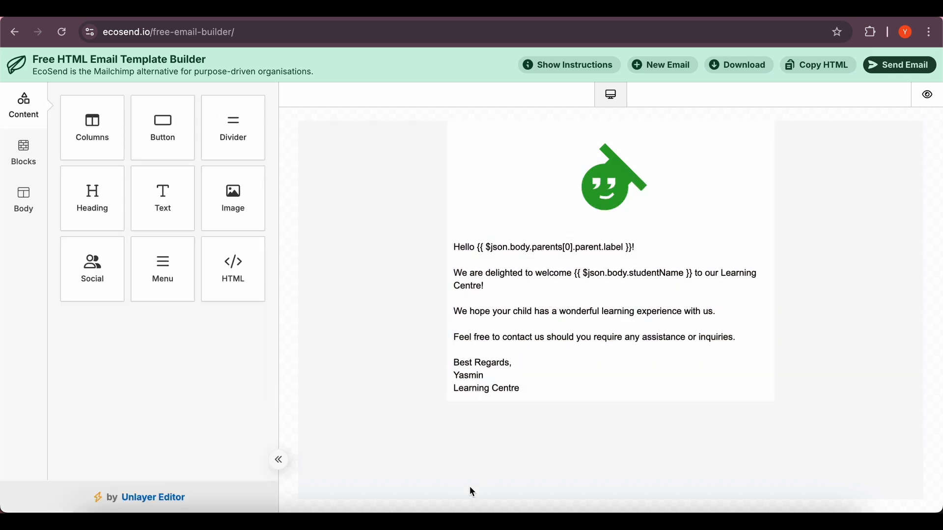
click(715, 66)
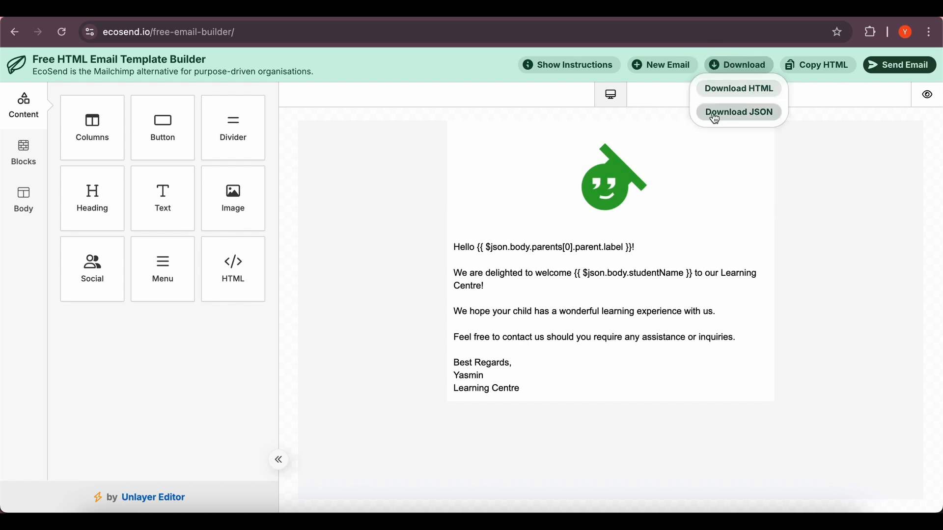
click(713, 114)
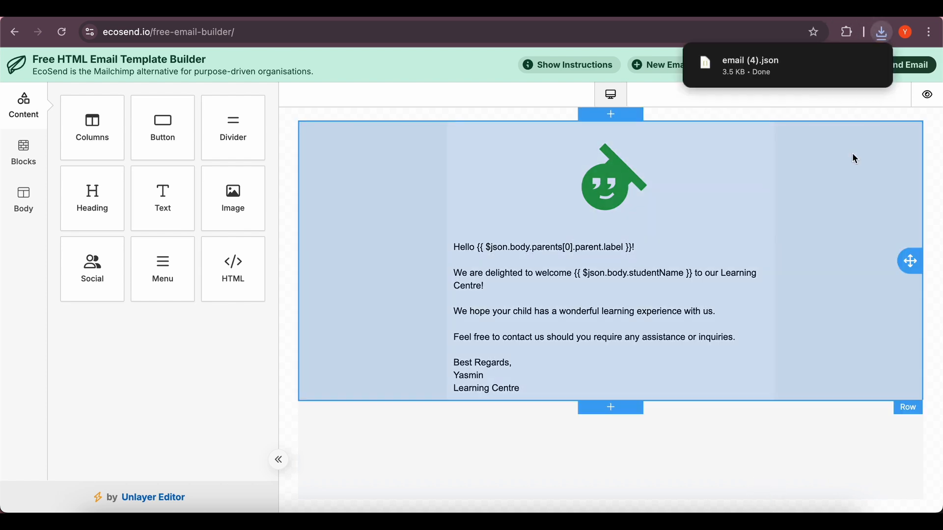
- Copy the email's HTML and reopen the Edit Fields node in n8n
click(851, 152)
click(846, 74)
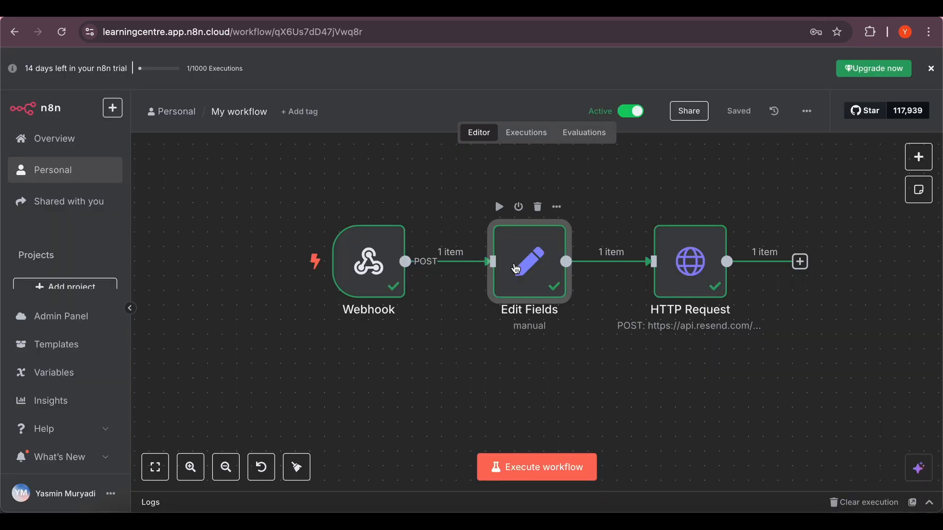
double_click(510, 282)
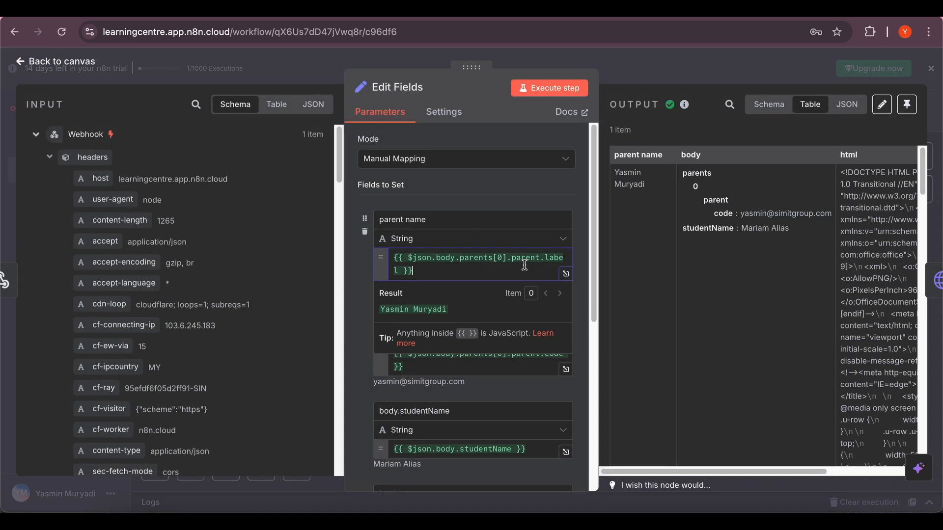
- Add a new field named 'html' to the Edit Fields node
click(369, 284)
scroll(369, 285, down, 6)
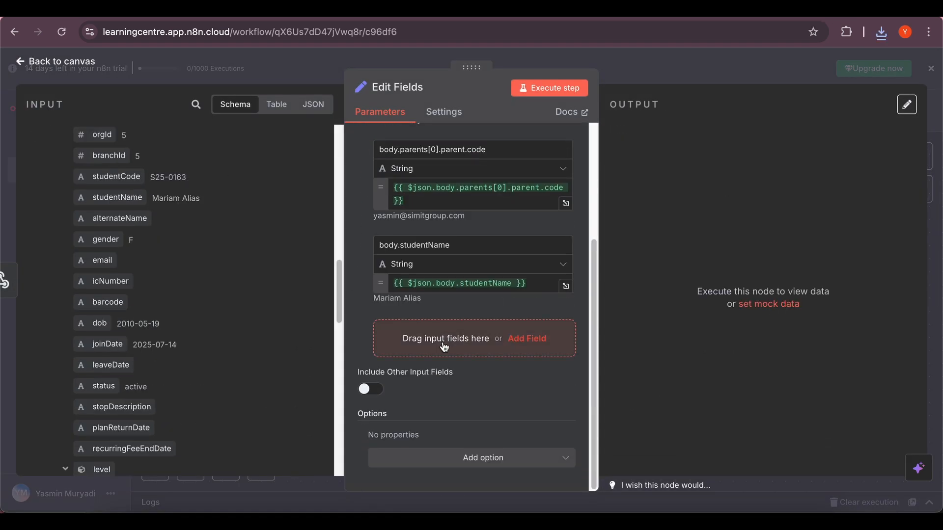
click(445, 347)
click(443, 327)
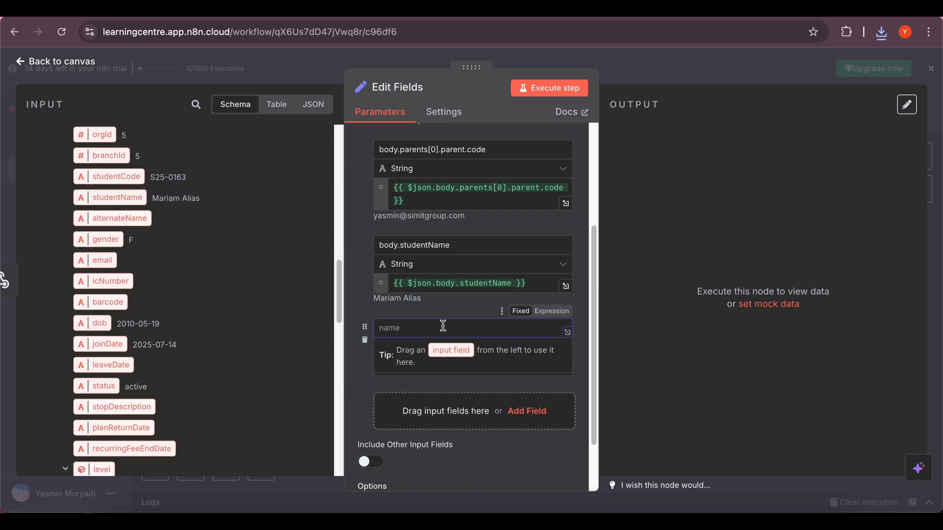
text(html)
click(447, 310)
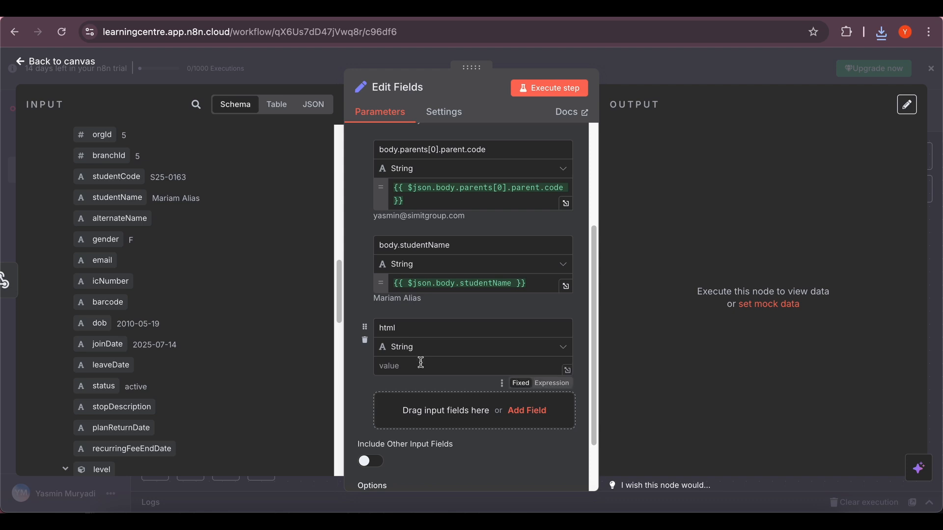
- Paste the email template HTML into the html value and execute the step
click(454, 366)
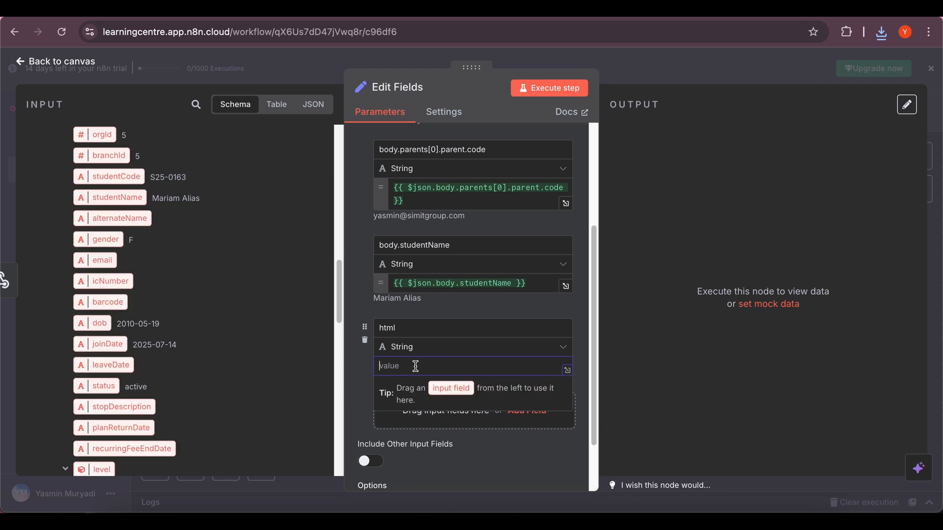
click(567, 373)
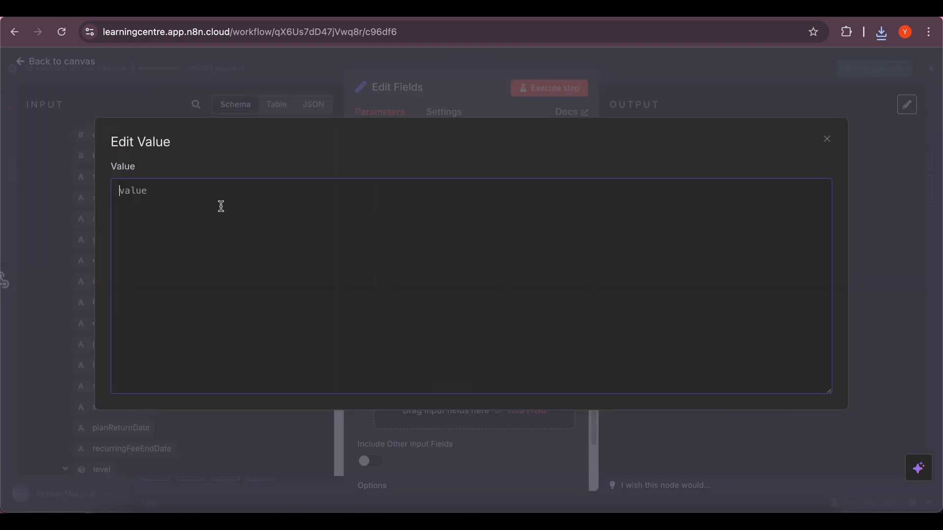
key(Escape)
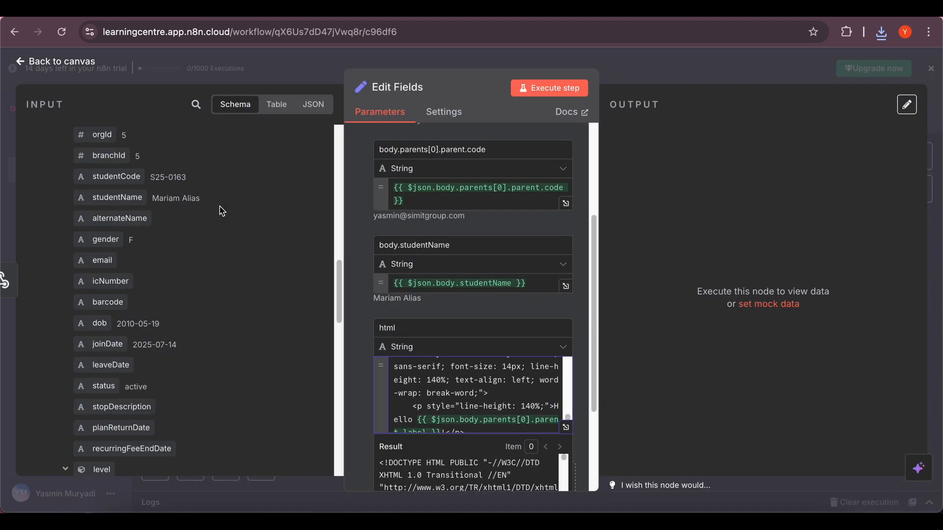
click(583, 348)
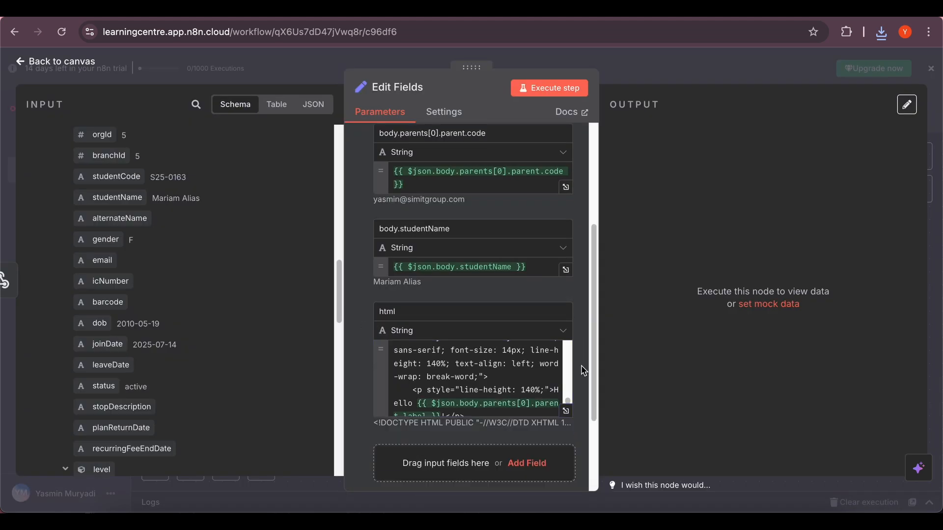
click(567, 412)
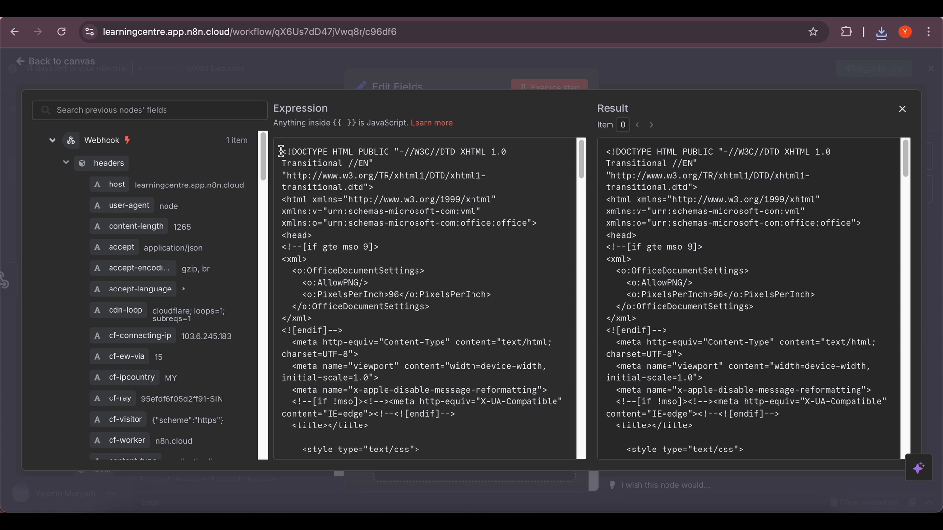
click(903, 111)
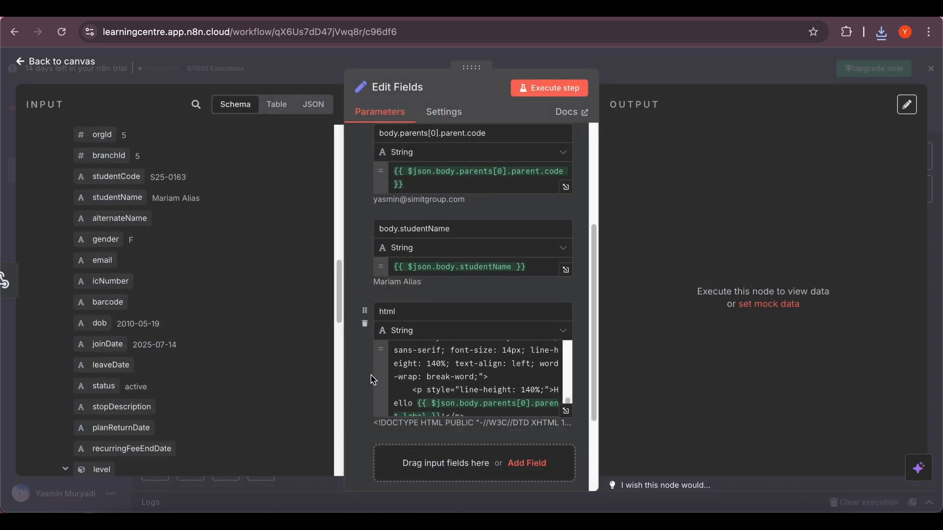
scroll(366, 383, down, 3)
scroll(362, 378, up, 5)
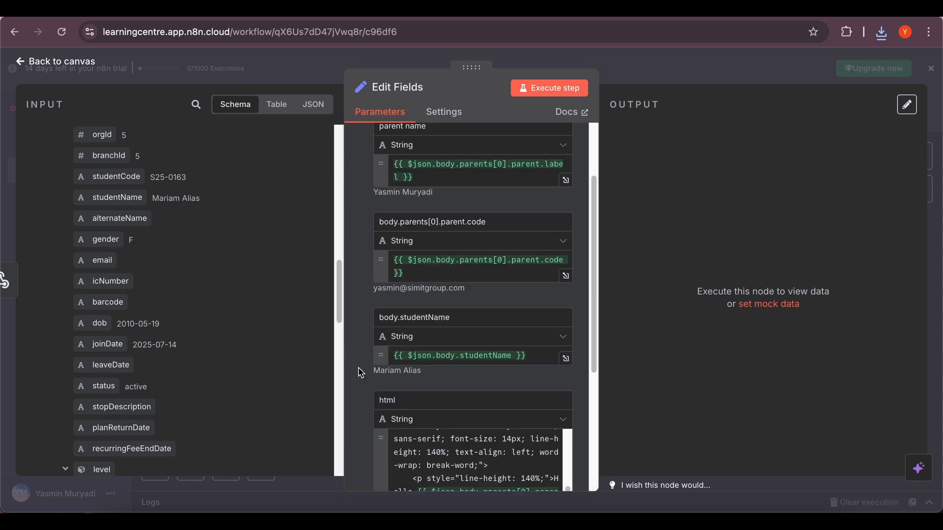
scroll(362, 373, up, 1)
click(573, 95)
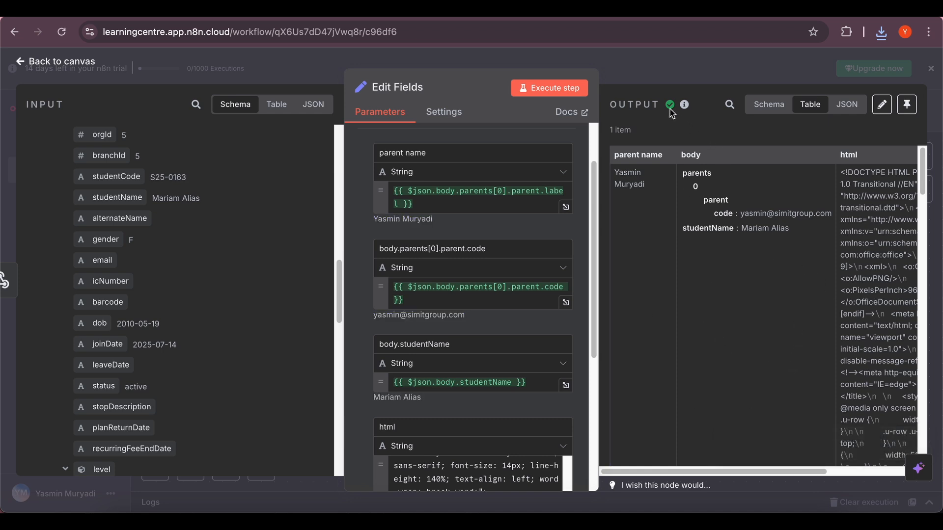
- Add an HTTP Request node after Edit Fields by searching 'http'
click(24, 68)
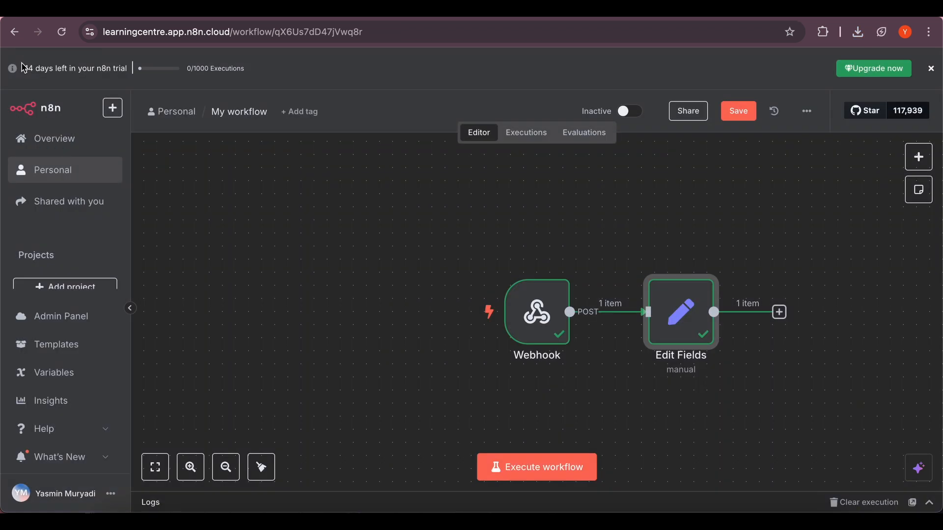
click(780, 312)
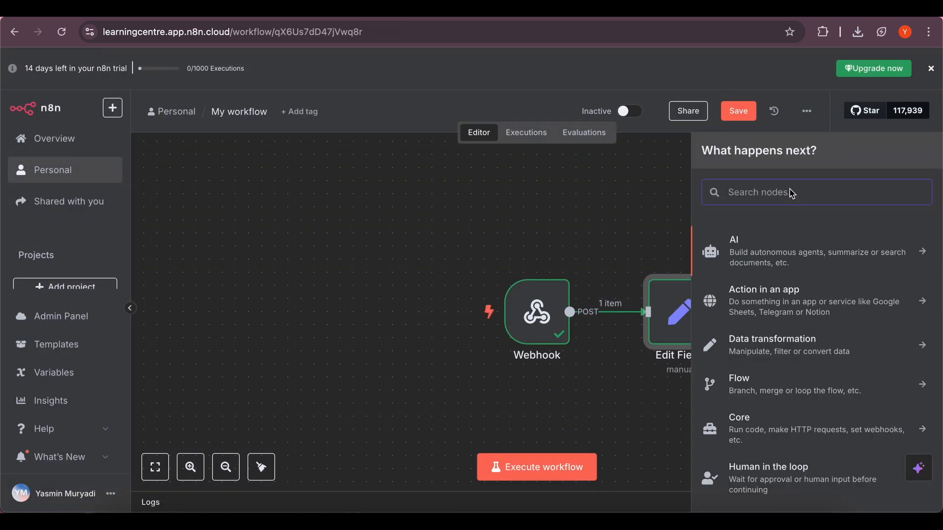
text(http)
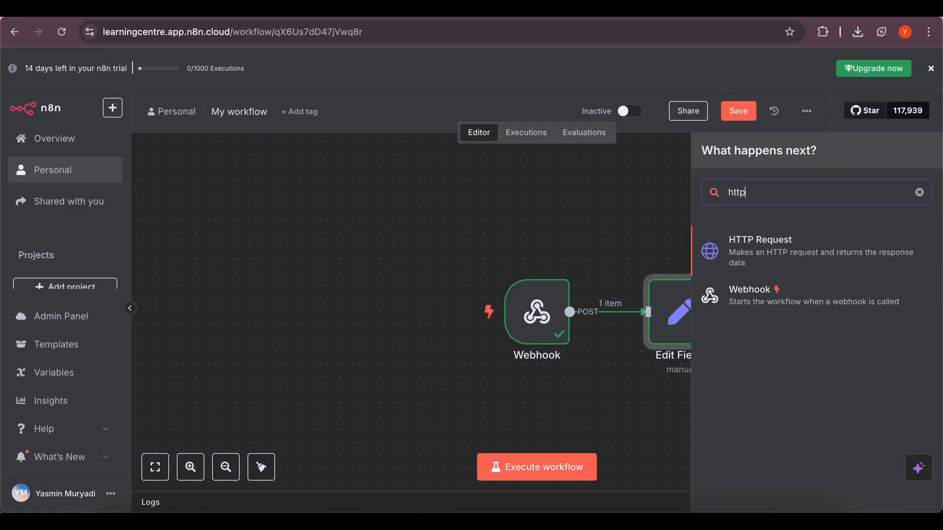
click(751, 248)
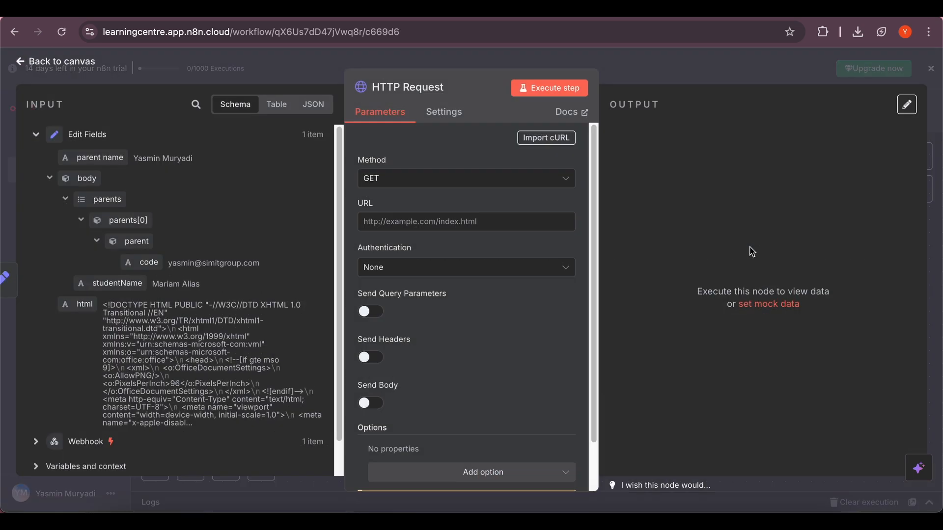
click(607, 10)
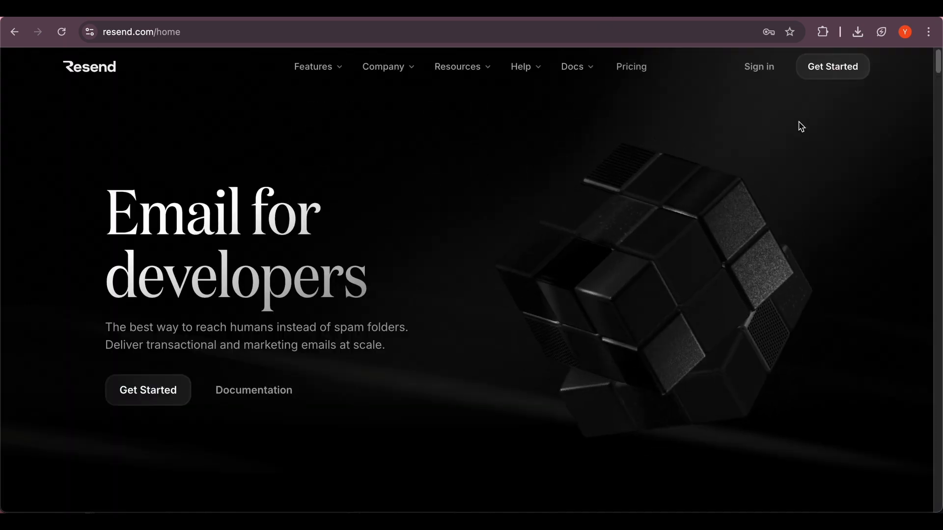
- Sign up for a Resend account with an email address and a browser-generated strong password
click(817, 78)
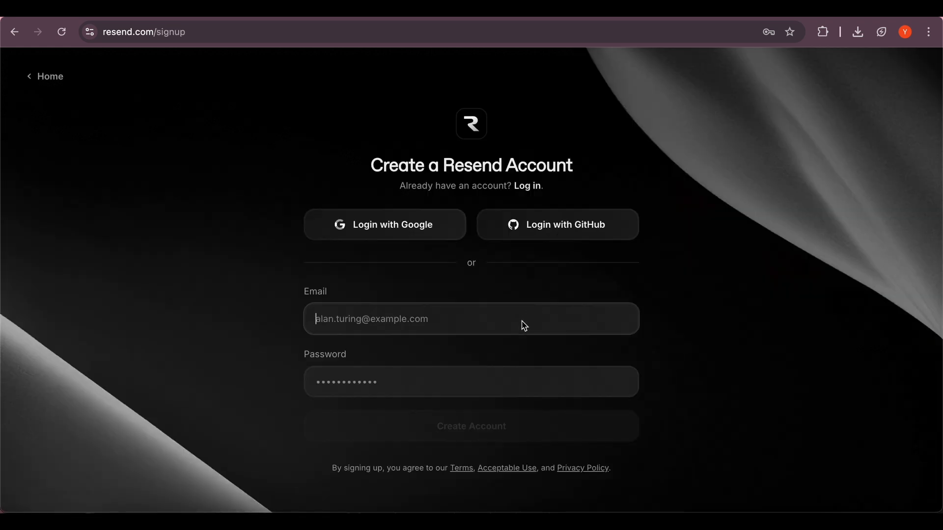
click(513, 325)
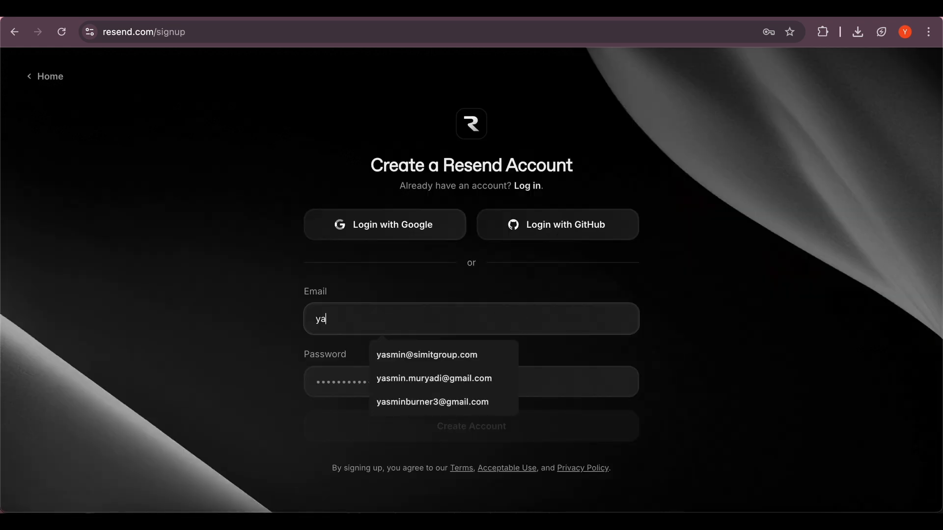
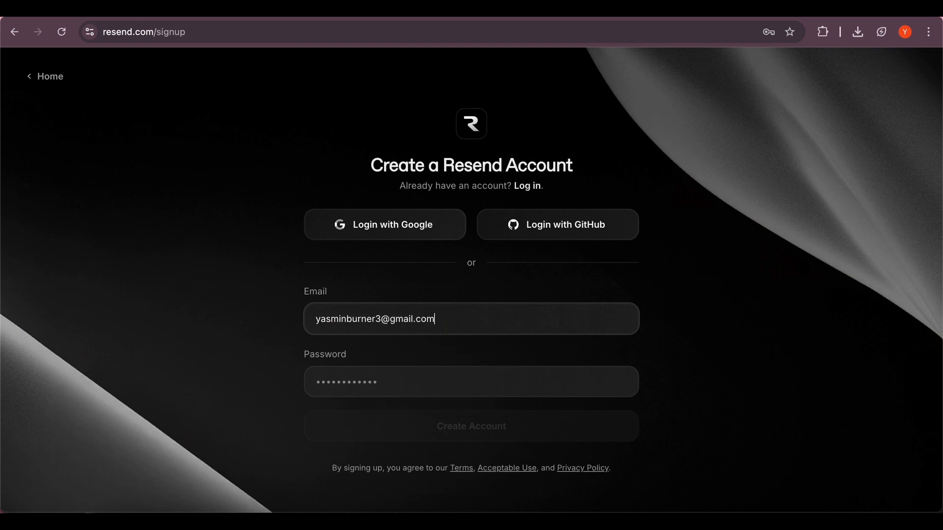
click(405, 386)
click(452, 451)
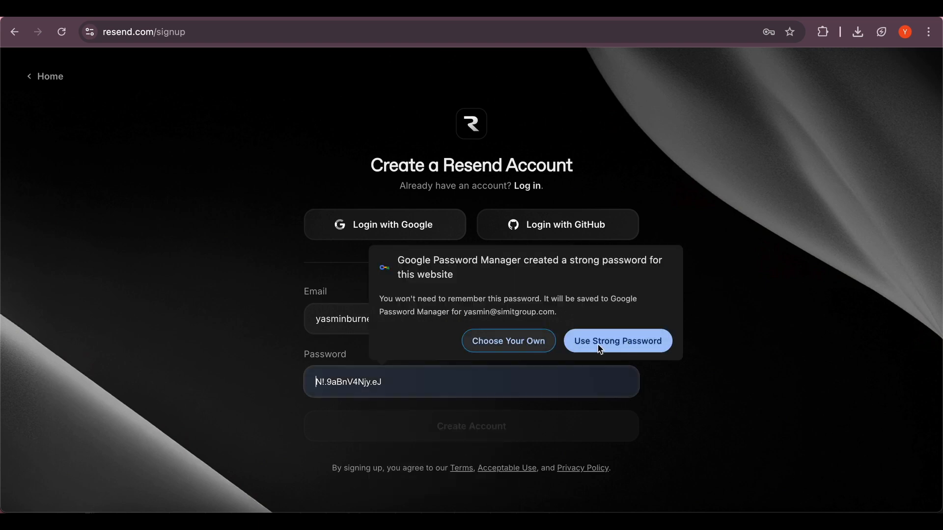
click(571, 345)
click(479, 442)
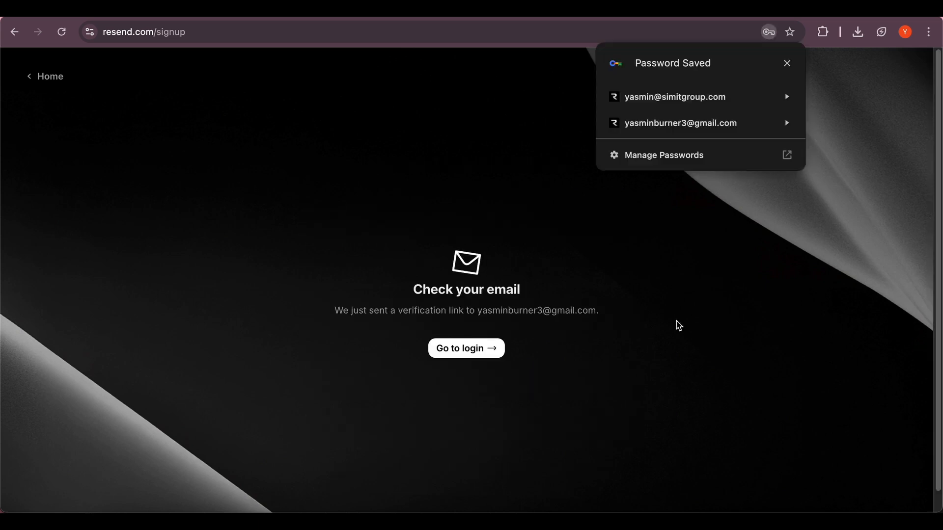
click(787, 66)
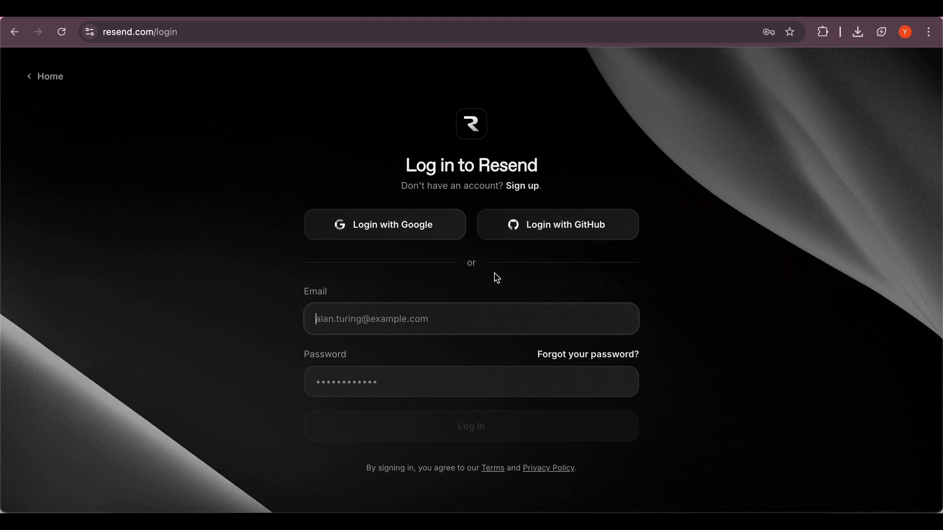
- Log in to Resend using the browser's saved email and password
click(468, 327)
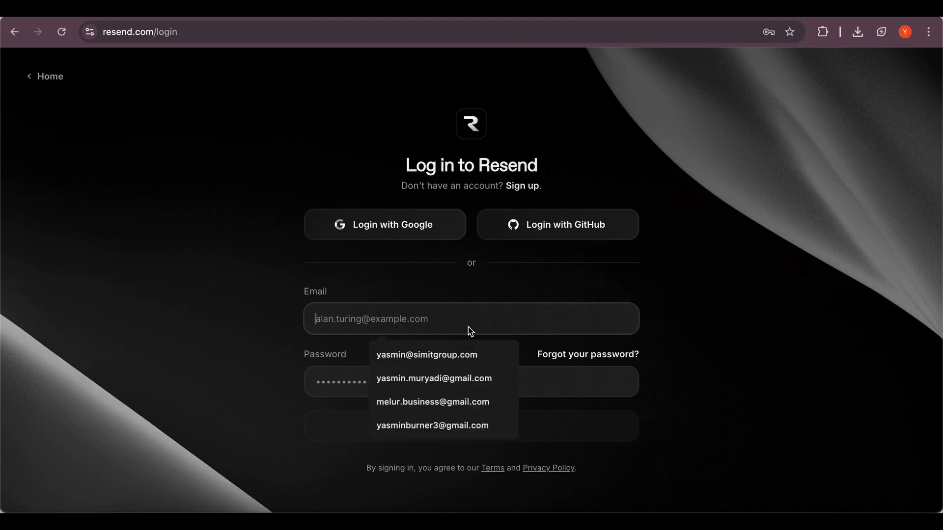
click(485, 427)
click(438, 389)
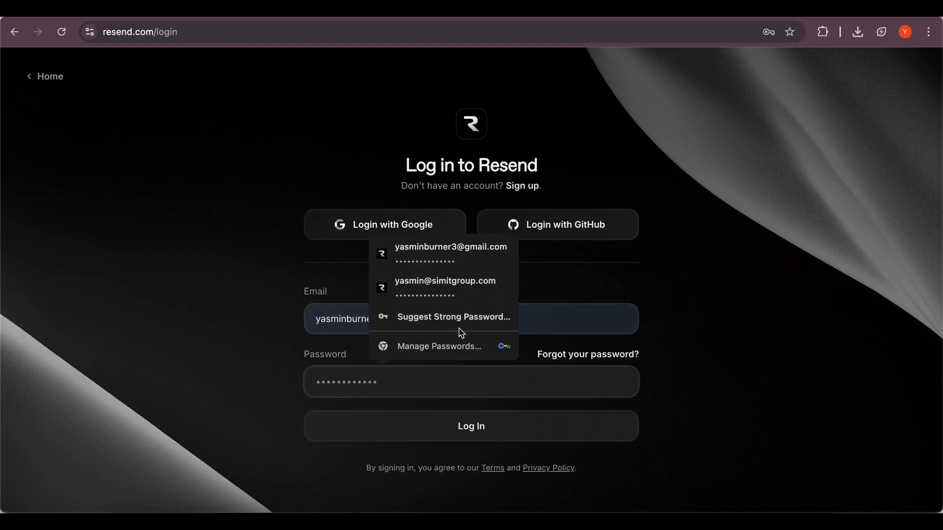
click(466, 268)
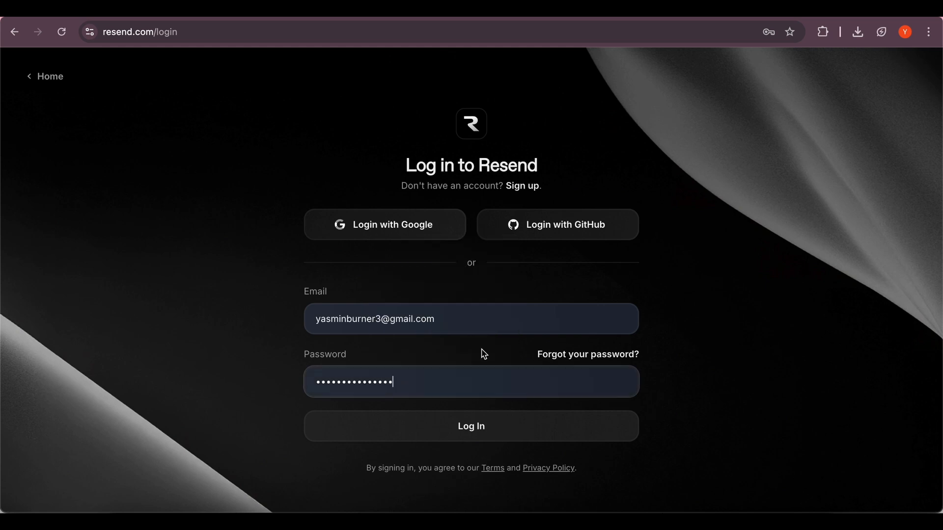
click(474, 436)
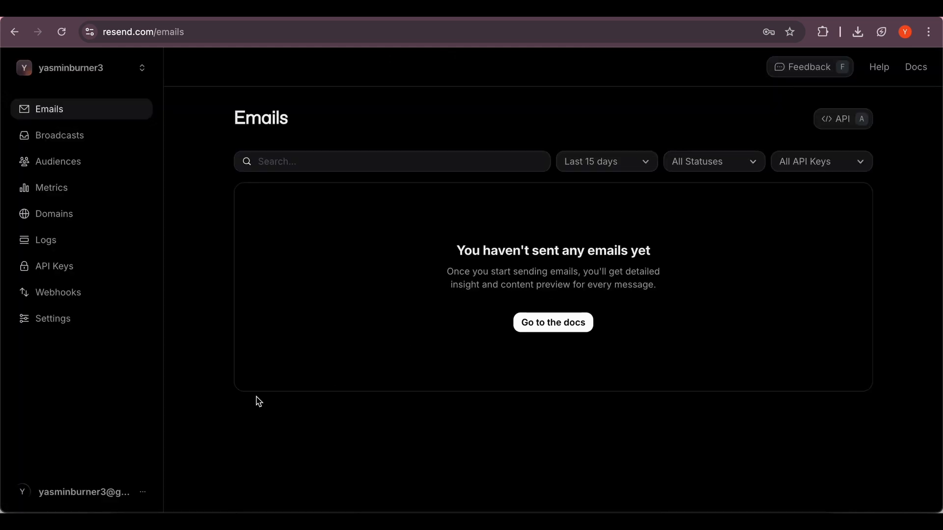
- Generate a new API key on Resend's onboarding page and copy it
click(123, 495)
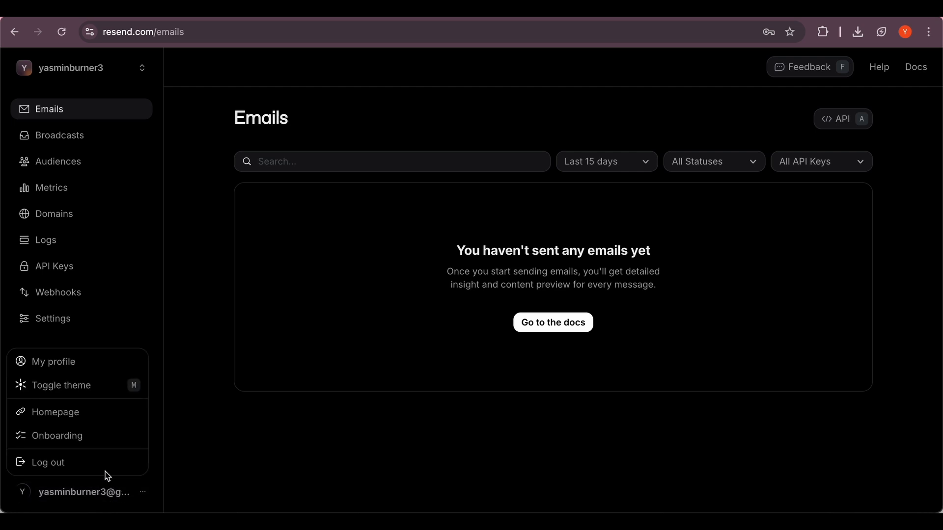
click(68, 435)
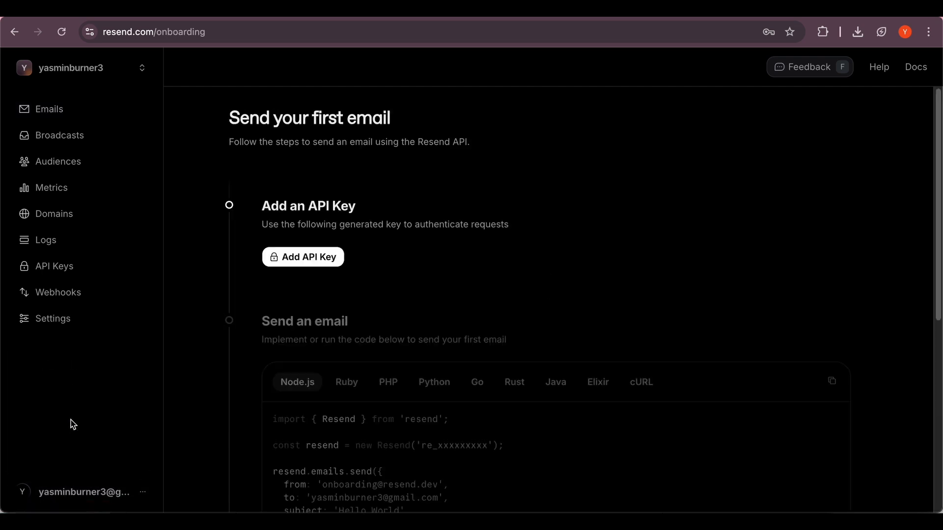
click(317, 258)
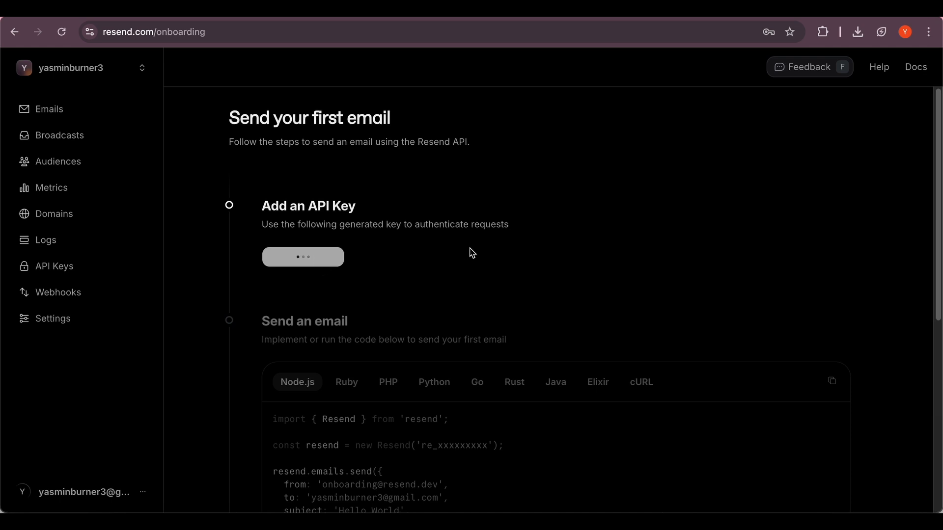
click(840, 257)
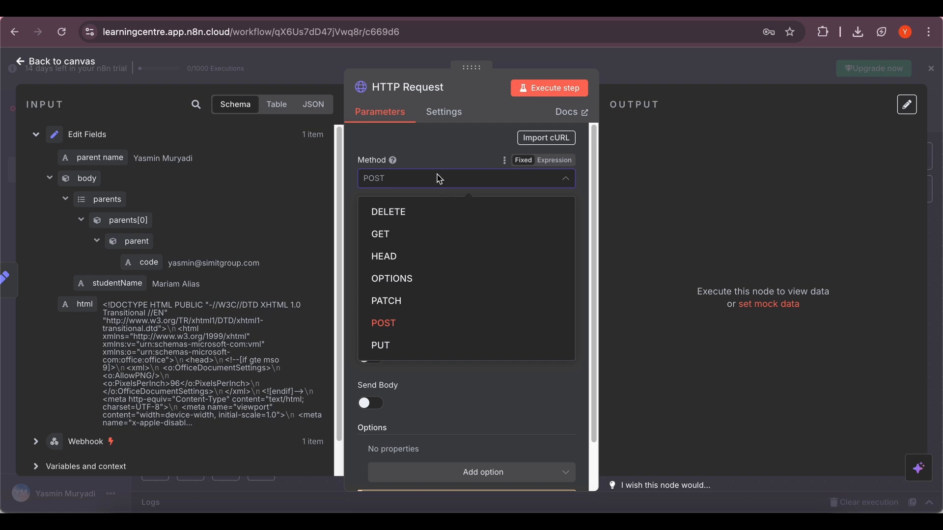
- Set the HTTP Request to POST with Generic Credential Type authentication using Bearer Auth
click(421, 324)
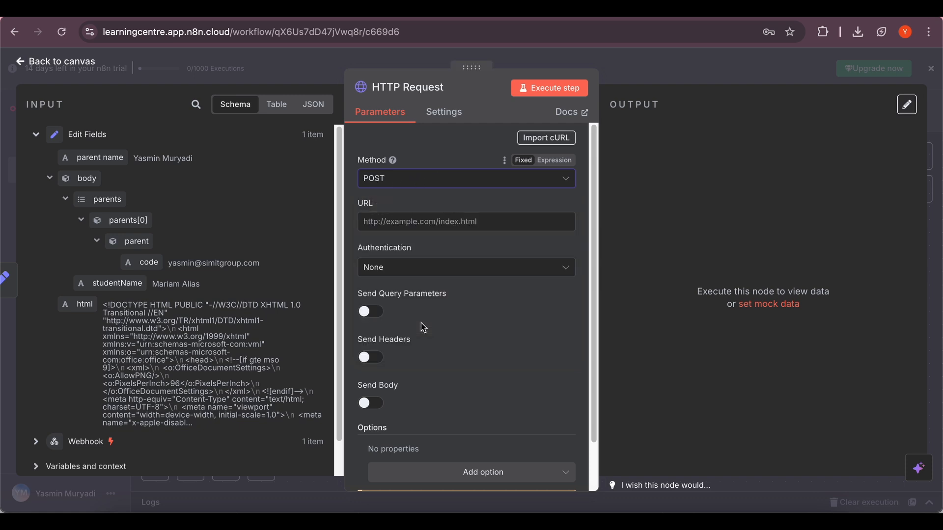
click(408, 273)
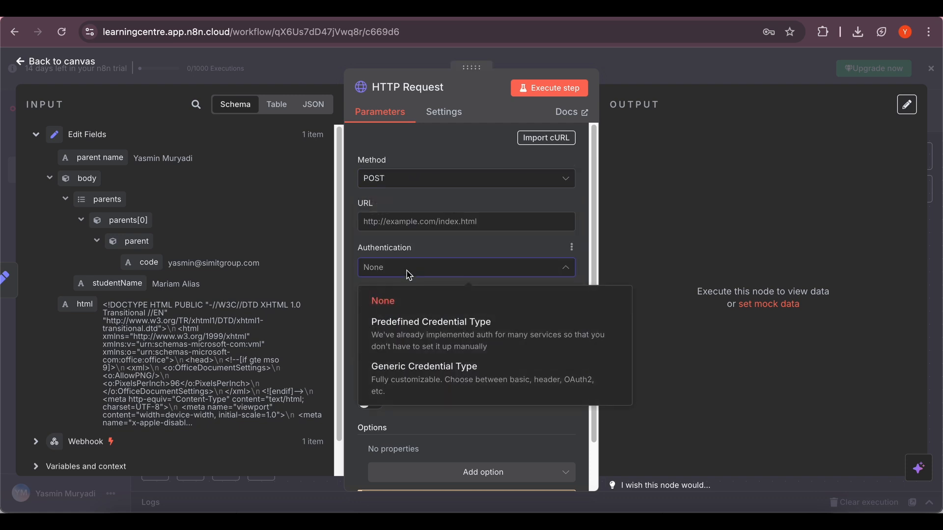
click(431, 371)
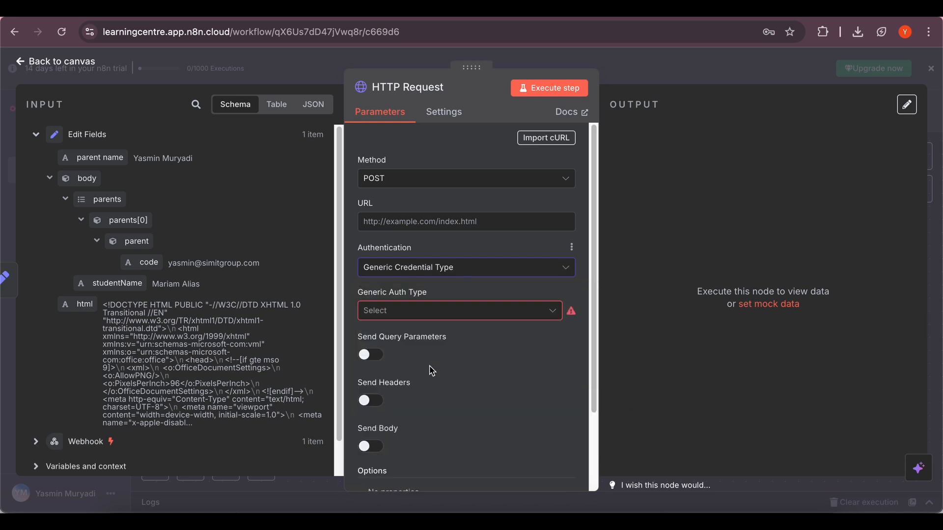
click(435, 315)
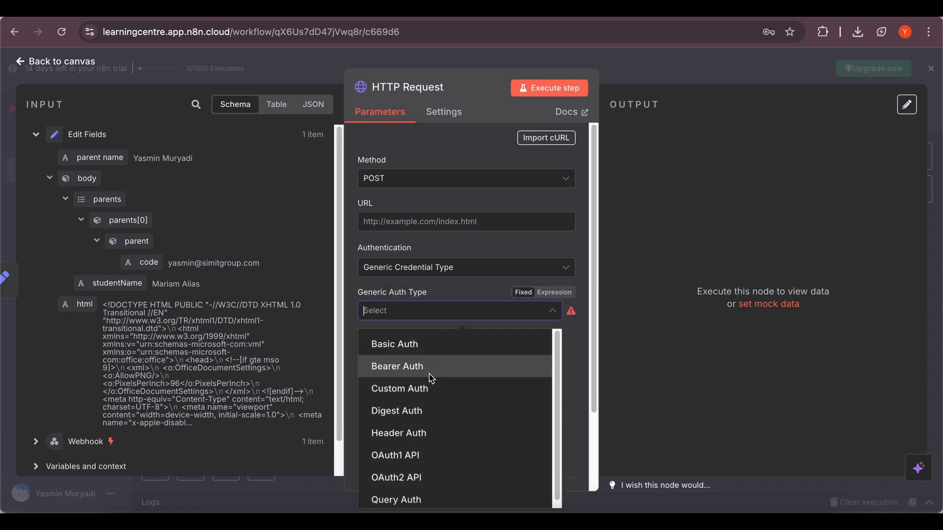
click(430, 376)
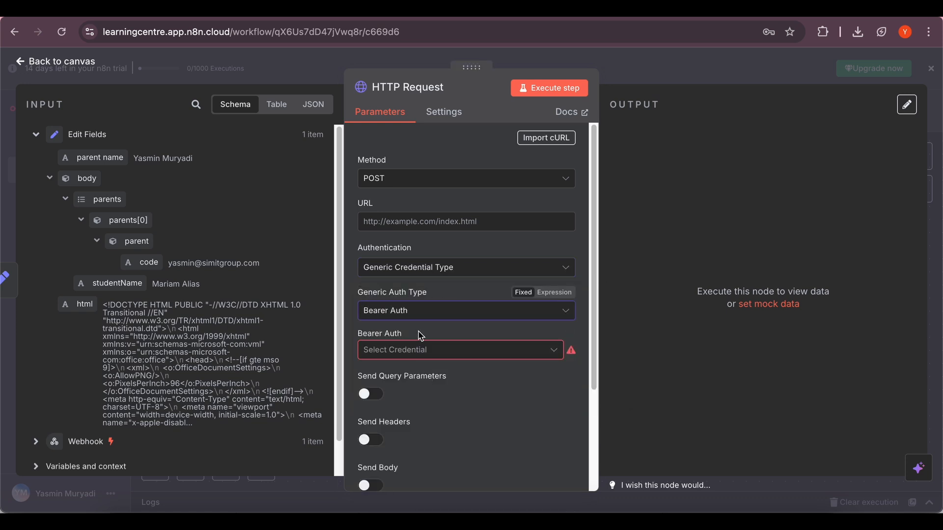
- Create a Bearer Auth credential named 'Resend API' holding the pasted API key, and save it
click(424, 350)
click(426, 382)
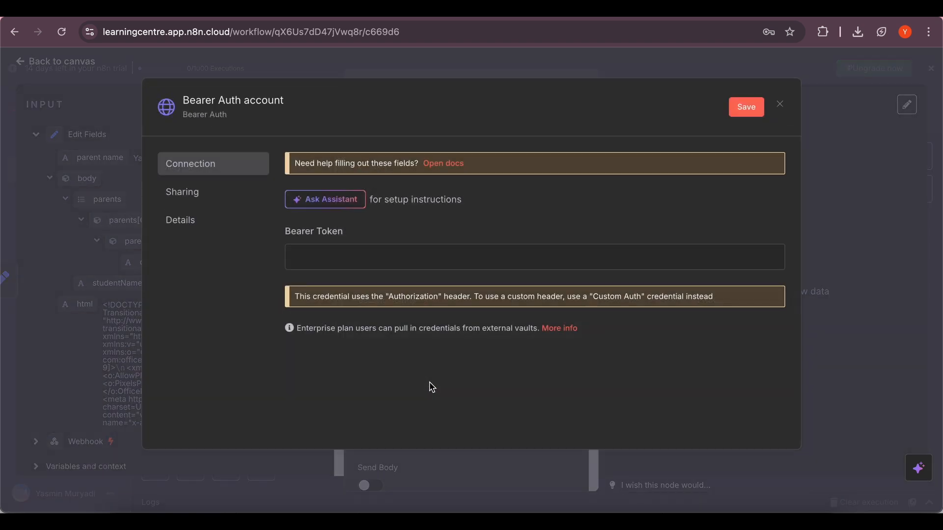
click(264, 100)
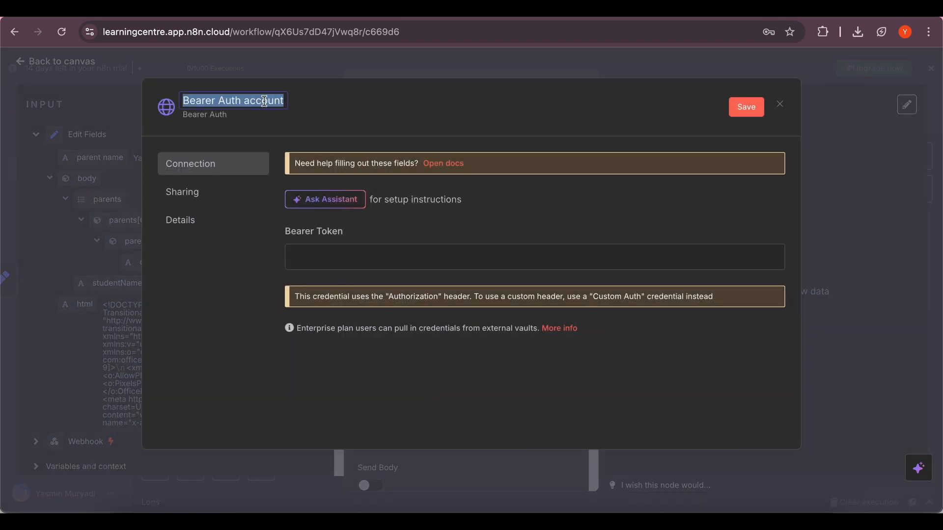
text(Resend API)
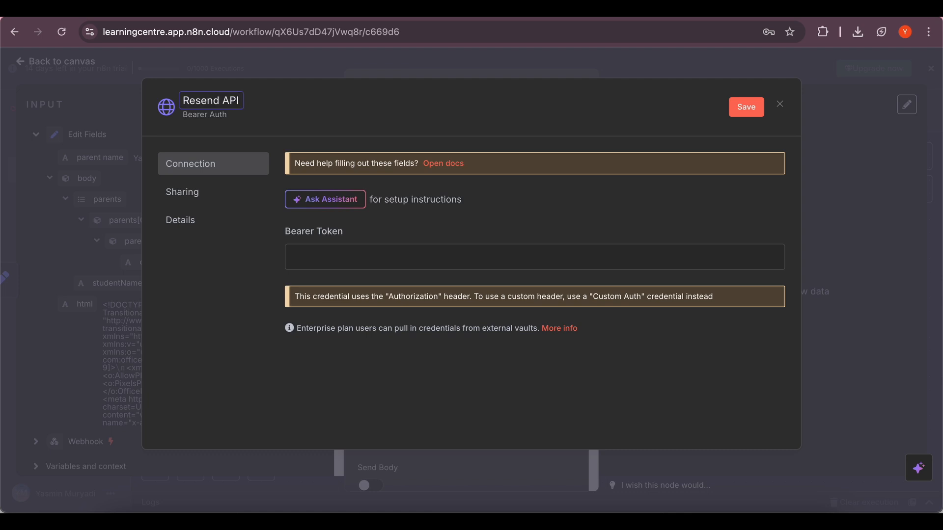
click(370, 264)
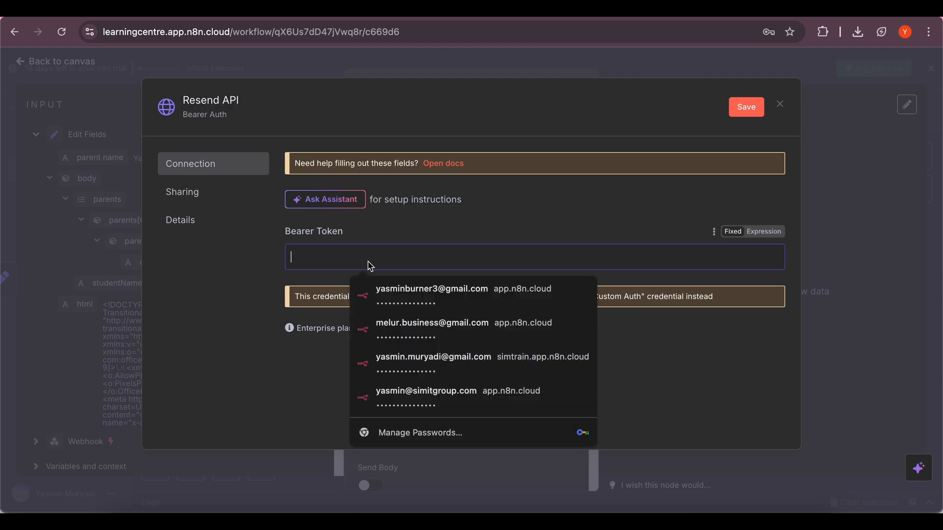
key(ctrl+v)
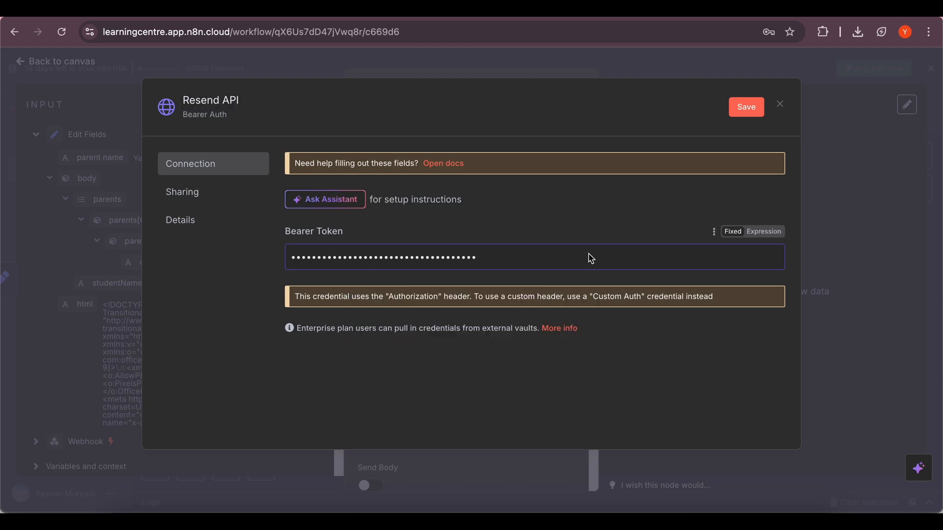
click(744, 109)
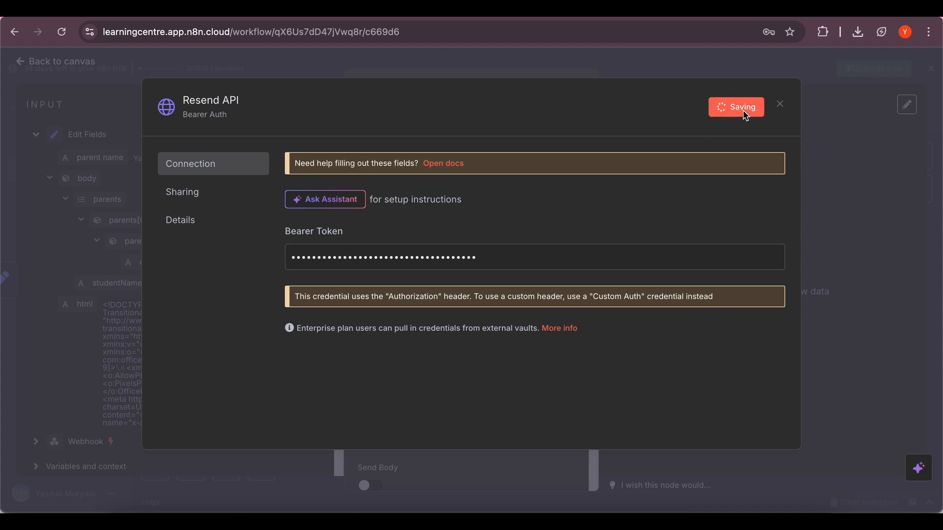
click(780, 104)
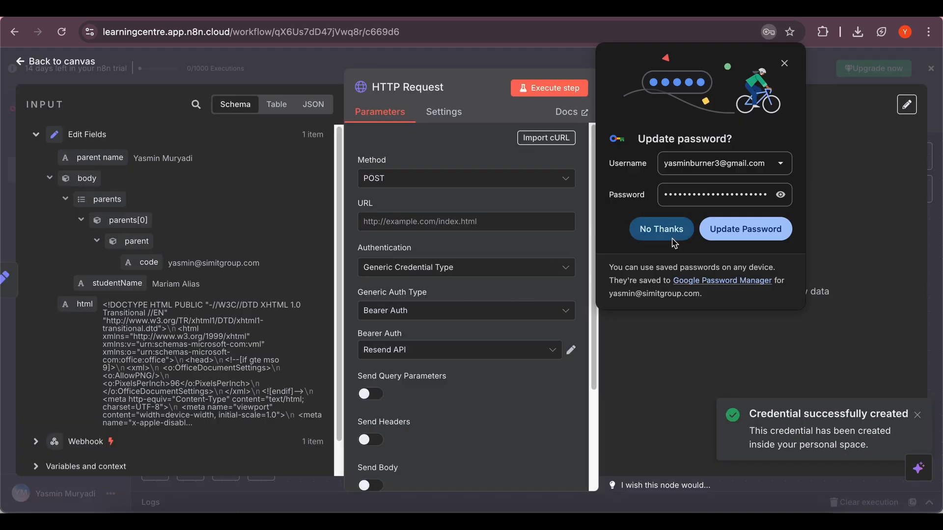
click(785, 64)
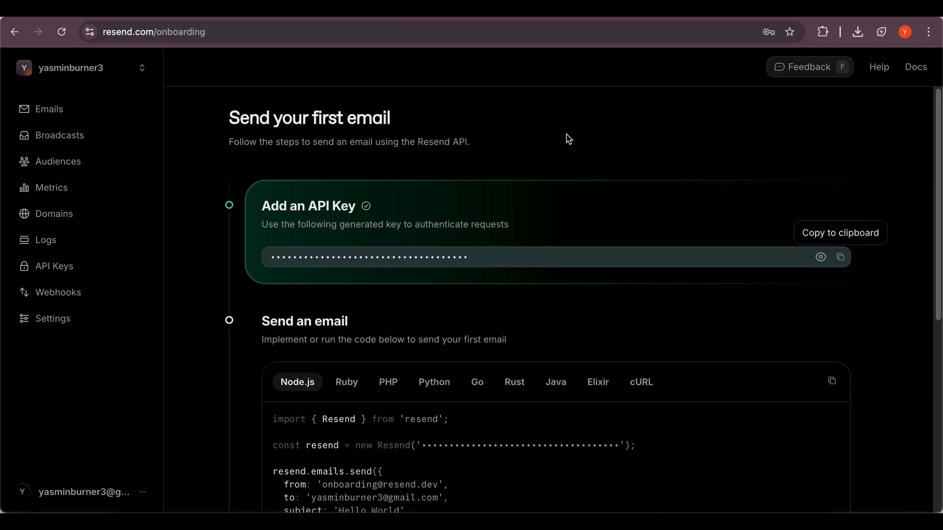
scroll(520, 341, down, 2)
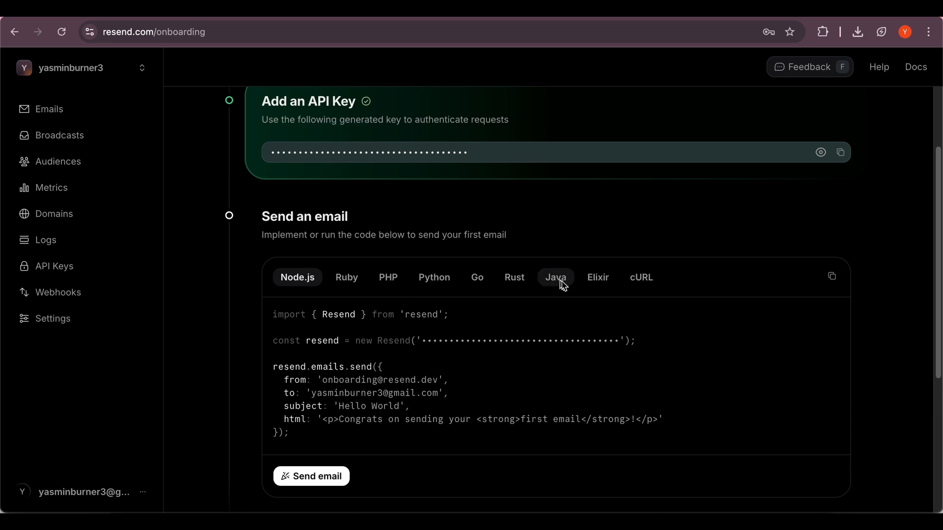
click(645, 286)
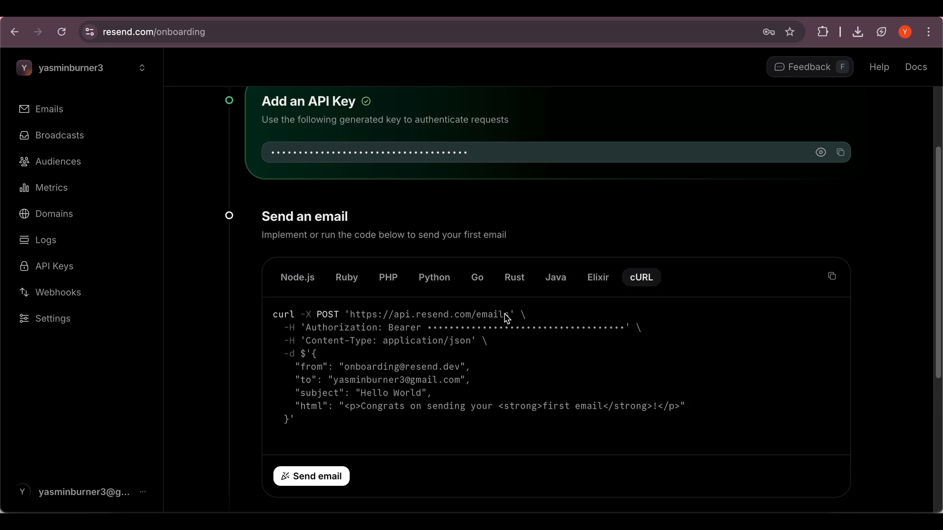
drag(511, 316, 350, 319)
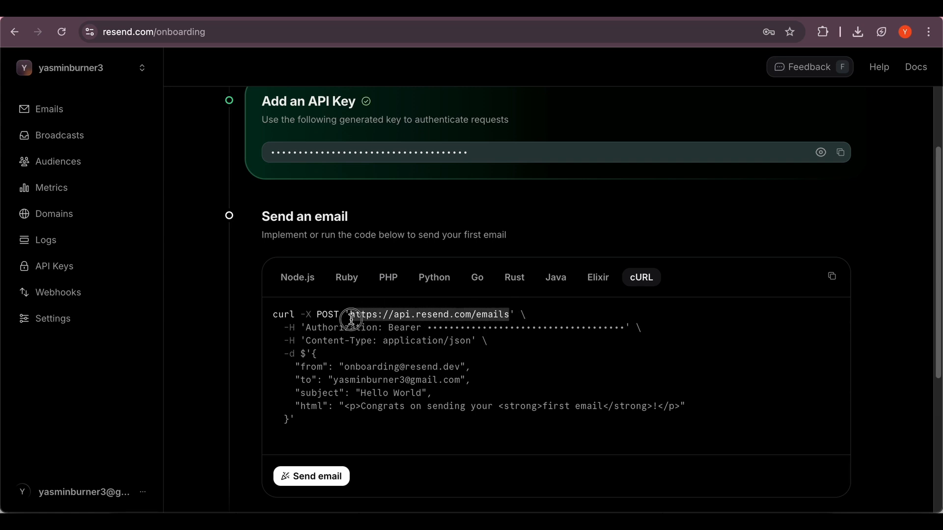
right_click(453, 316)
click(474, 346)
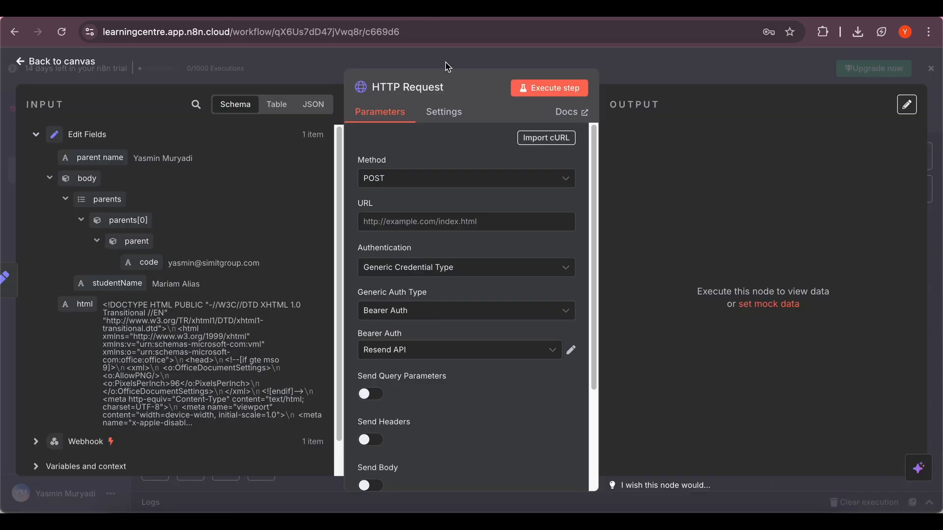
click(419, 225)
key(ctrl+v)
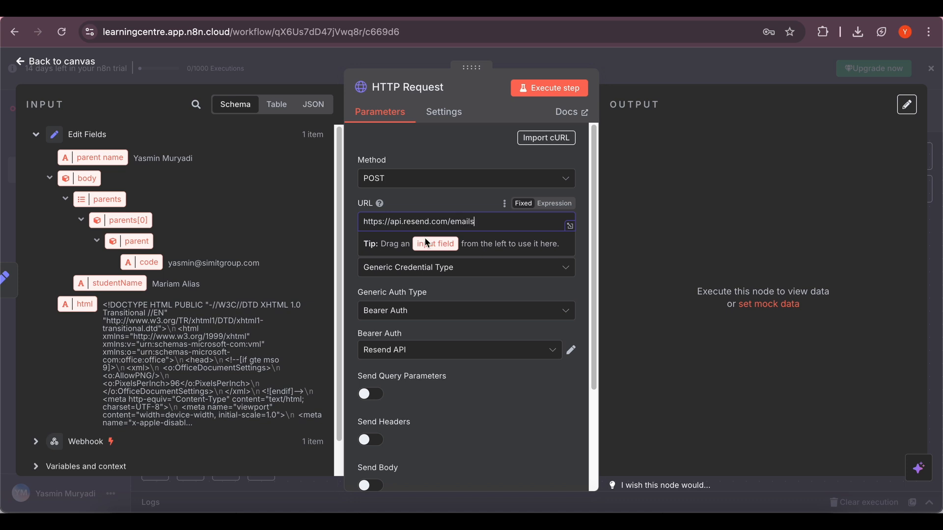
click(586, 296)
scroll(585, 296, down, 3)
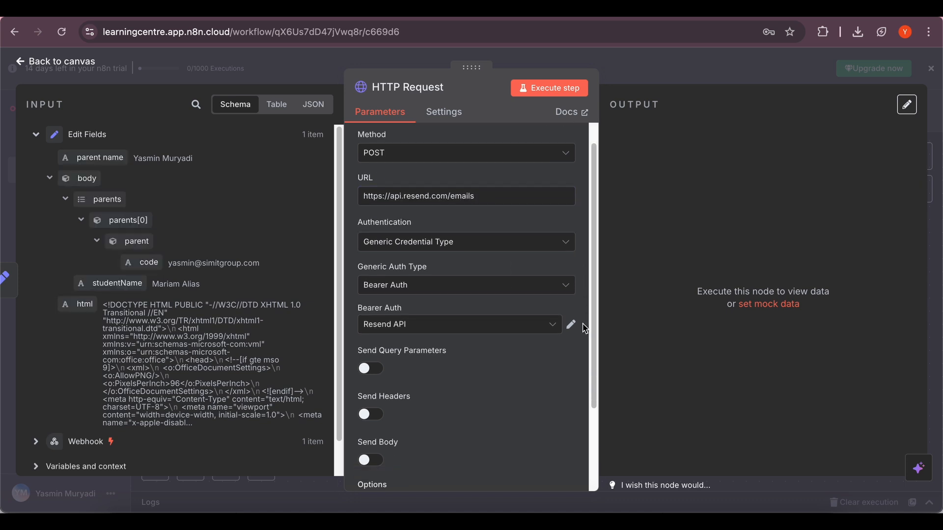
scroll(399, 420, up, 3)
scroll(399, 421, down, 2)
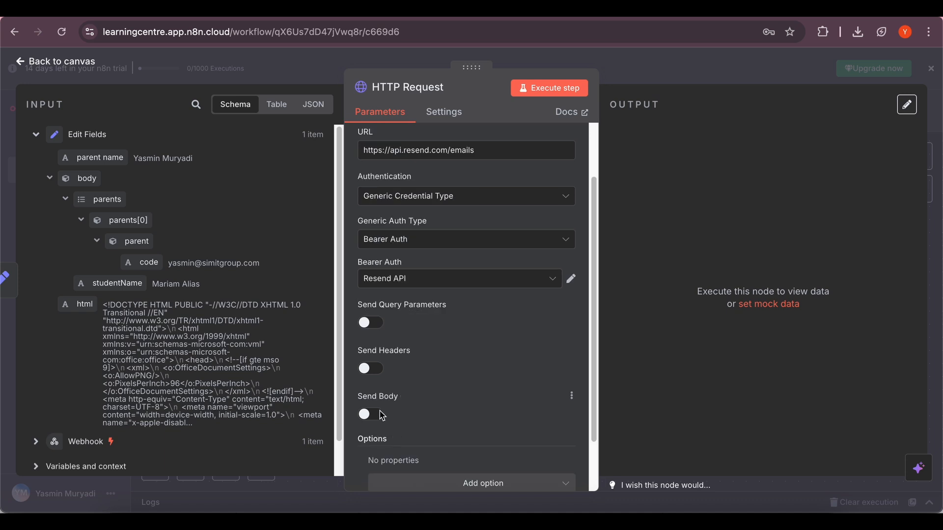
- Turn on Send Body as JSON using fields below, with a first parameter named 'from'
click(372, 416)
scroll(454, 385, down, 5)
scroll(454, 384, down, 1)
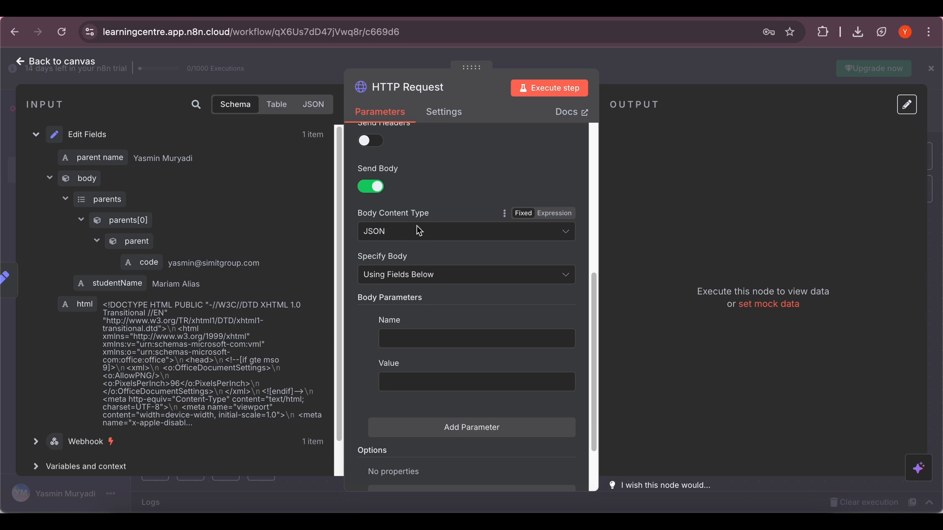
click(418, 283)
click(419, 304)
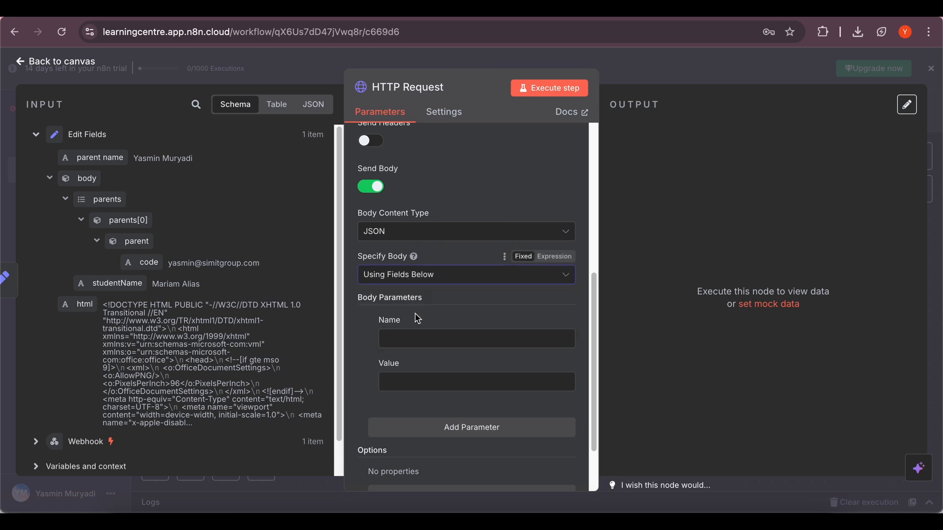
scroll(465, 252, down, 2)
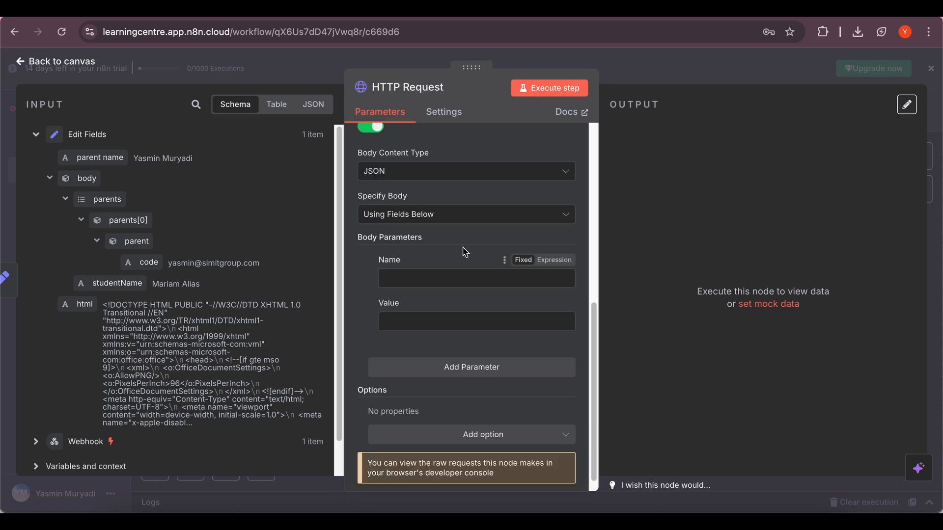
click(436, 287)
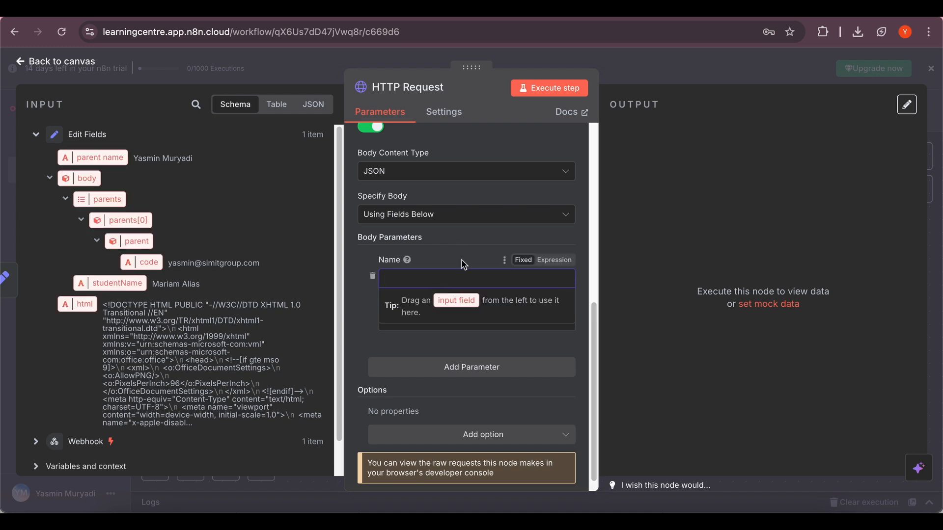
click(454, 262)
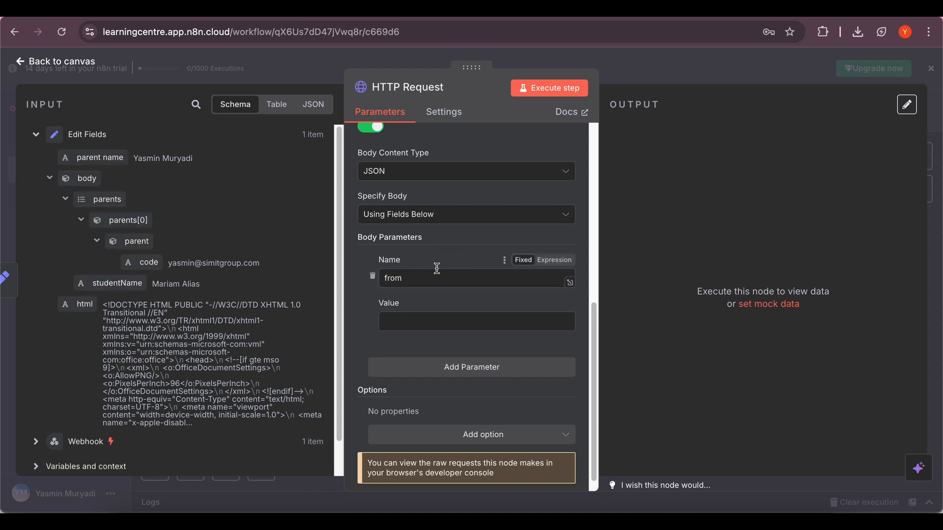
click(426, 326)
click(610, 13)
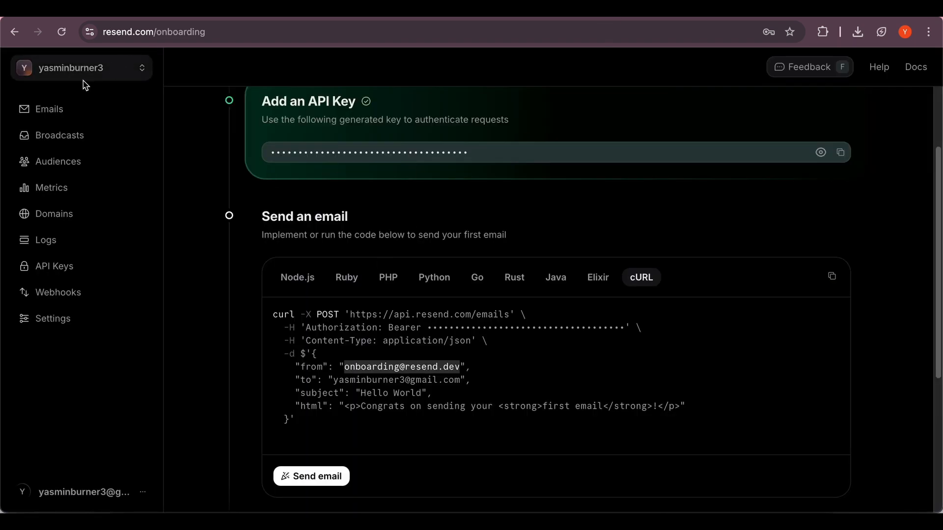
click(365, 372)
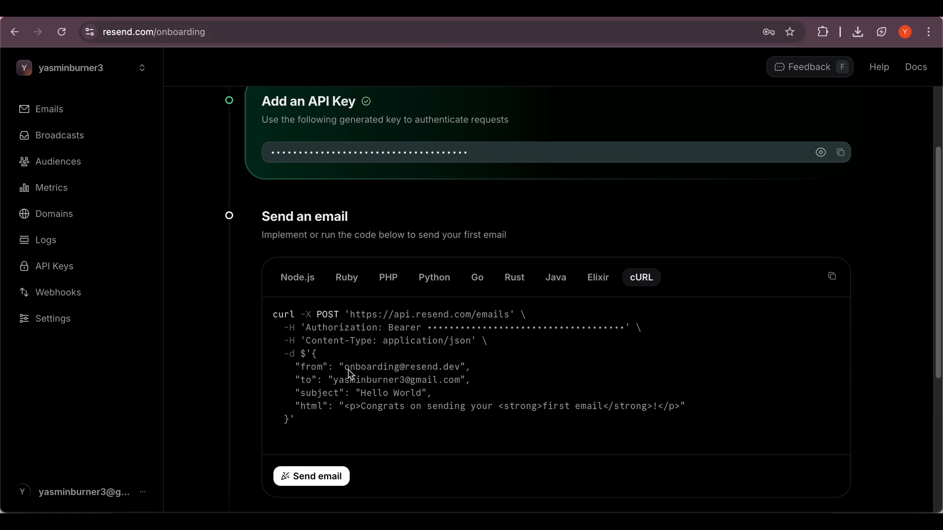
drag(345, 369, 461, 369)
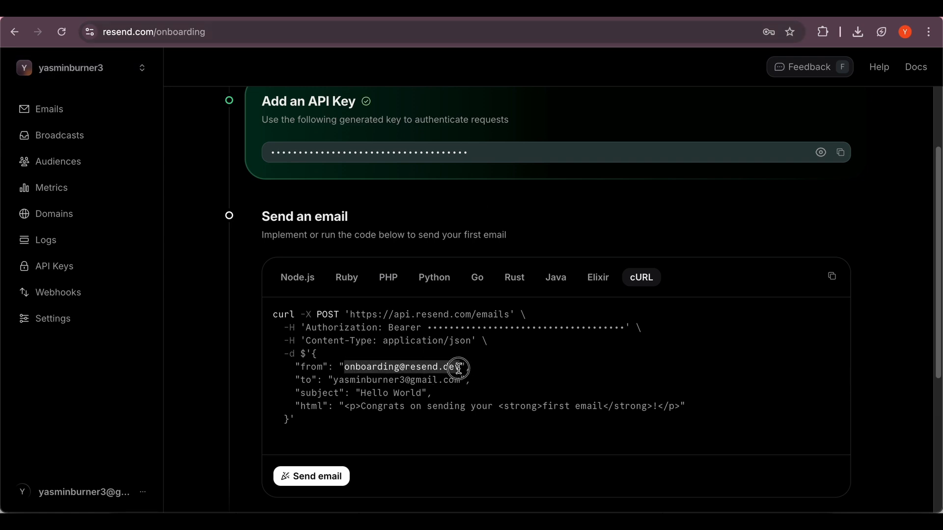
right_click(444, 373)
click(519, 350)
click(415, 17)
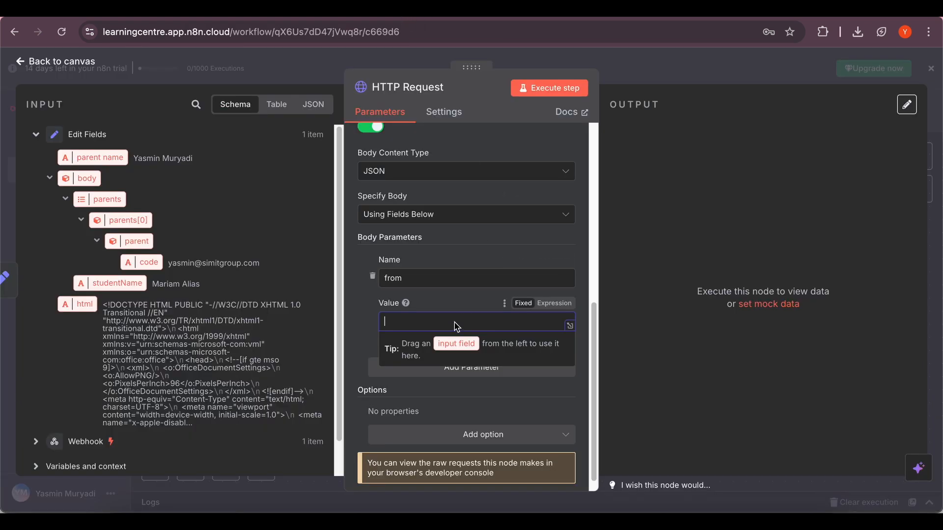
text(S)
key(super+v)
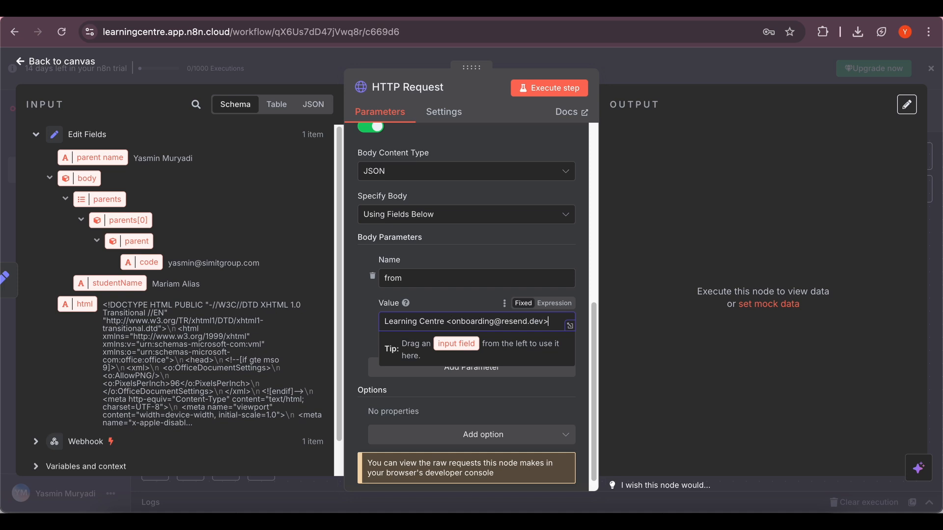
click(467, 303)
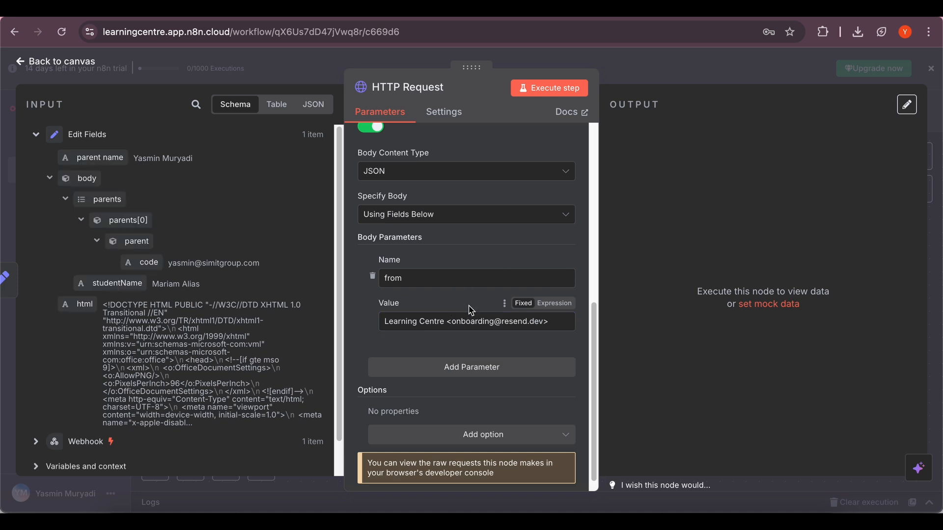
- Add a 'to' body parameter mapped to the parent code field from the input schema
click(474, 367)
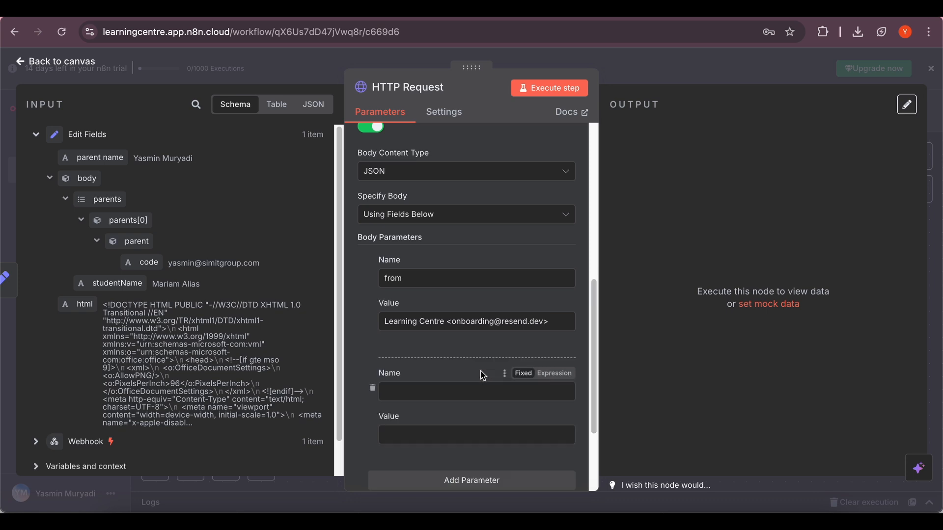
click(413, 393)
click(436, 341)
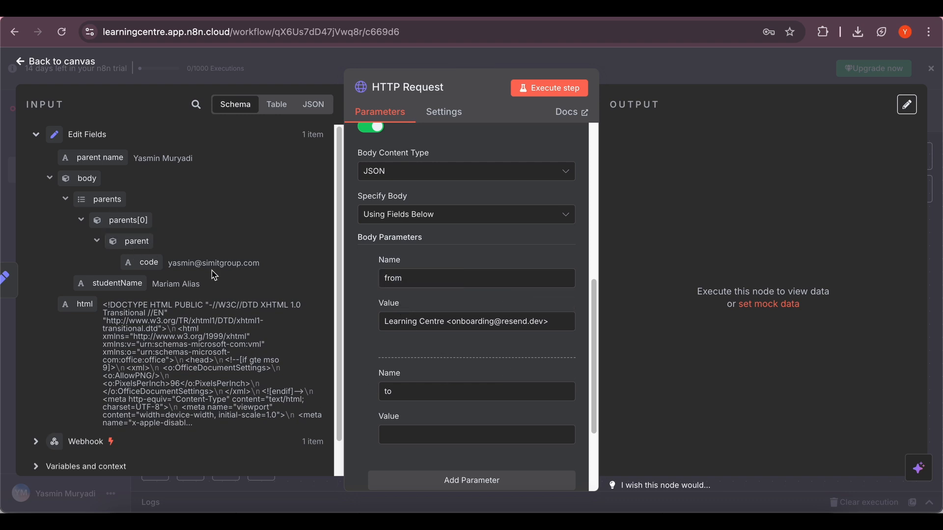
scroll(214, 275, down, 1)
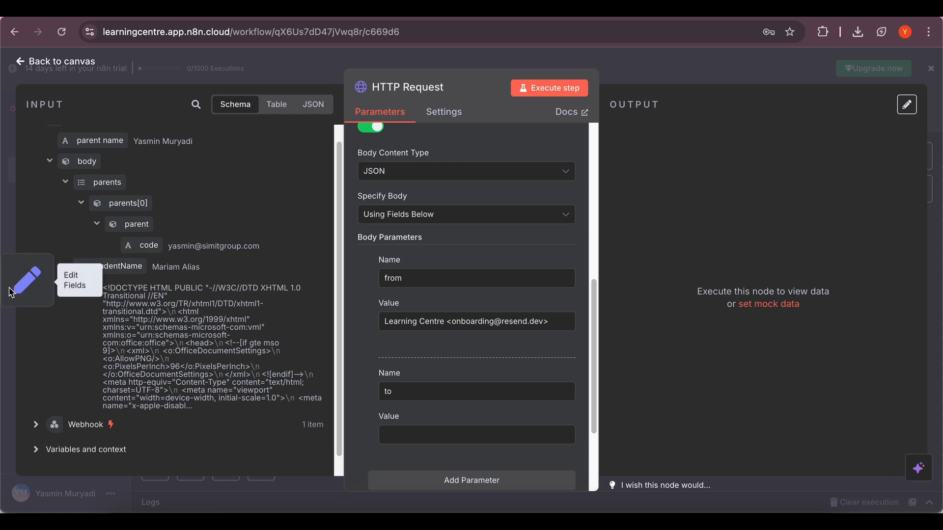
drag(149, 246, 423, 428)
scroll(421, 419, down, 3)
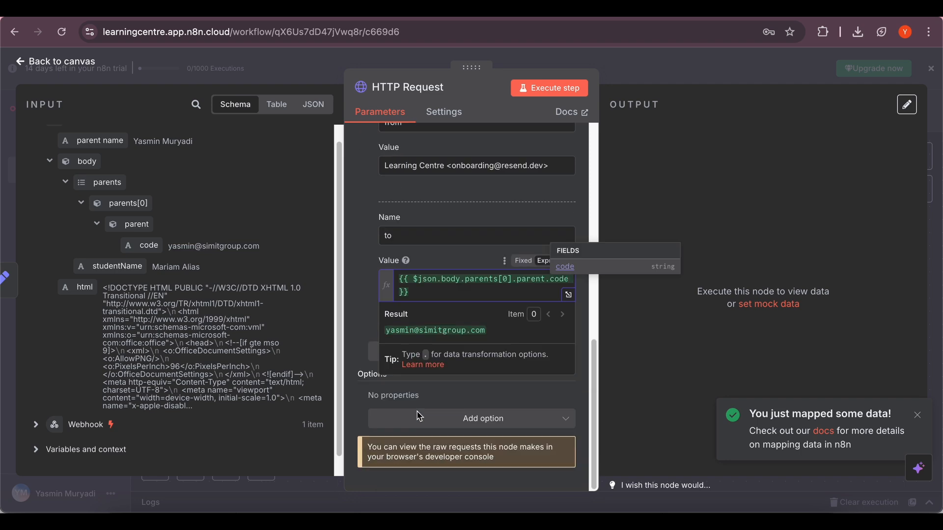
click(456, 270)
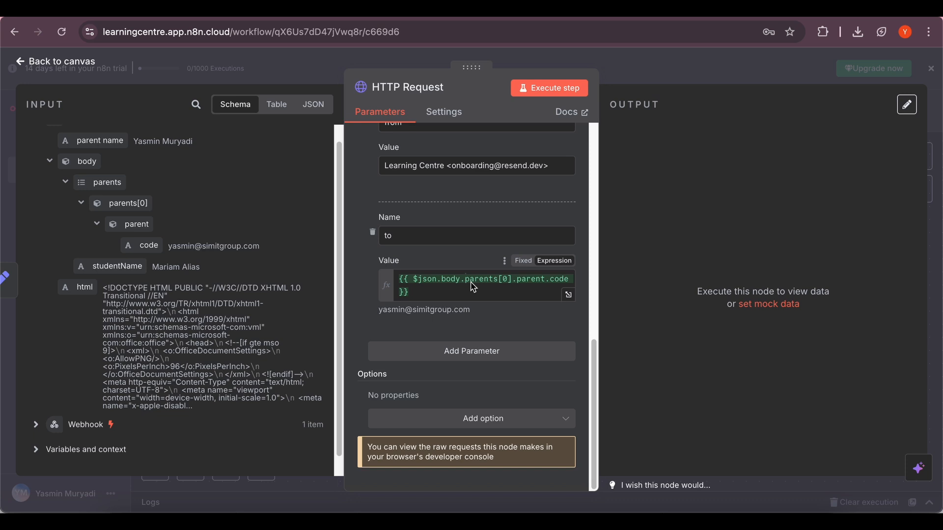
click(469, 352)
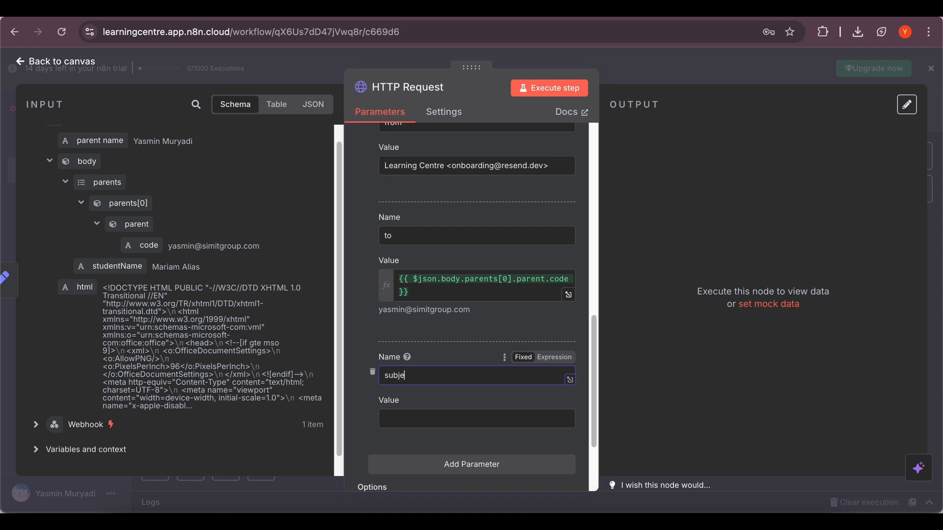
- Set the subject value to 'Welcome to the Centre! {{ $json.body.studentName }}'
click(430, 426)
text(Welcome to the Centre!)
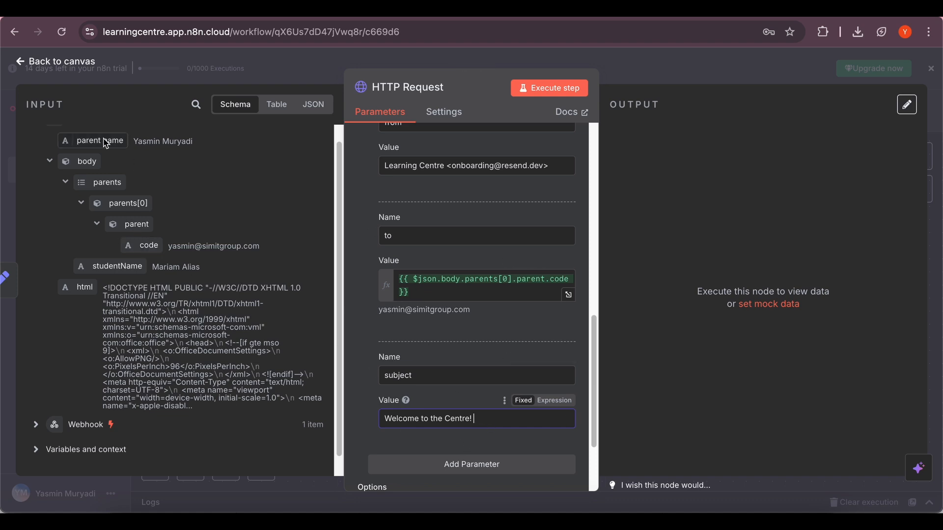
scroll(135, 185, up, 1)
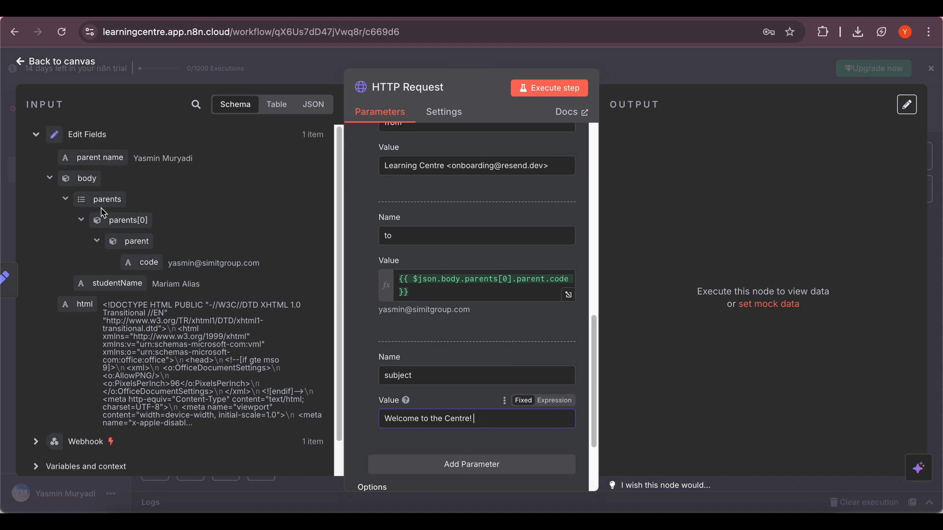
drag(111, 293, 502, 431)
click(354, 390)
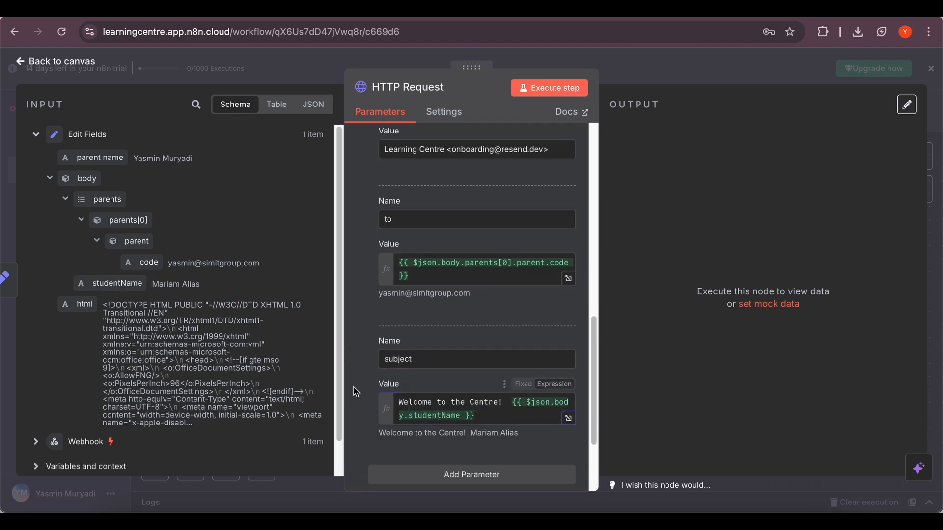
scroll(533, 328, down, 2)
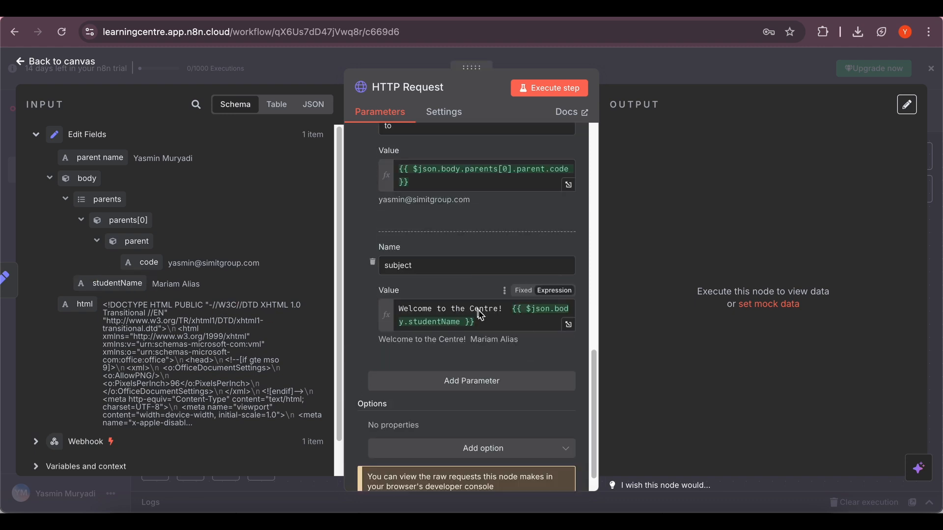
- Add an 'html' body parameter mapped to the input's html email template field
click(458, 383)
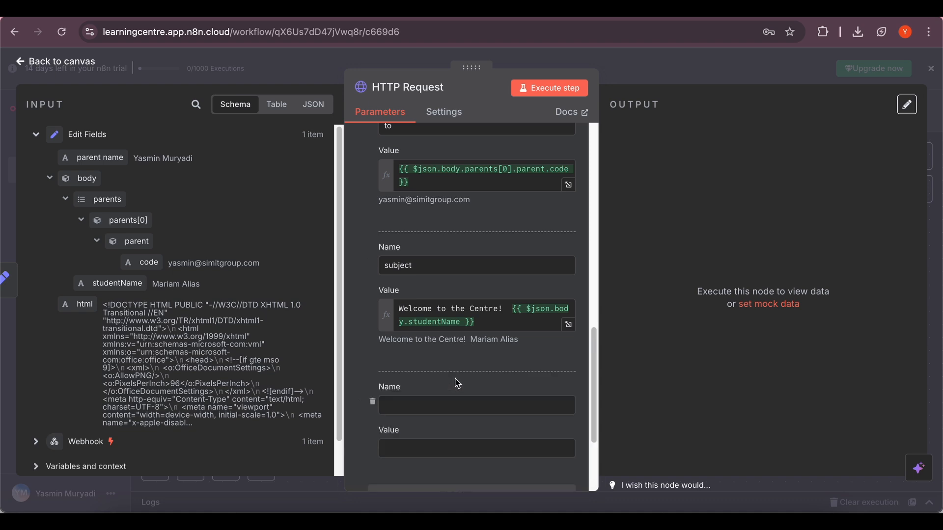
click(449, 415)
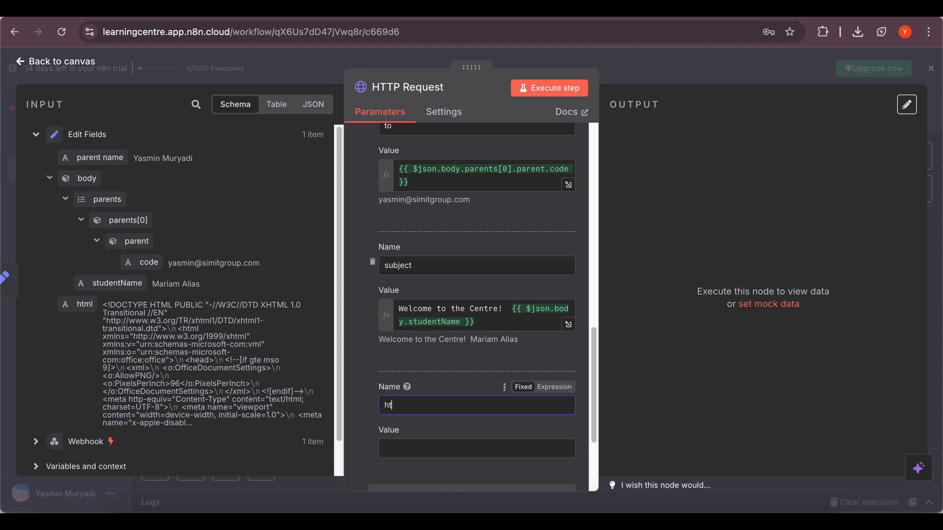
text(html)
scroll(542, 393, down, 1)
click(436, 406)
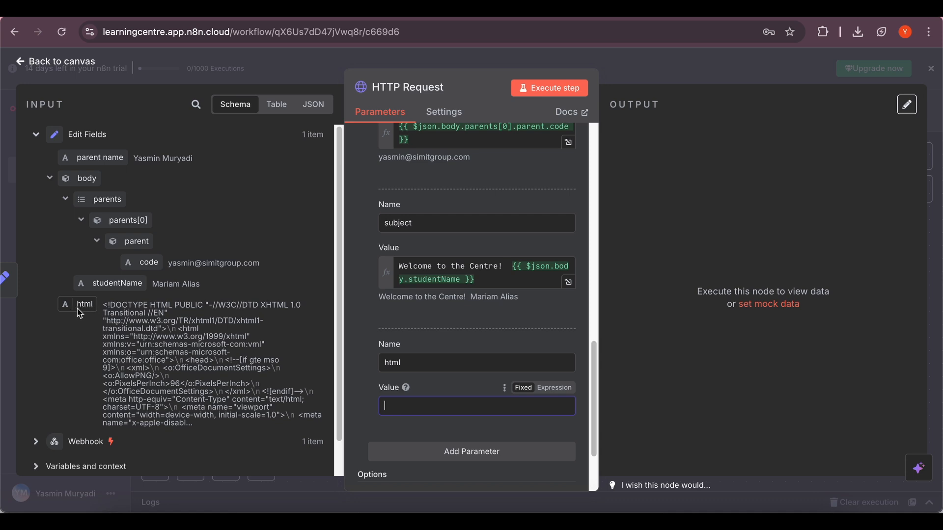
drag(90, 314, 420, 414)
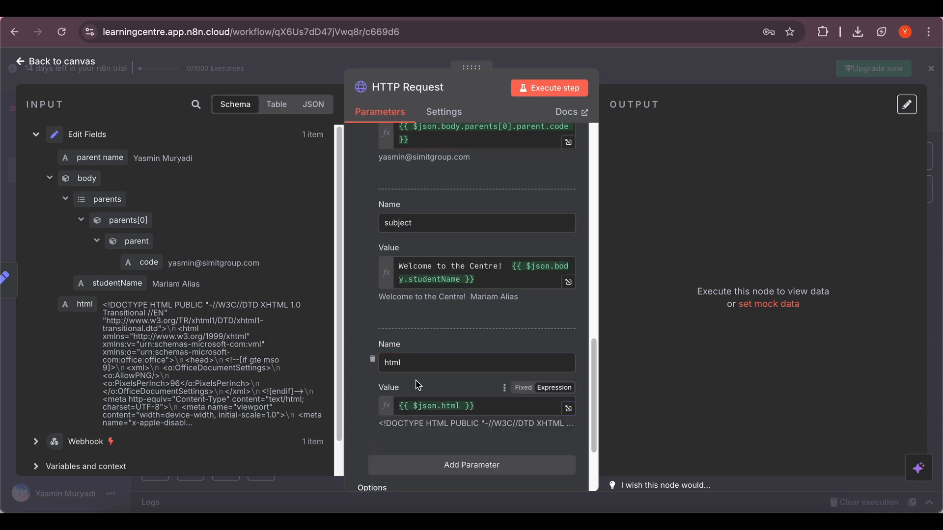
scroll(372, 375, down, 2)
scroll(372, 376, up, 10)
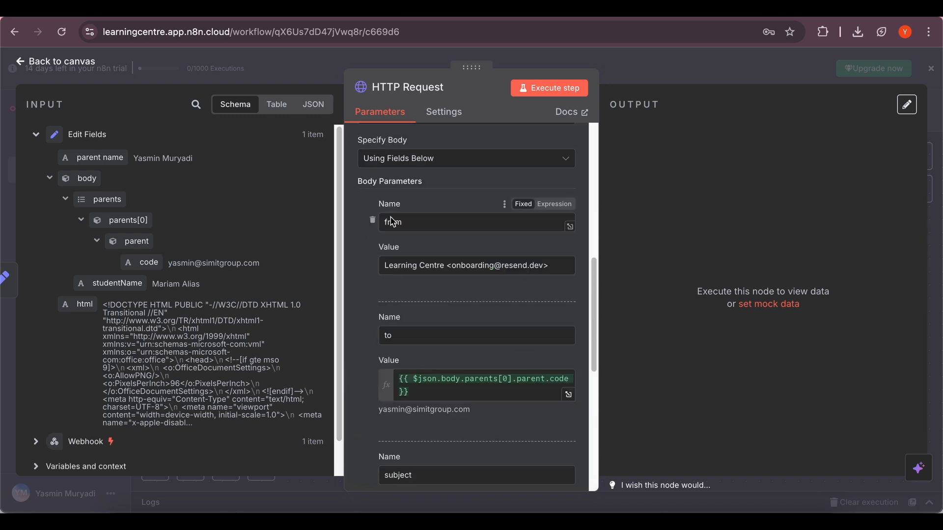
scroll(397, 257, down, 1)
scroll(397, 258, down, 1)
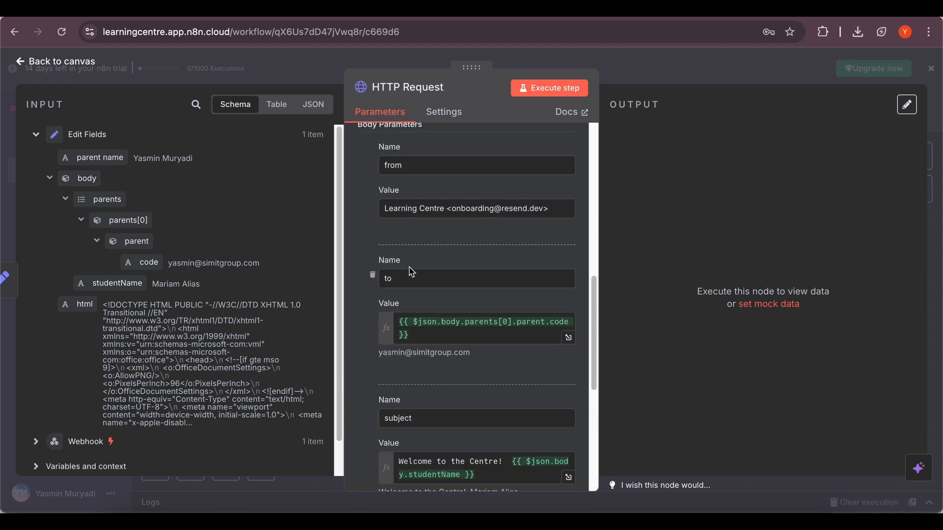
scroll(383, 291, down, 3)
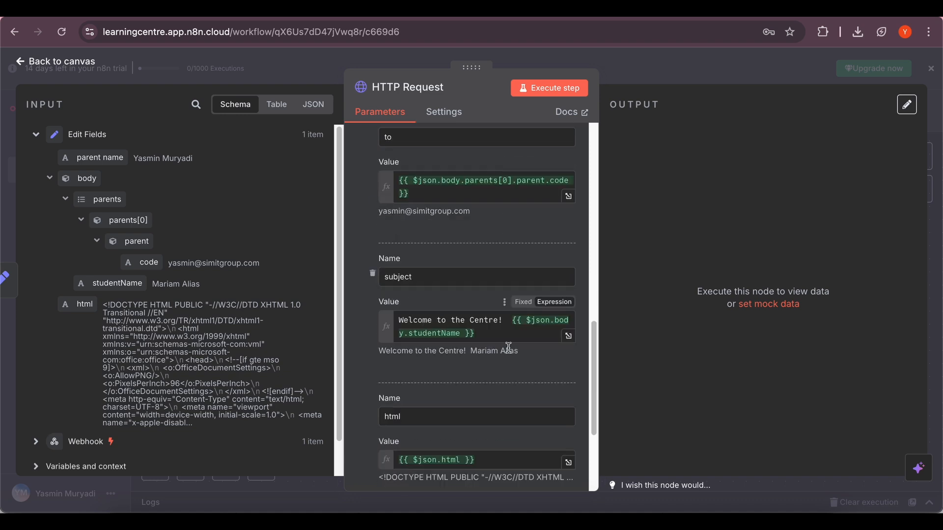
scroll(506, 346, down, 1)
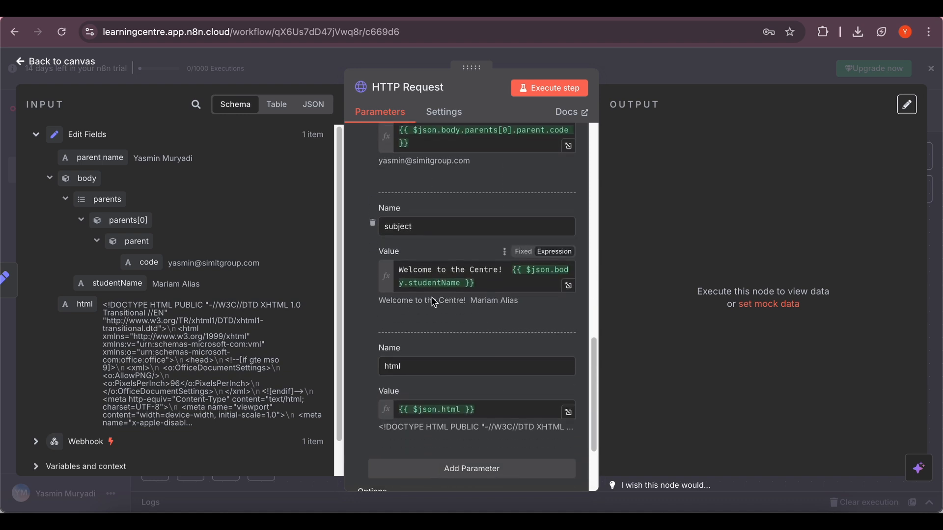
scroll(518, 307, down, 1)
- Scroll the output to read the Forbidden error allowing test emails only to your own address
scroll(519, 308, down, 1)
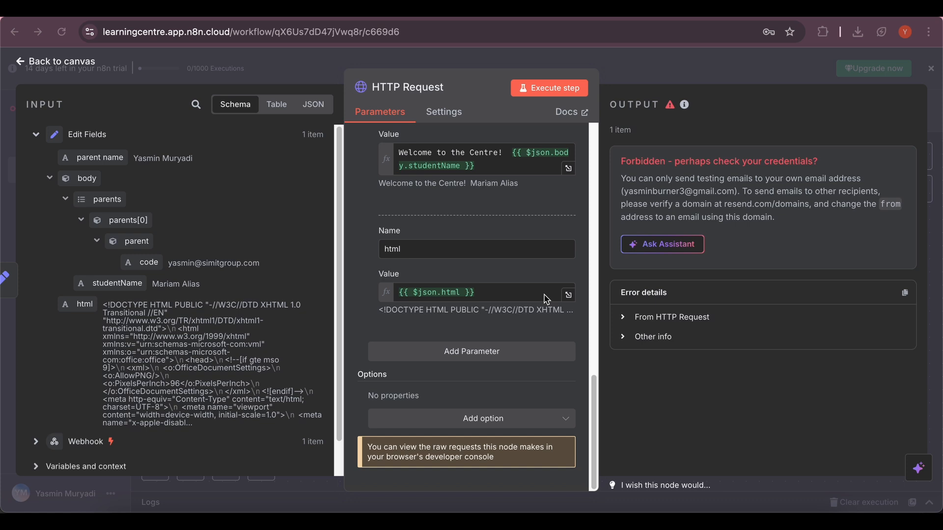
scroll(546, 299, up, 6)
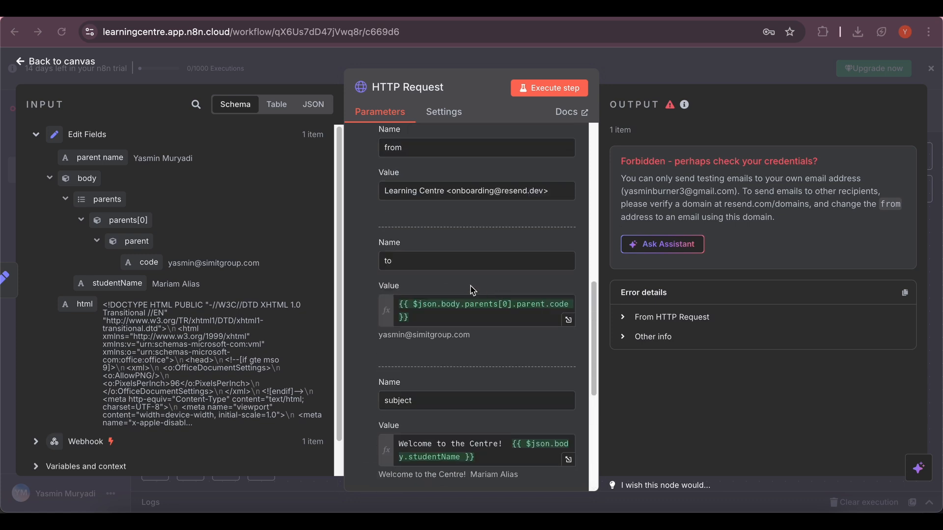
scroll(489, 280, down, 4)
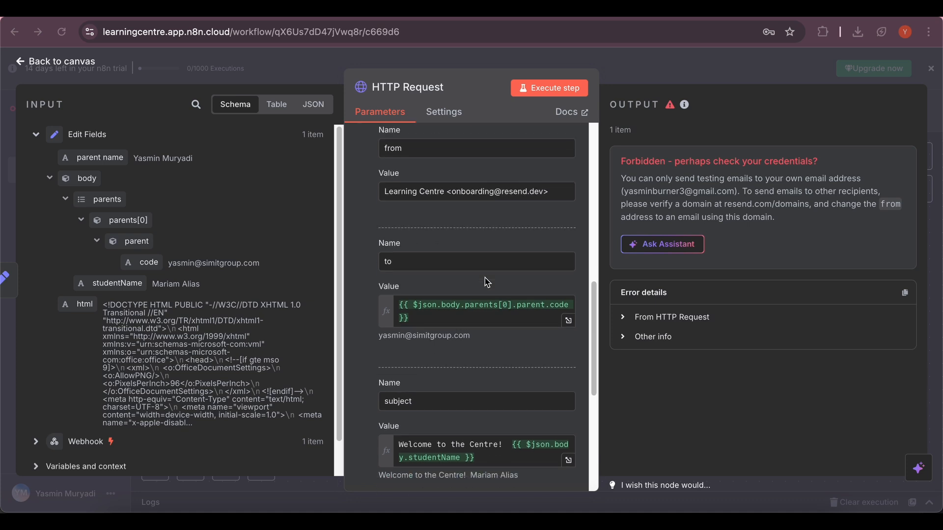
- Replace the 'to' expression with the account owner's own Gmail address and re-execute the request
scroll(497, 340, down, 2)
scroll(442, 282, up, 2)
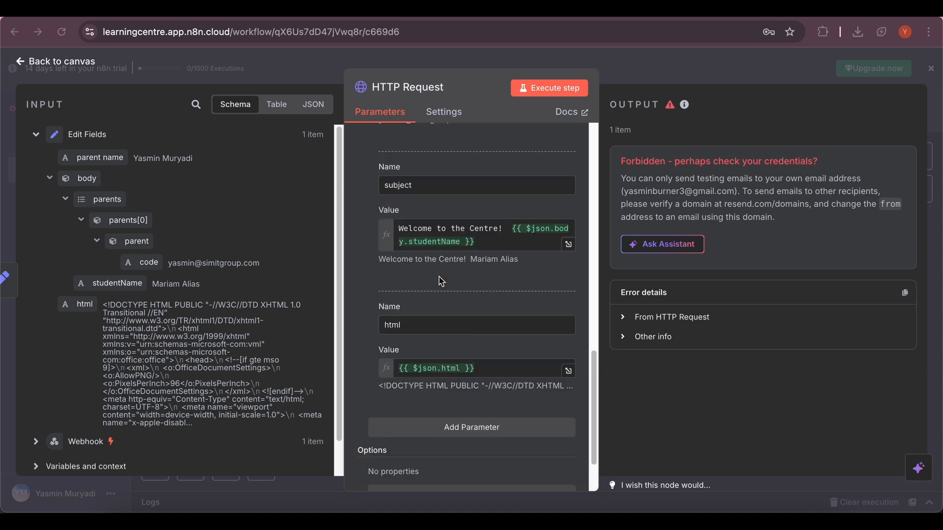
scroll(427, 250, up, 3)
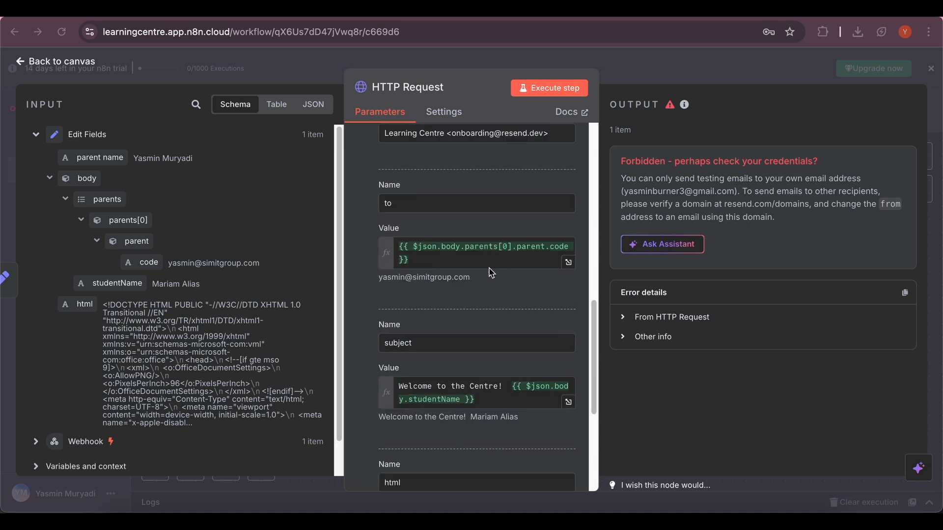
click(426, 259)
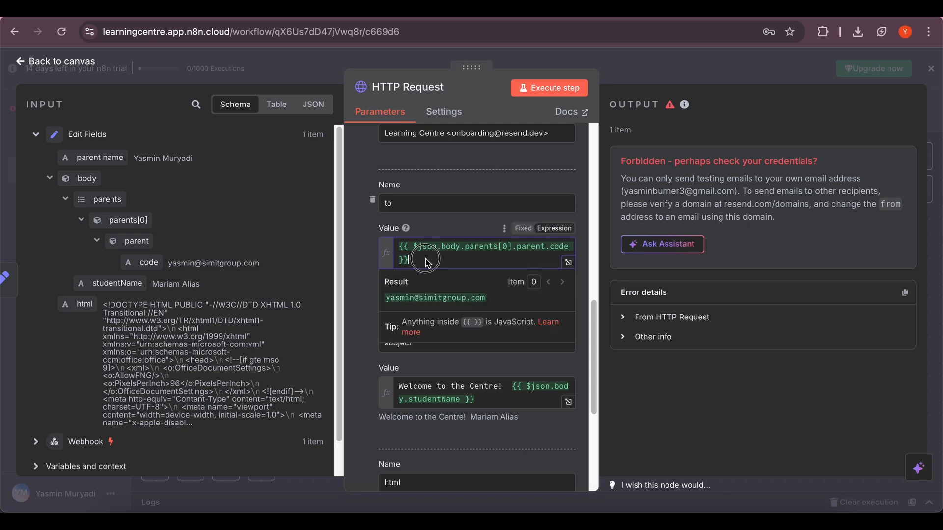
drag(425, 259, 399, 249)
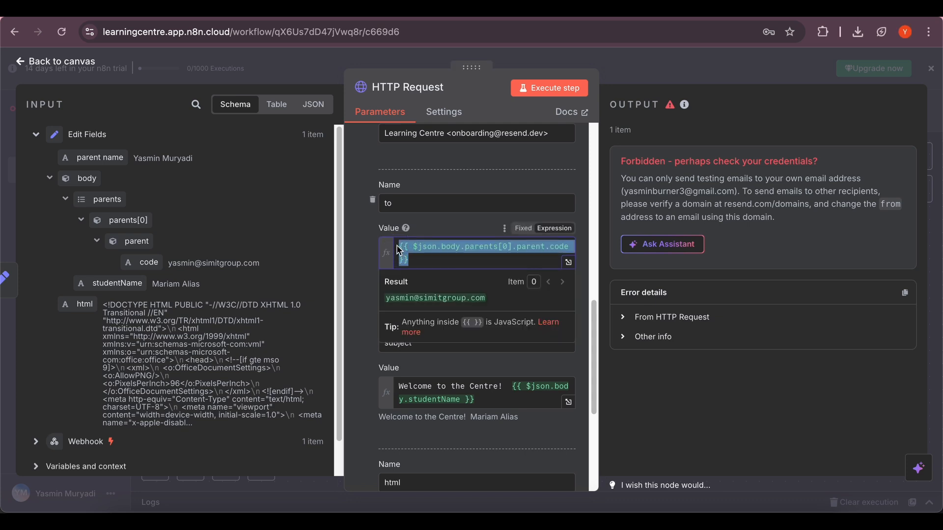
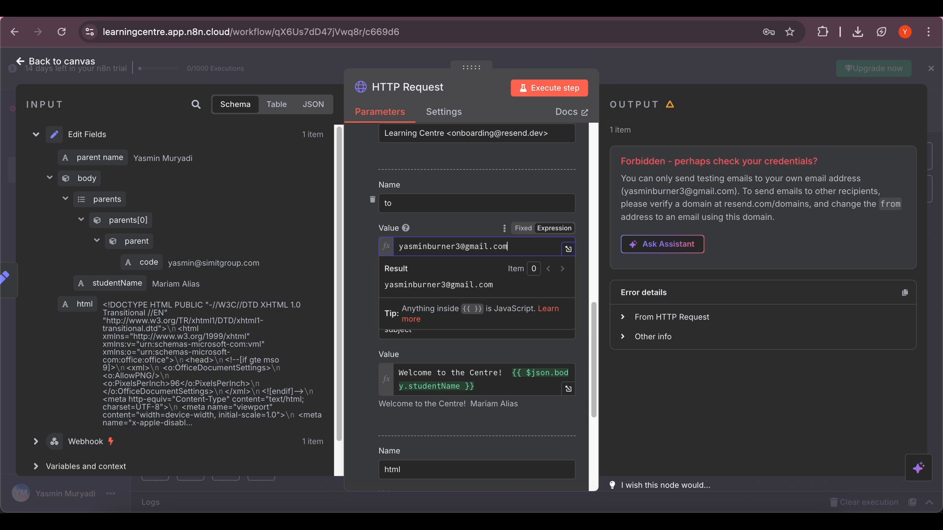
click(552, 89)
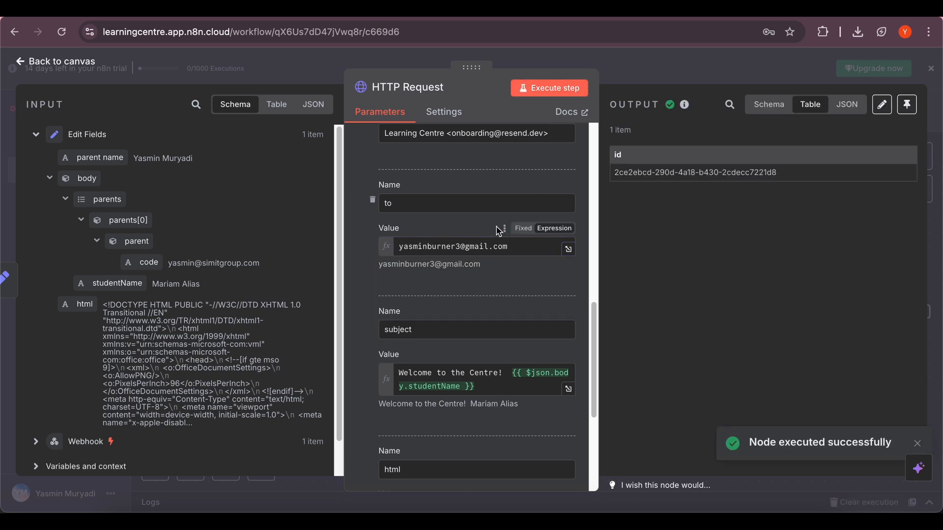
right_click(512, 518)
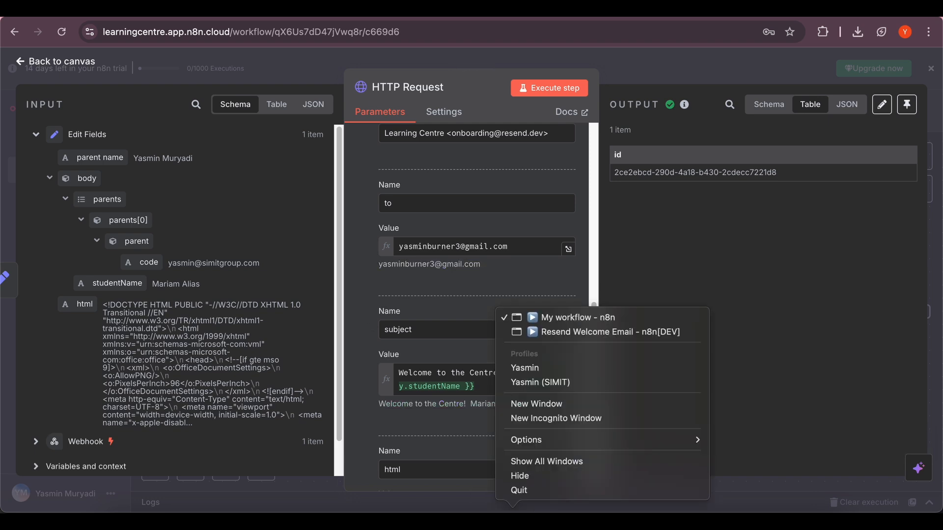
- Open the 'Welcome to the Centre!' email from Learning Centre in the Gmail inbox
click(469, 293)
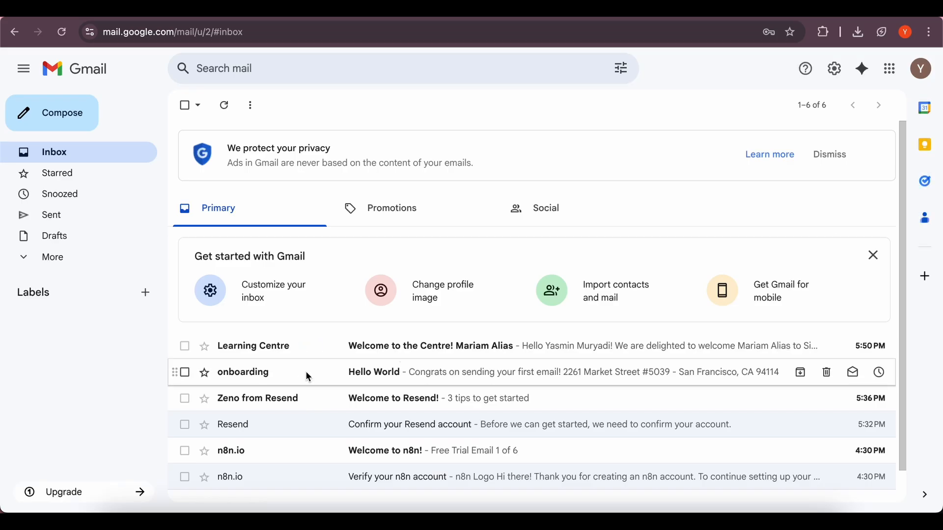
click(377, 347)
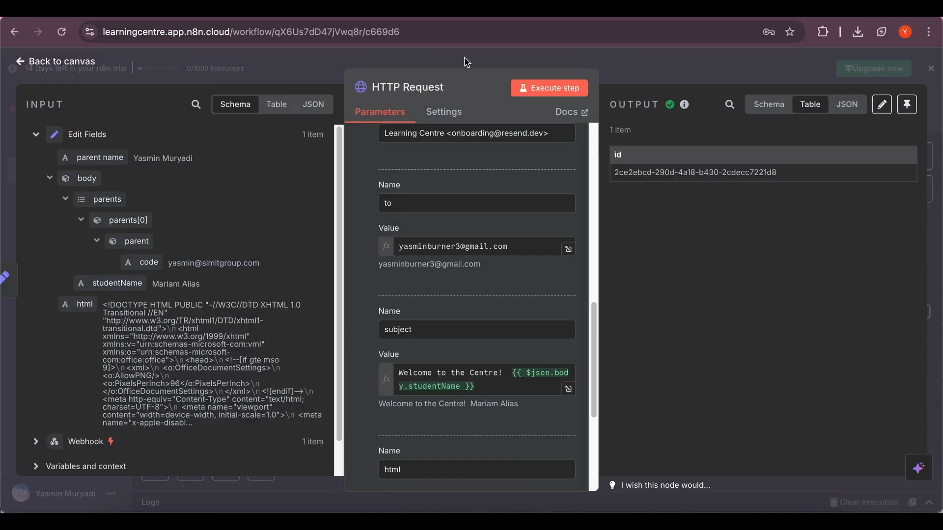
- Save the Webhook → Edit Fields → HTTP Request workflow and copy the Webhook's Production URL
click(27, 64)
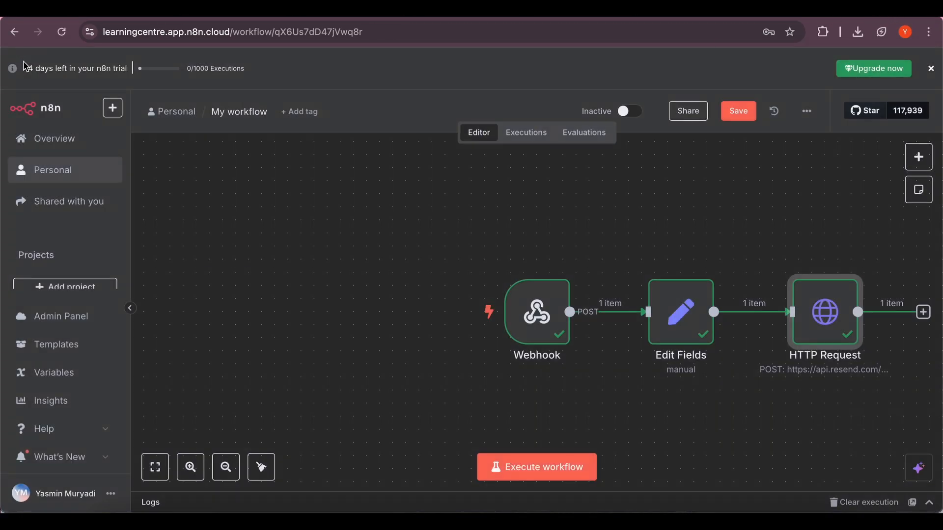
click(738, 112)
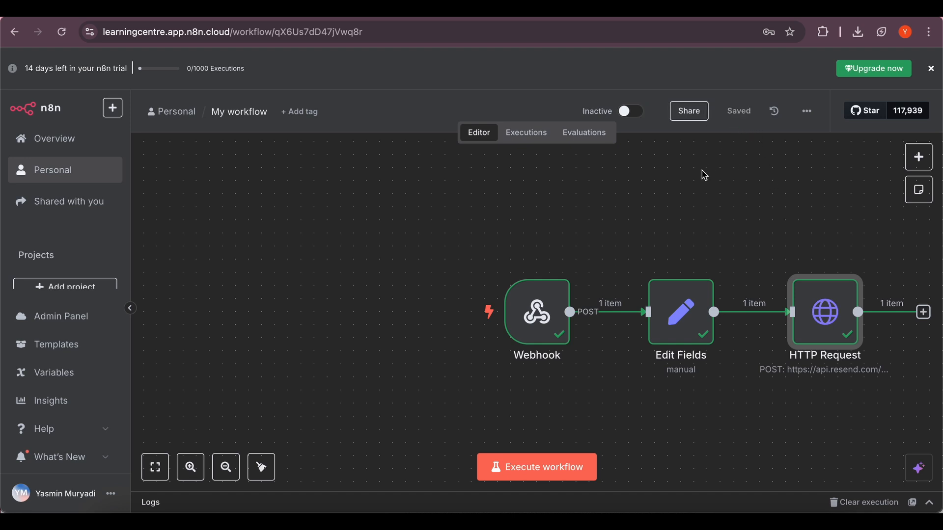
double_click(547, 336)
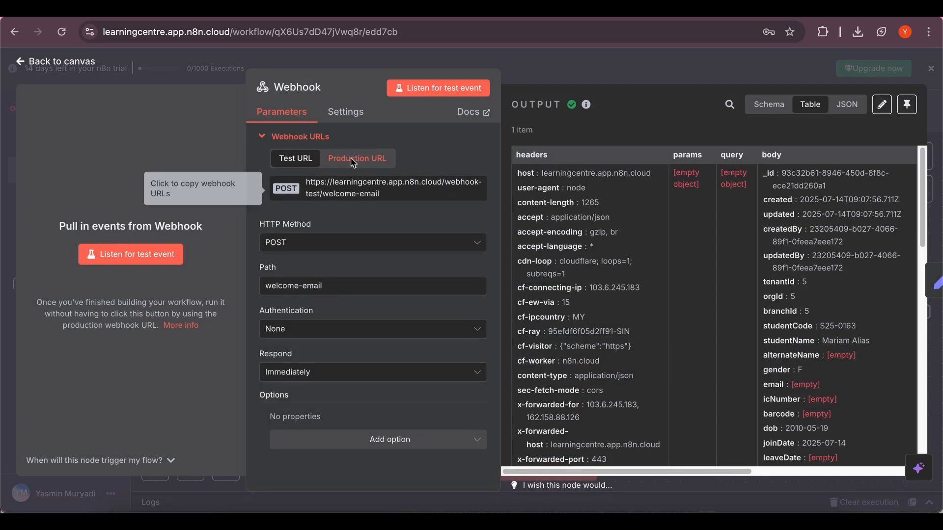
click(355, 159)
click(391, 195)
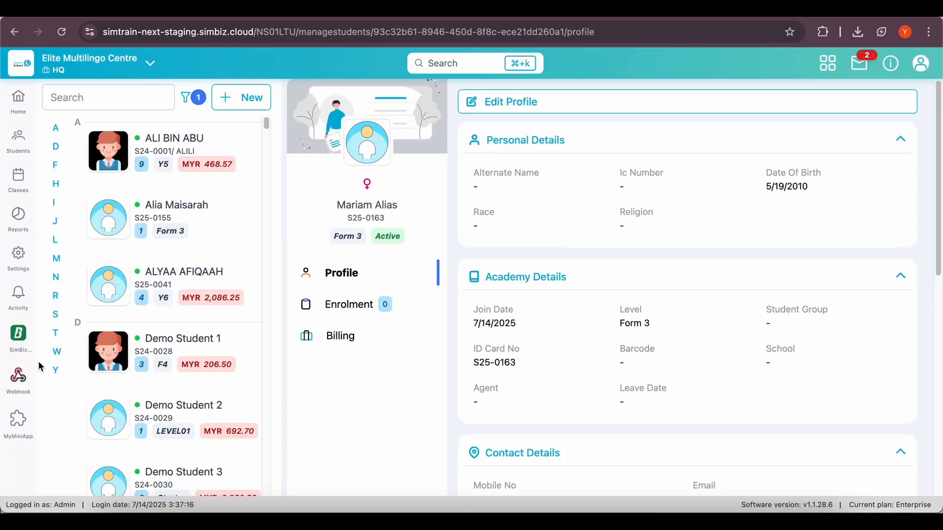
- Replace the welcome email webhook's test URL with the production URL ending webhook/welcome-email and update it
click(25, 383)
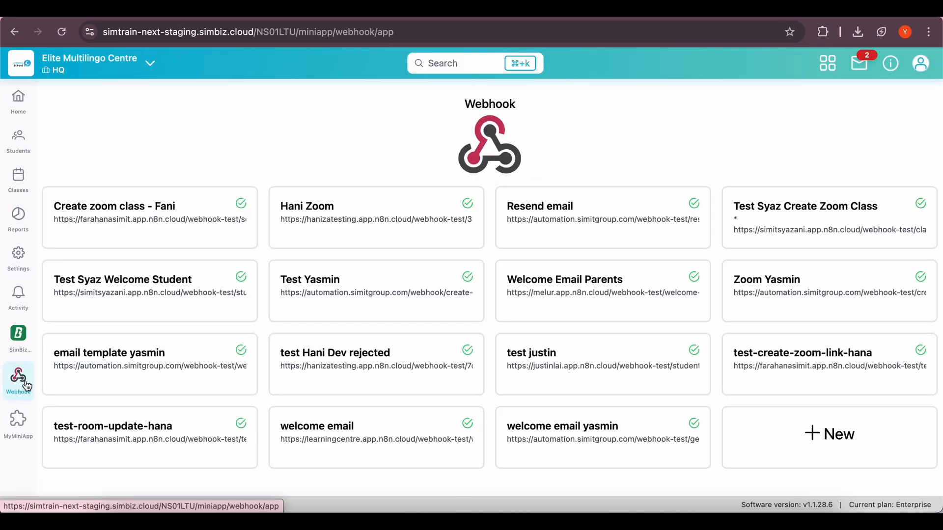
click(364, 434)
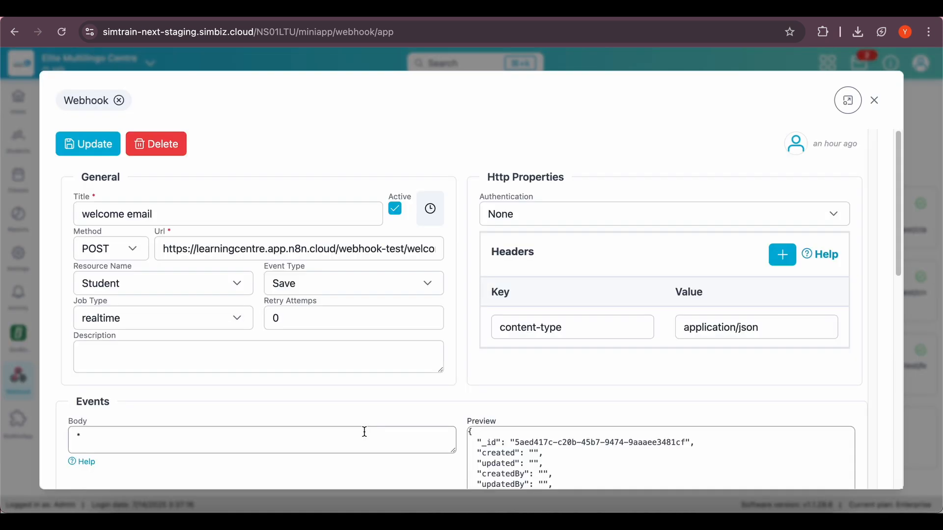
triple_click(171, 251)
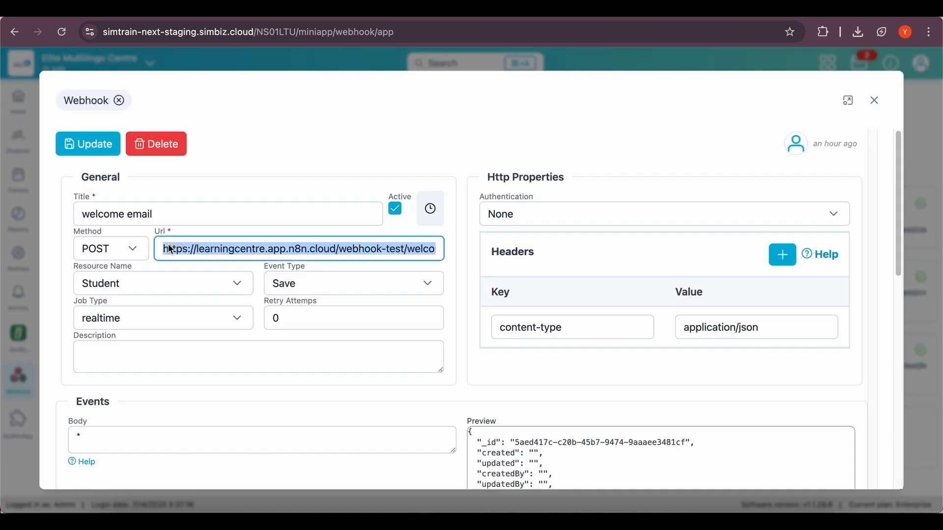
key(BackSpace)
key(ctrl+v)
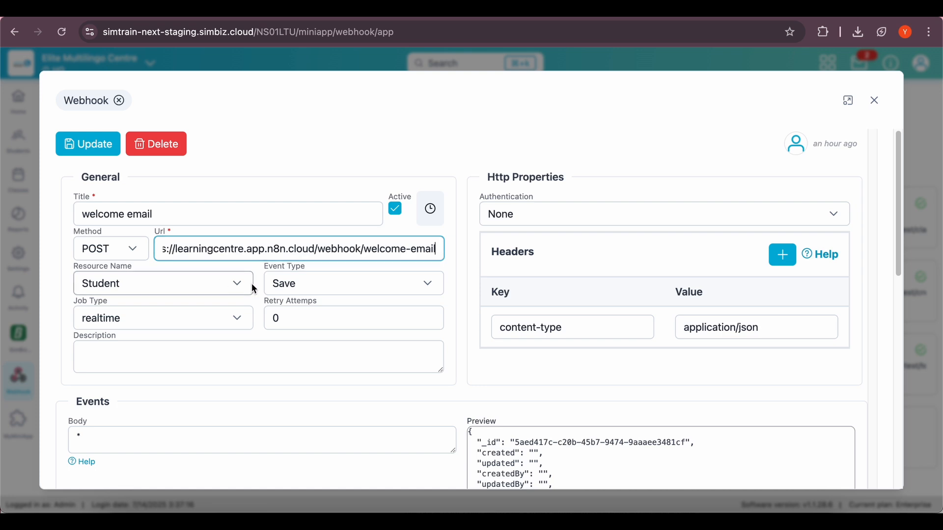
click(88, 148)
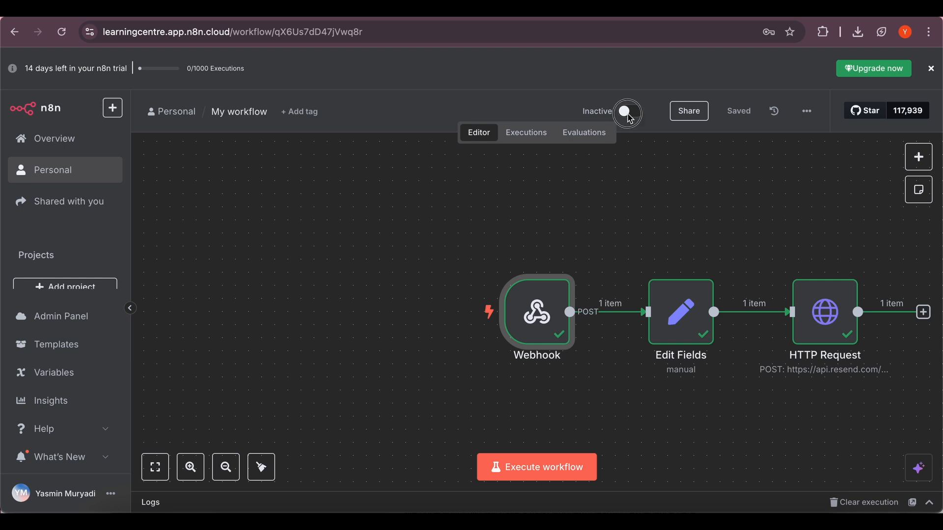
- Switch the workflow from Inactive to Active and dismiss the Workflow activated notice
click(627, 112)
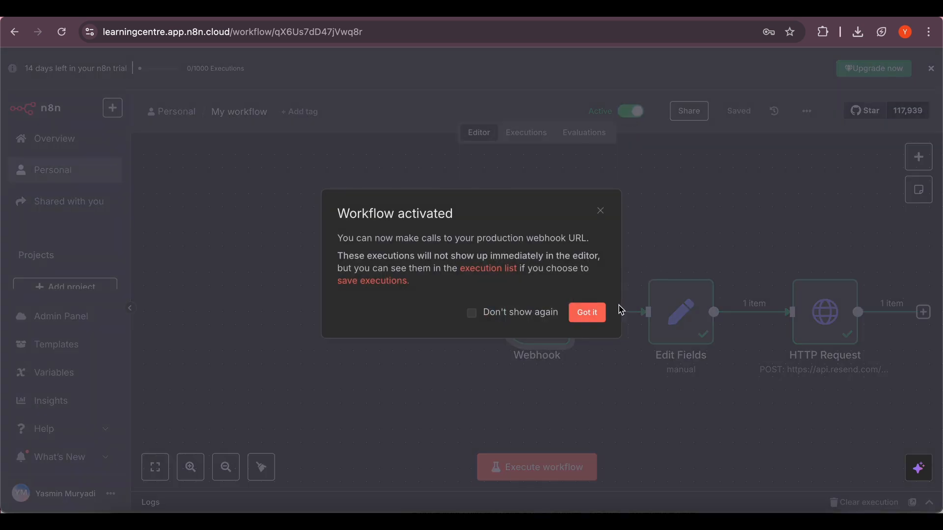
click(599, 313)
scroll(656, 232, down, 2)
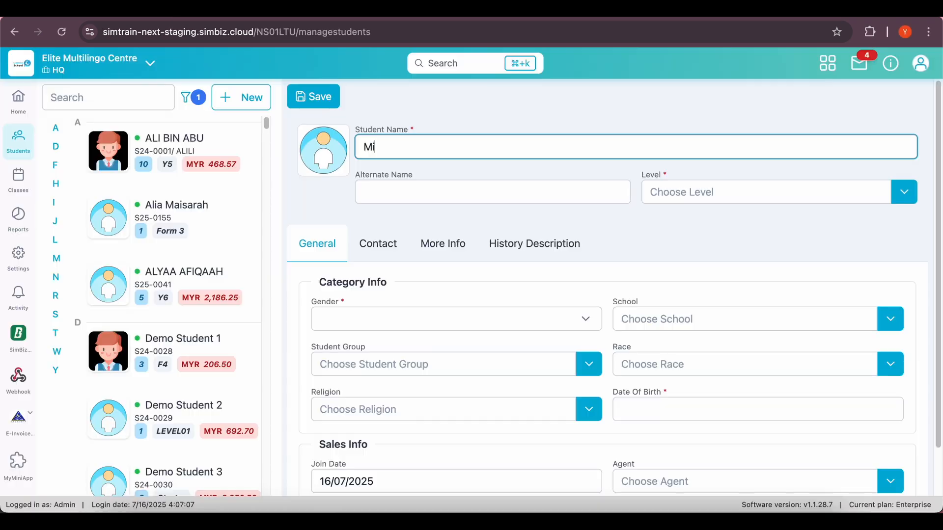
- Enter the new student's name, with level Form 4 and gender Female
text(ana)
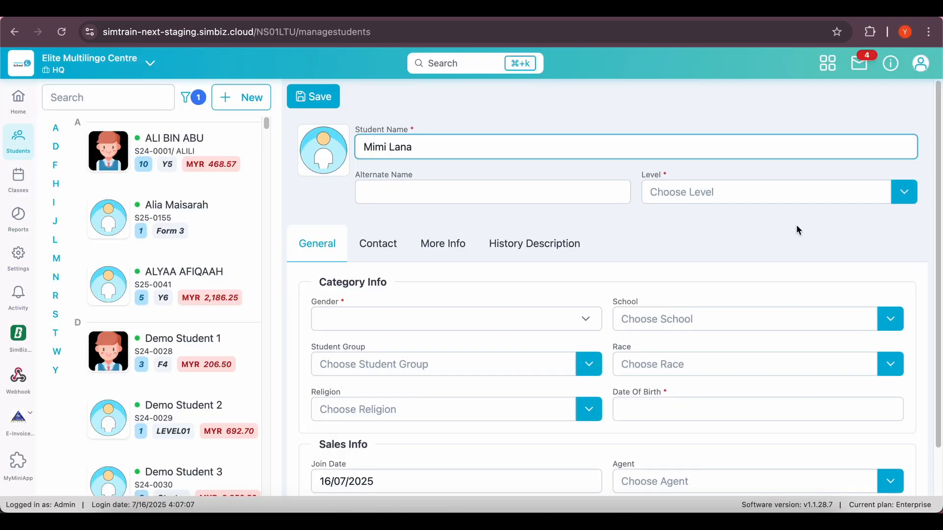
click(777, 191)
click(899, 191)
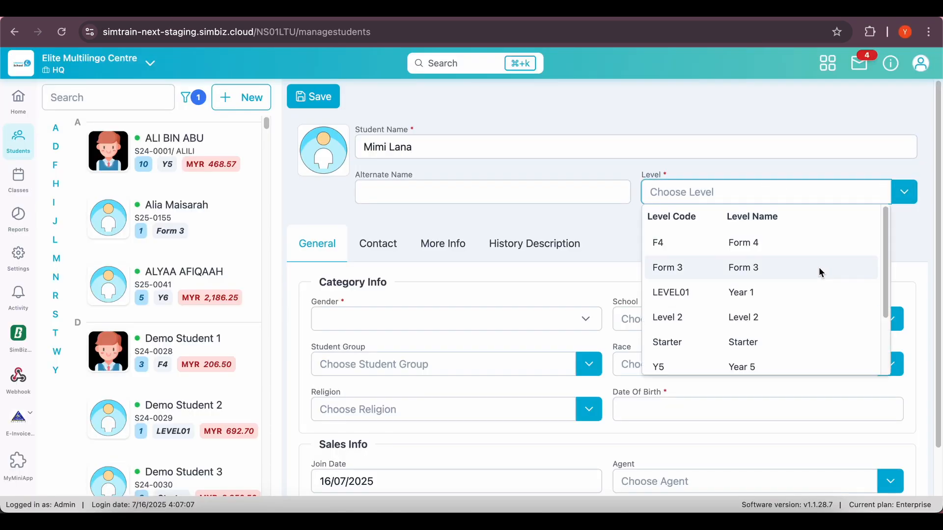
click(818, 244)
scroll(497, 326, down, 1)
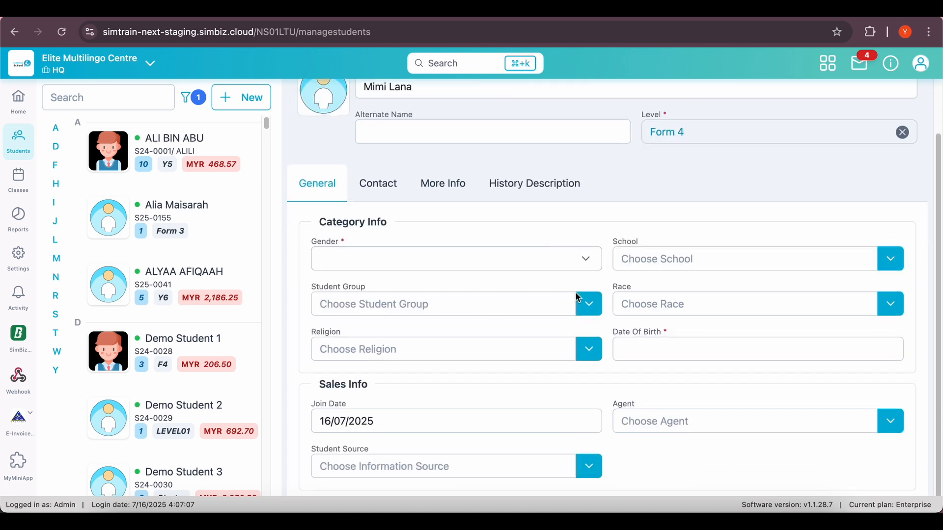
click(585, 259)
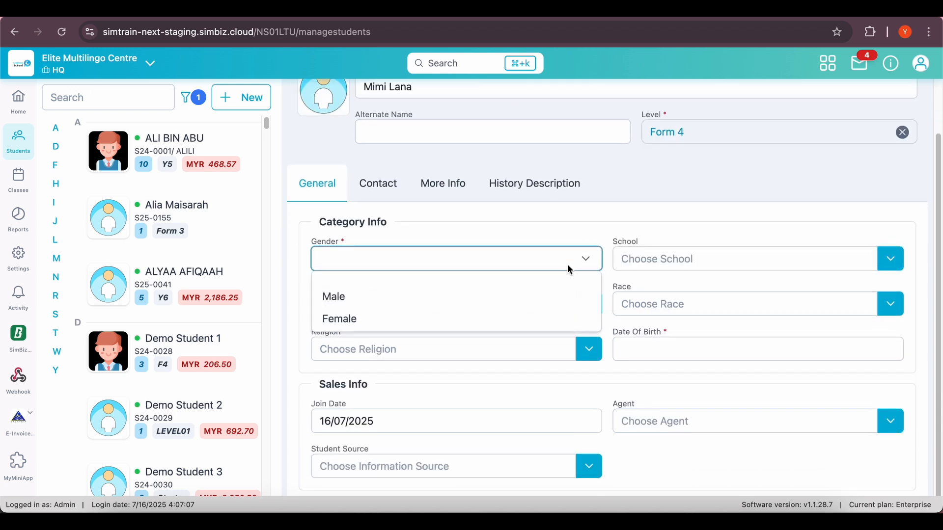
click(546, 317)
- Set the student's date of birth to 18 June 2010
click(702, 350)
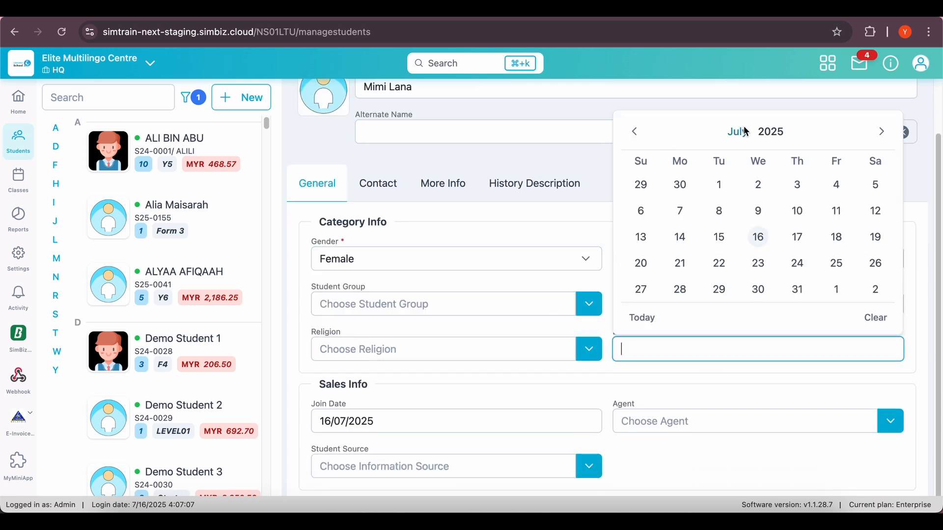
click(769, 133)
click(635, 174)
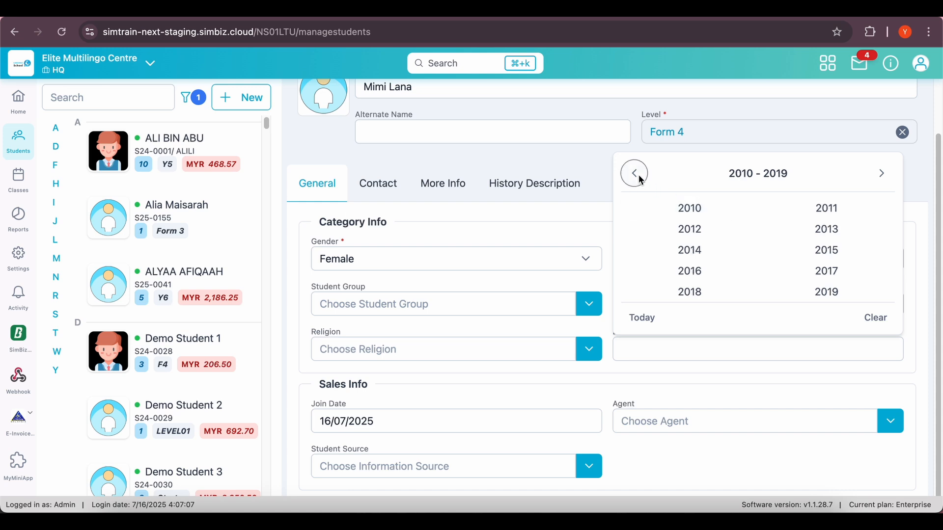
click(689, 211)
click(849, 251)
click(838, 235)
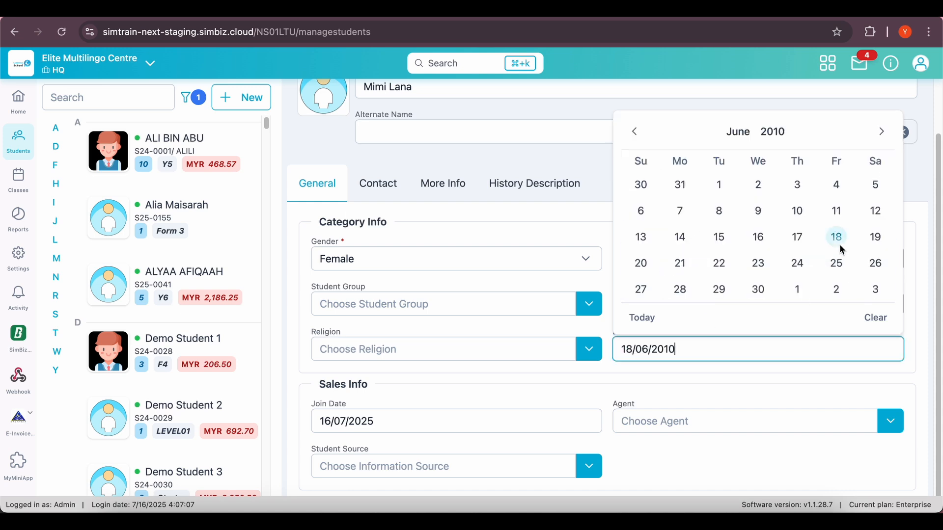
- On the Contact tab, link an existing parent as Mother, confirm, and save the student
click(378, 183)
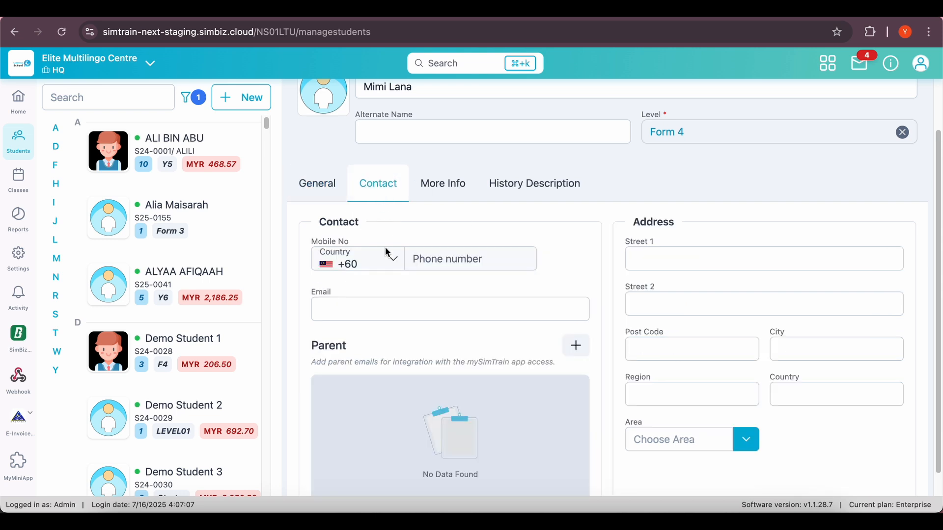
scroll(398, 309, down, 1)
scroll(398, 310, down, 3)
click(574, 311)
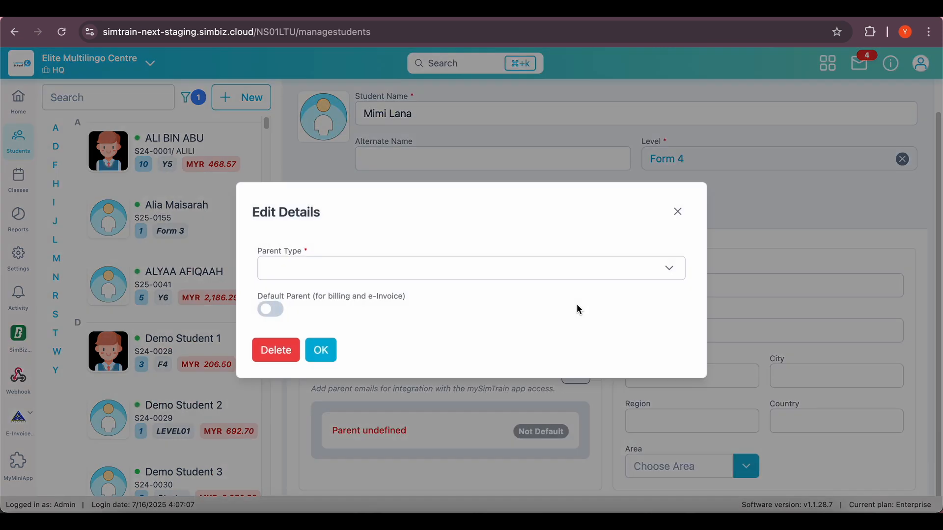
click(316, 277)
click(317, 326)
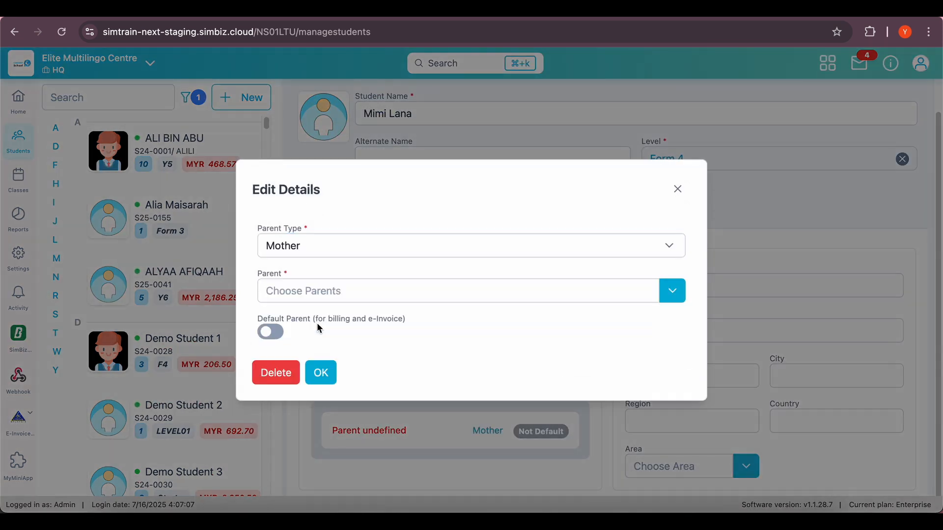
click(596, 298)
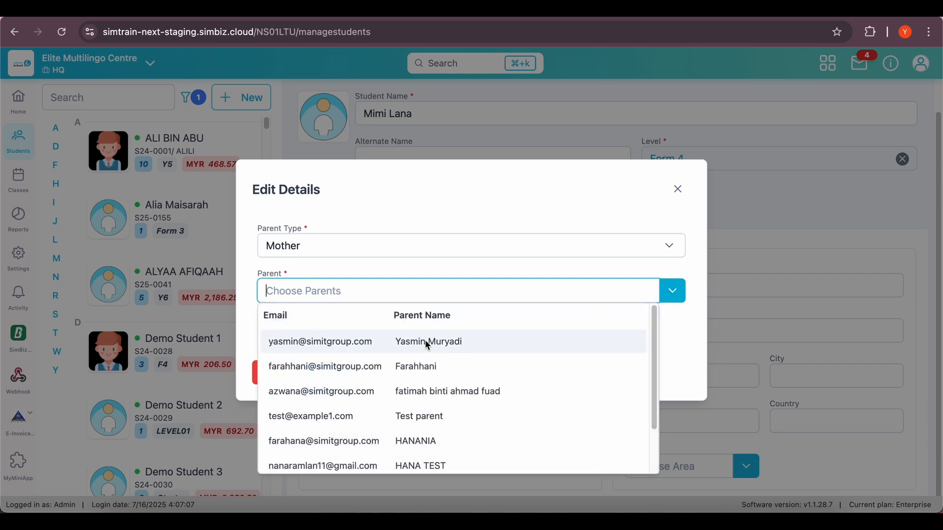
click(427, 345)
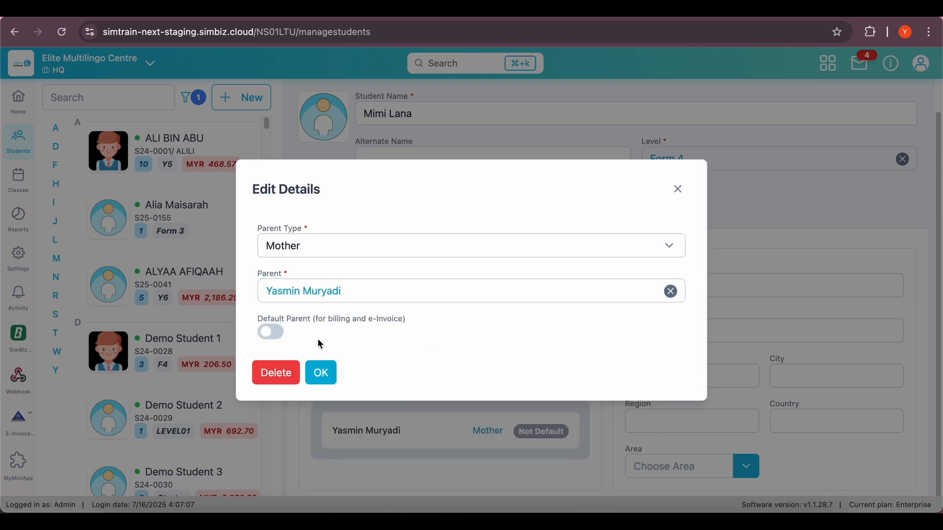
click(321, 374)
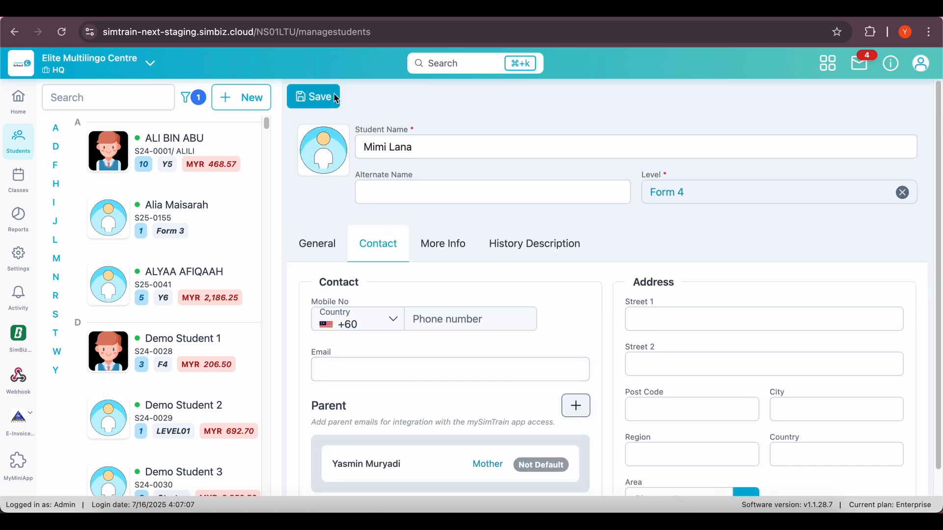
click(336, 98)
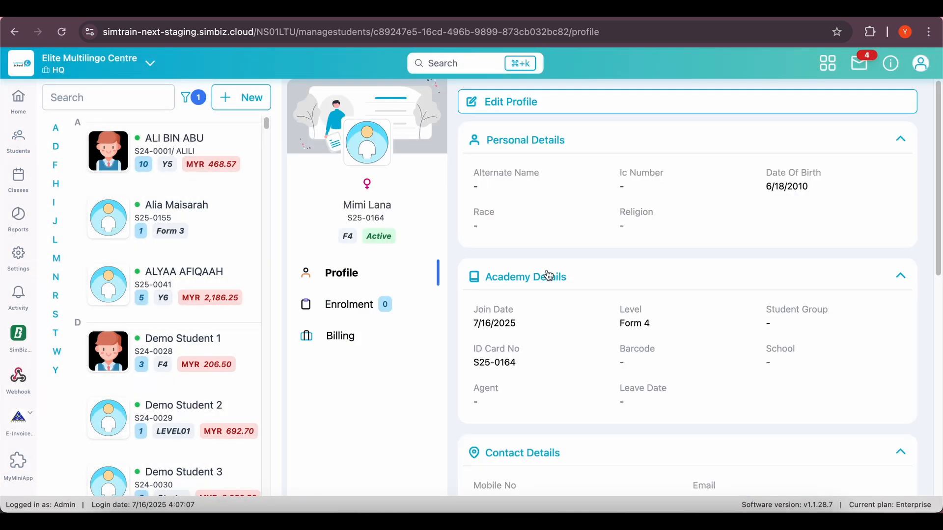
click(838, 14)
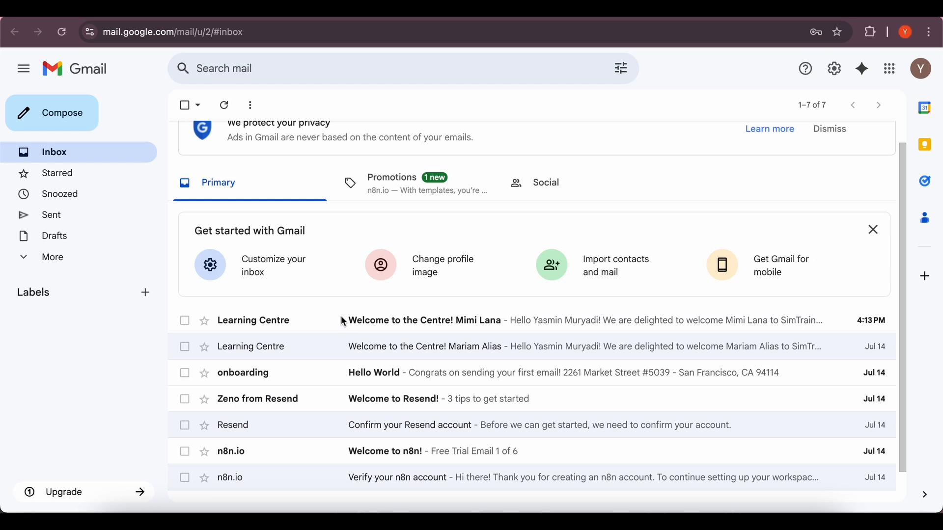
- Open the newest Learning Centre 'Welcome to the Centre!' email in the Gmail inbox
click(355, 324)
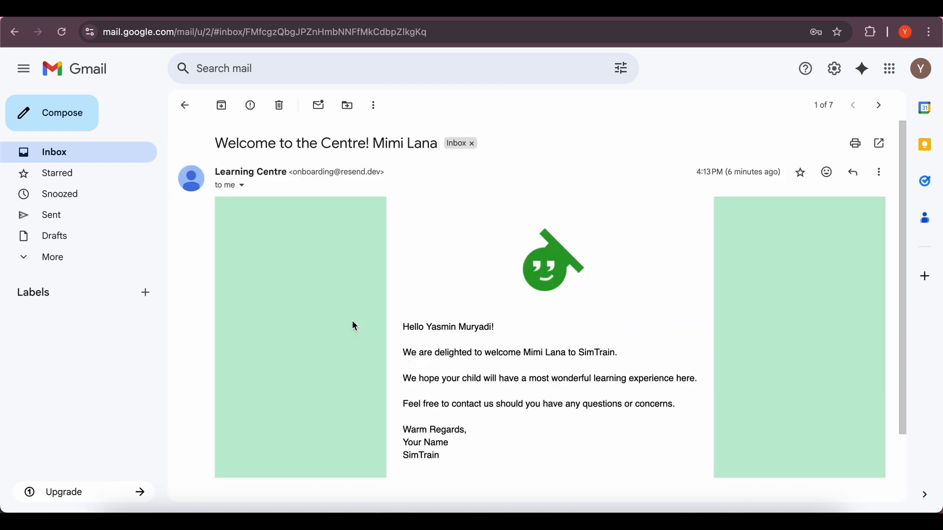